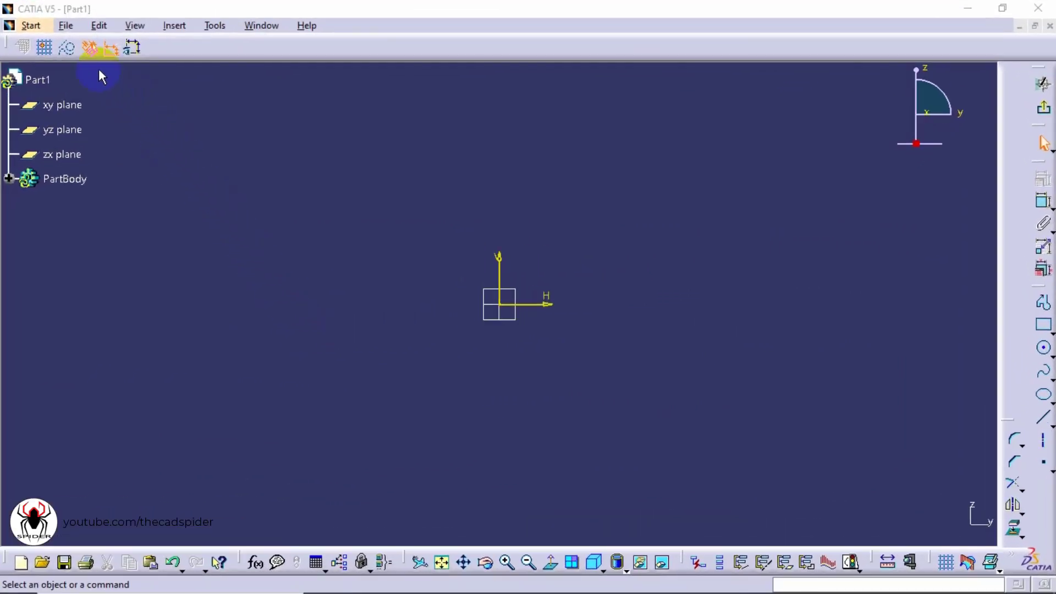
- Enable Snap to Point for the sketch and start the Profile tool to check the snapping
{"action": "mouse_move", "coordinate": [6, 50]}
{"action": "left_mouse_down"}
{"action": "mouse_move", "coordinate": [41, 60]}
{"action": "mouse_move", "coordinate": [142, 140]}
{"action": "left_mouse_up"}
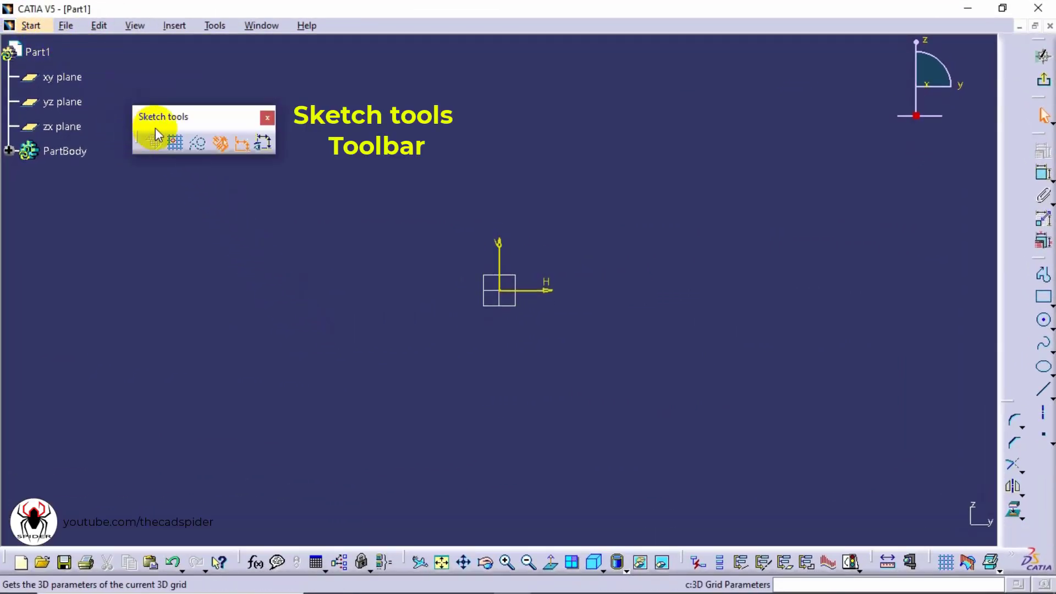
{"action": "double_click", "coordinate": [182, 120]}
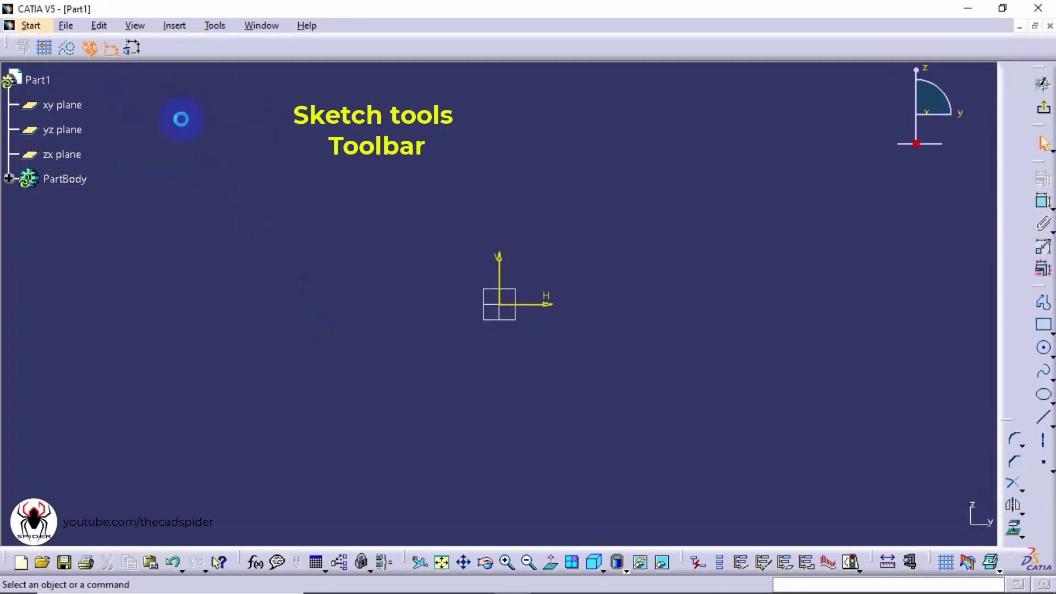
{"action": "left_click", "coordinate": [47, 56]}
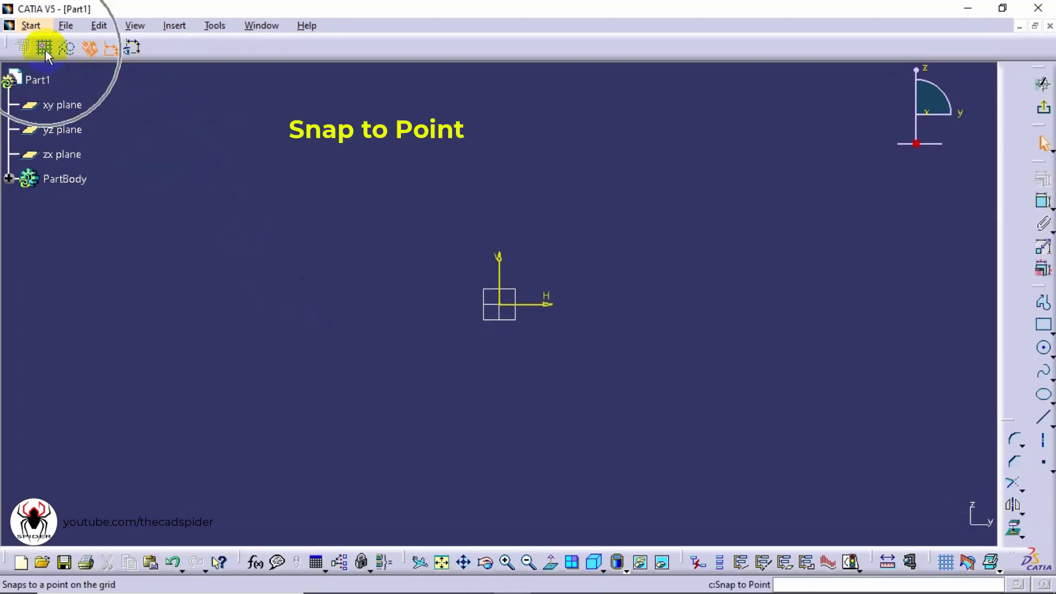
{"action": "left_click", "coordinate": [46, 50]}
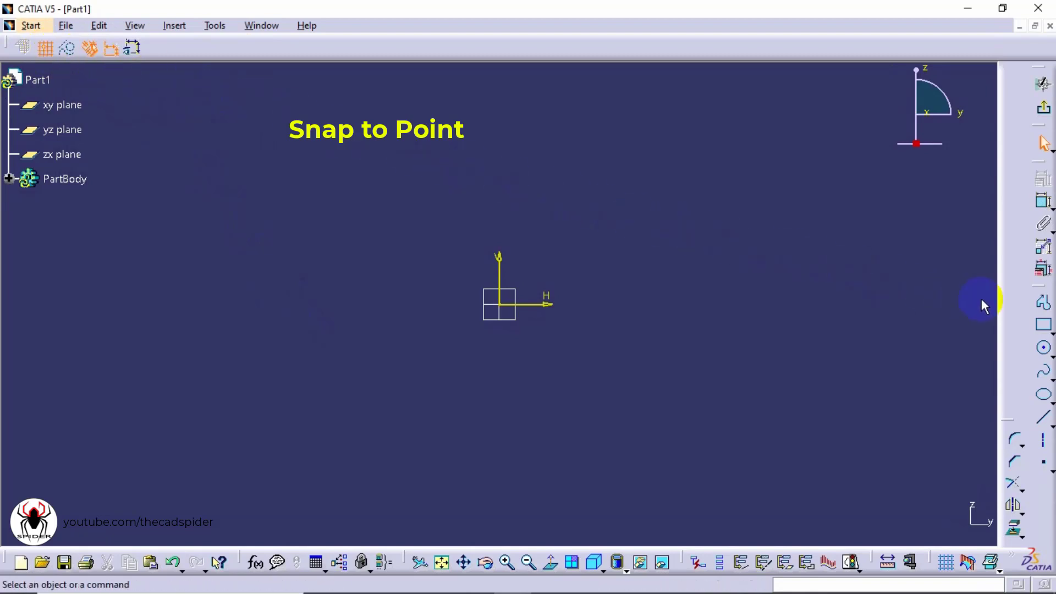
{"action": "left_click", "coordinate": [1045, 303]}
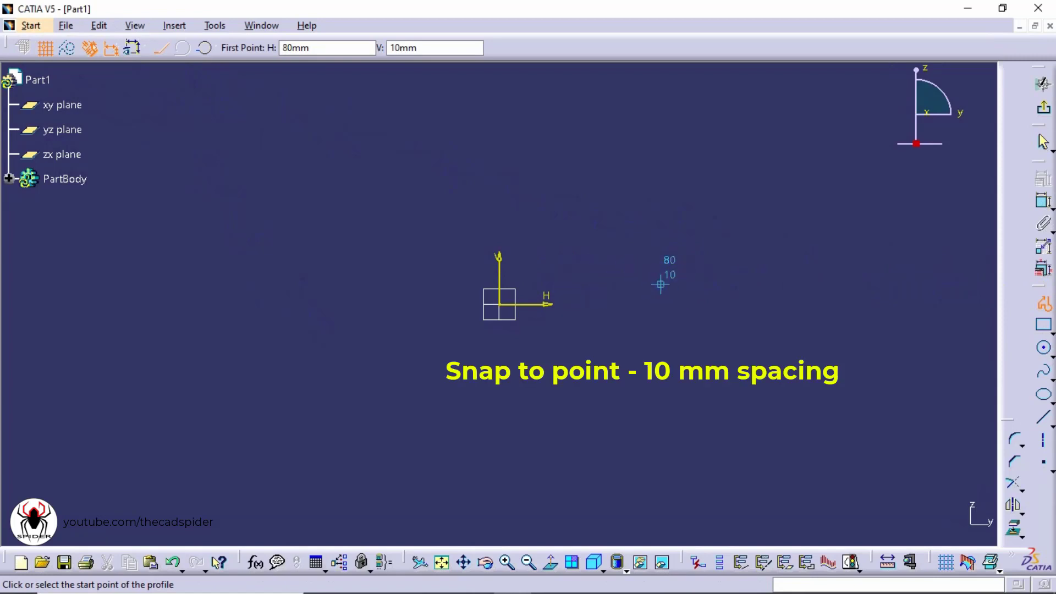
- Undock the Visualization toolbar into the sketch area and display the sketch grid to inspect its spacing
{"action": "left_click", "coordinate": [918, 545]}
{"action": "left_click_drag", "start_coordinate": [736, 483], "coordinate": [740, 474]}
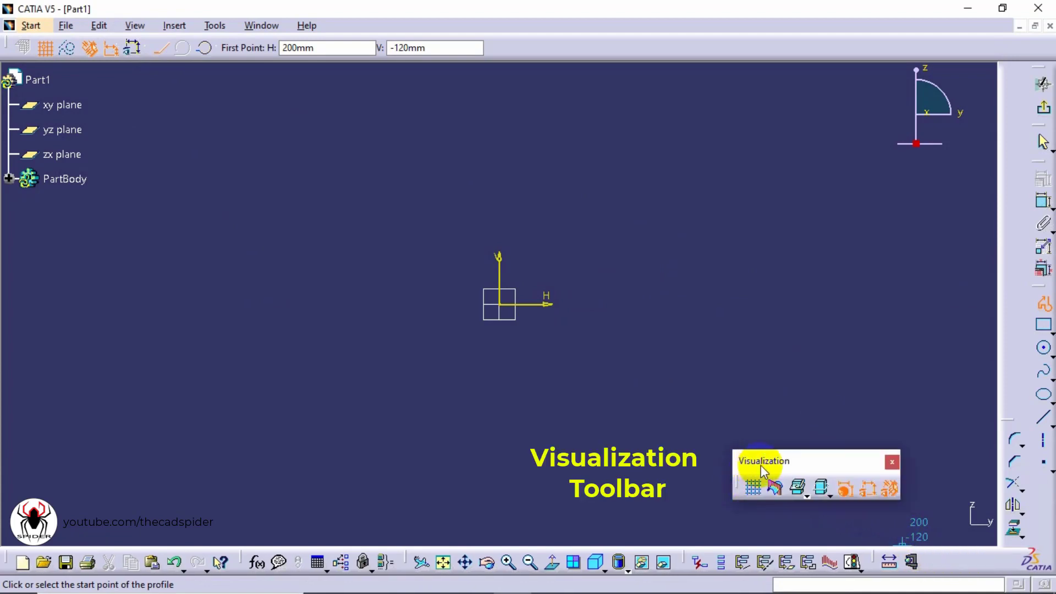
{"action": "left_click", "coordinate": [753, 495]}
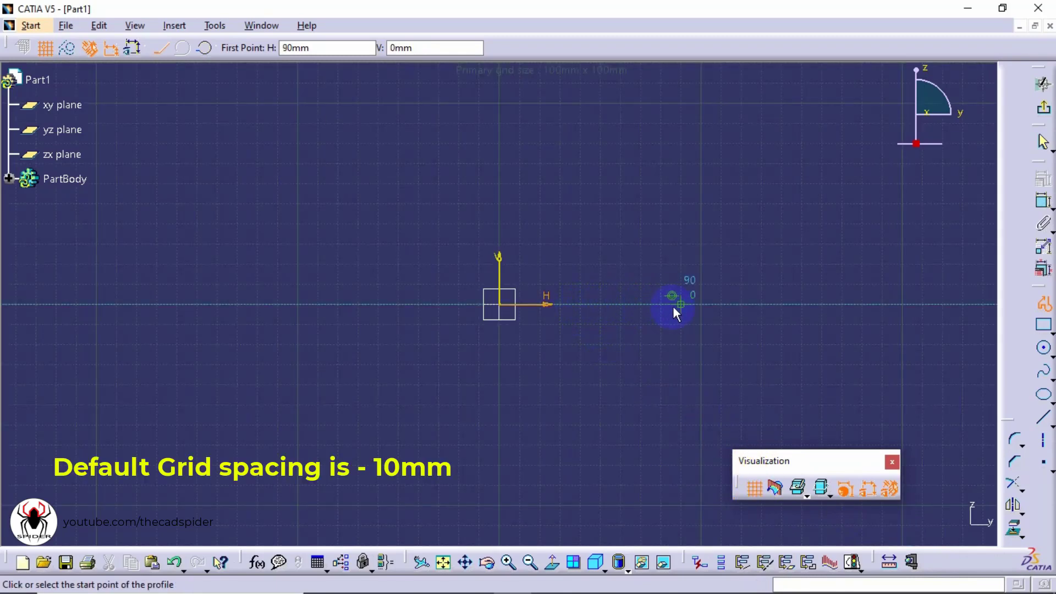
{"action": "mouse_move", "coordinate": [617, 223]}
{"action": "middle_mouse_down"}
{"action": "mouse_move", "coordinate": [551, 275]}
{"action": "mouse_move", "coordinate": [423, 344]}
{"action": "middle_mouse_up"}
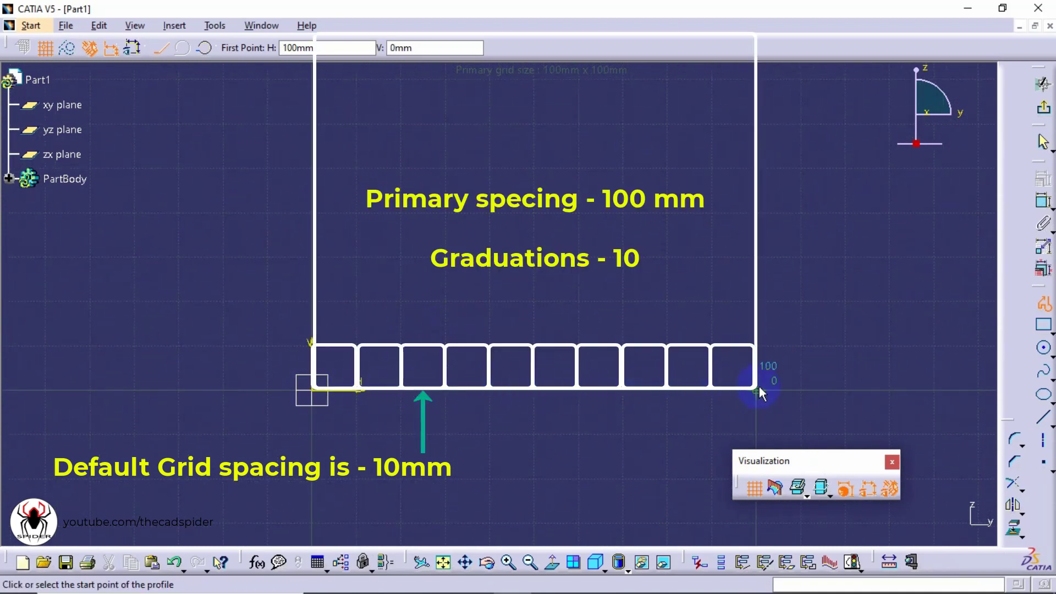
{"action": "key", "text": "ctrl+Page_Down"}
{"action": "middle_click_drag", "start_coordinate": [584, 283], "coordinate": [566, 354]}
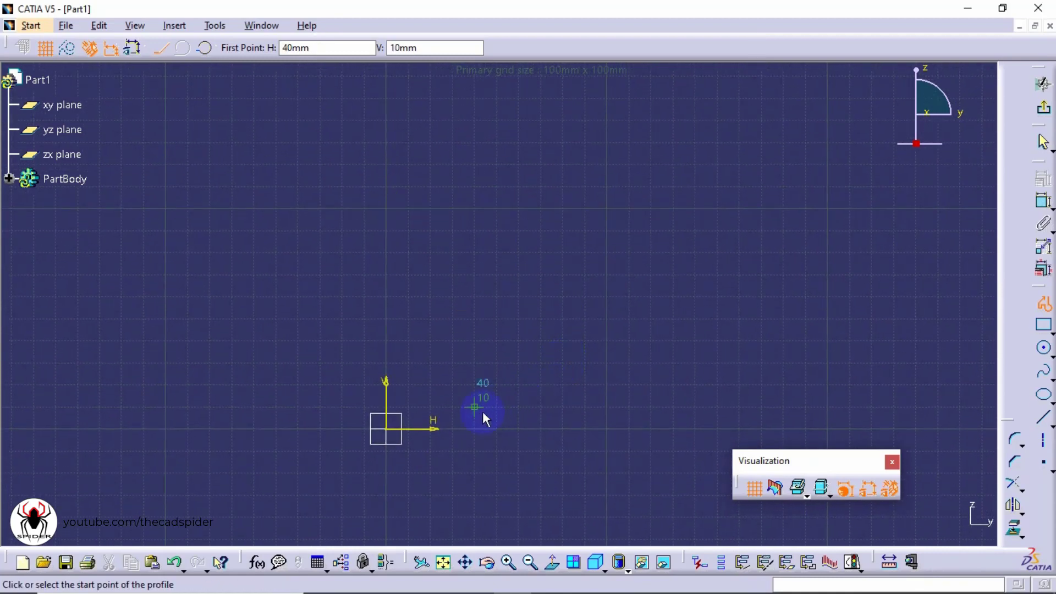
- Set the horizontal grid graduations to 5 in the Sketcher options and check the snap spacing with the Profile tool
{"action": "left_click", "coordinate": [214, 26]}
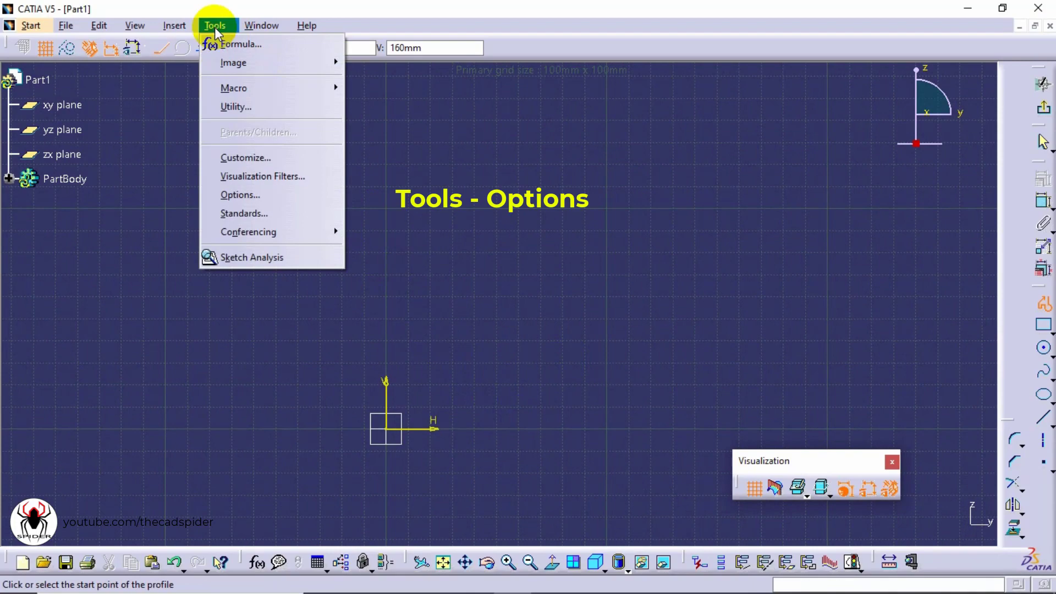
{"action": "left_click", "coordinate": [242, 195]}
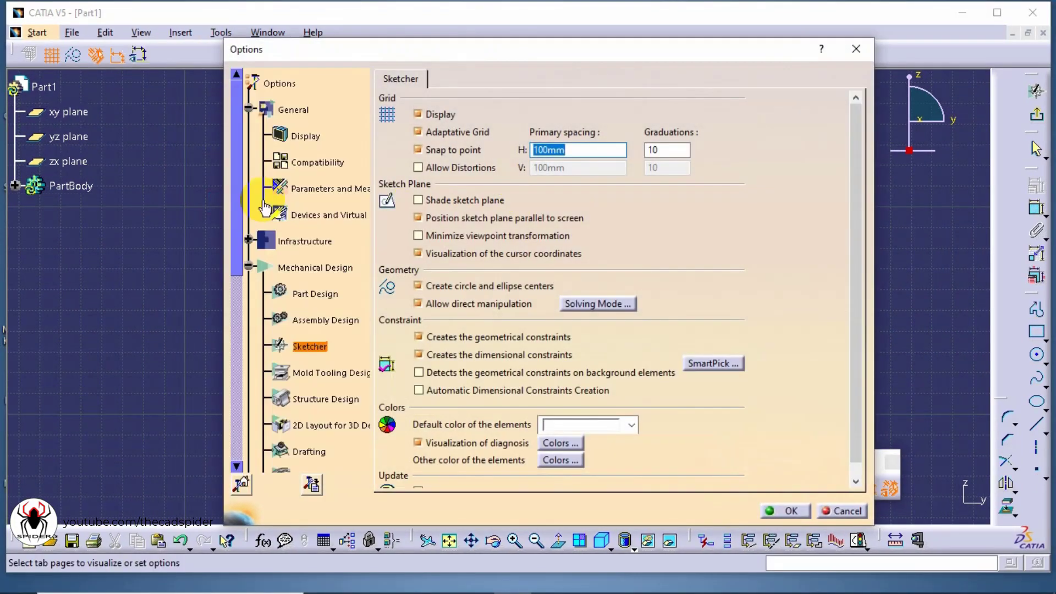
{"action": "left_click", "coordinate": [319, 349]}
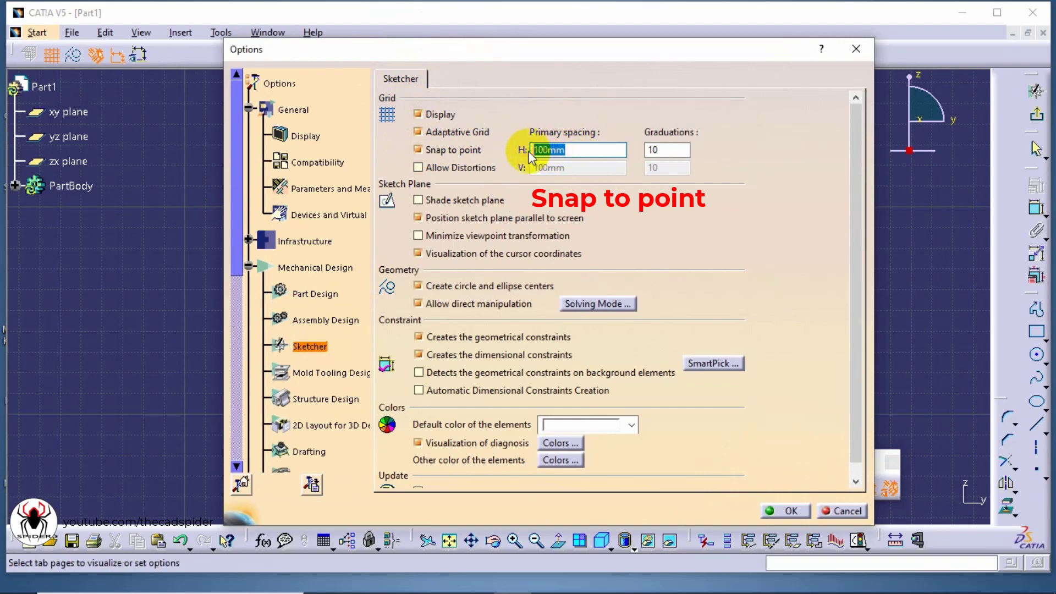
{"action": "double_click", "coordinate": [647, 149]}
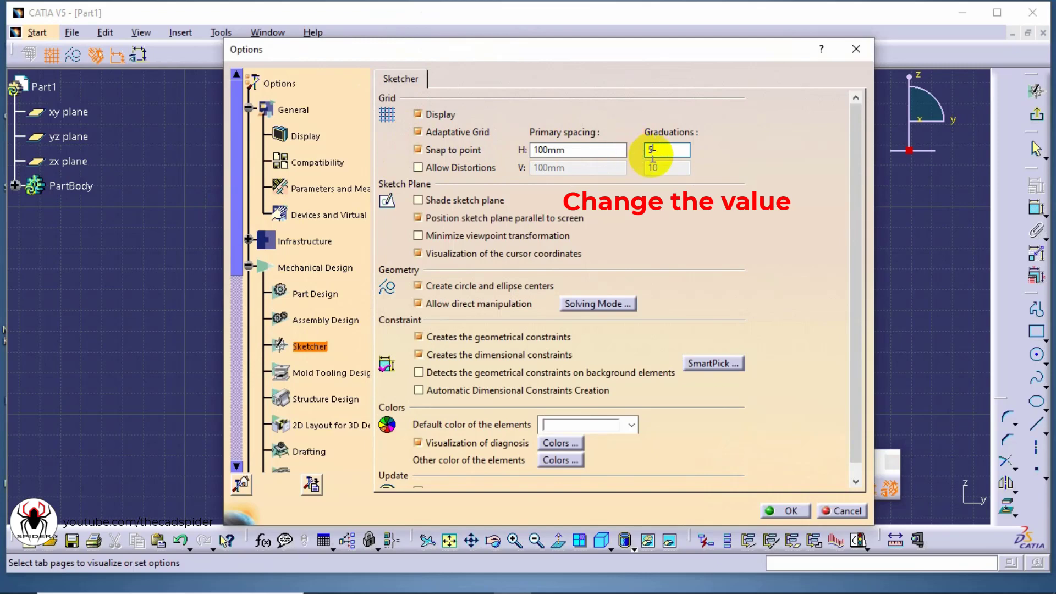
{"action": "left_click", "coordinate": [652, 156]}
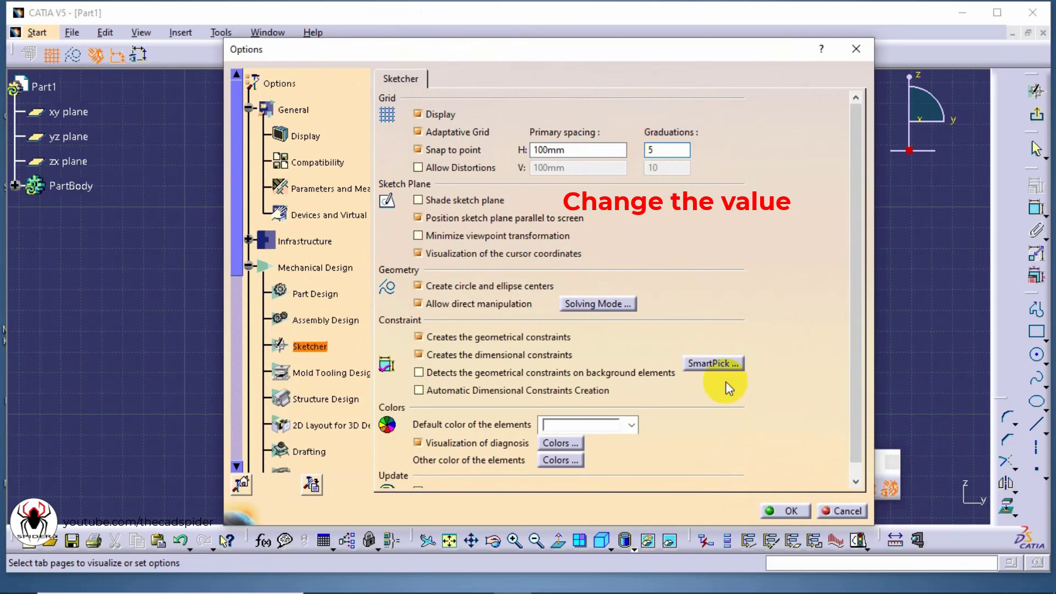
{"action": "left_click", "coordinate": [776, 516]}
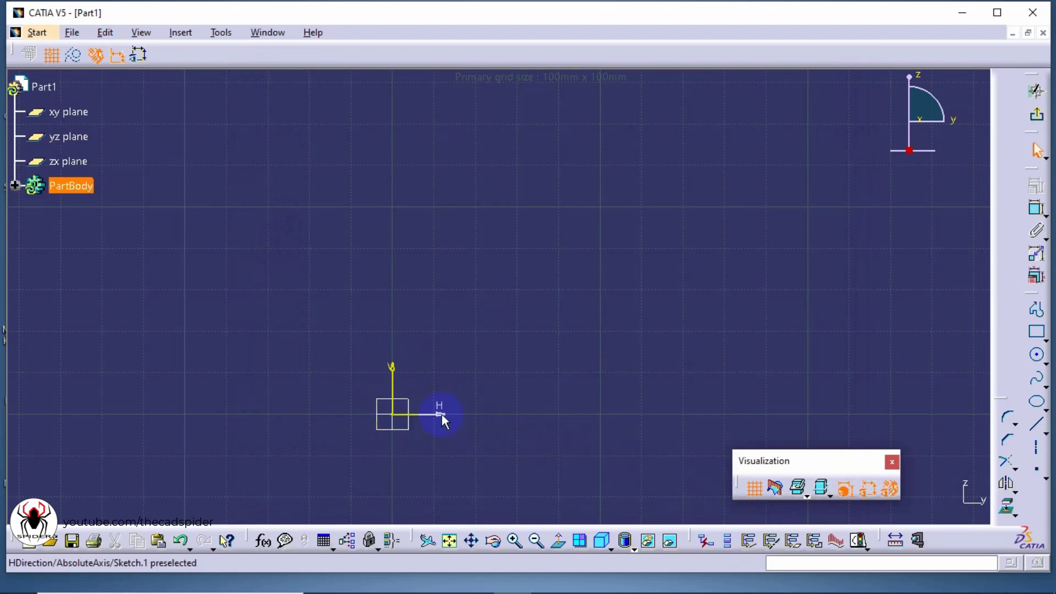
{"action": "left_click", "coordinate": [1036, 310]}
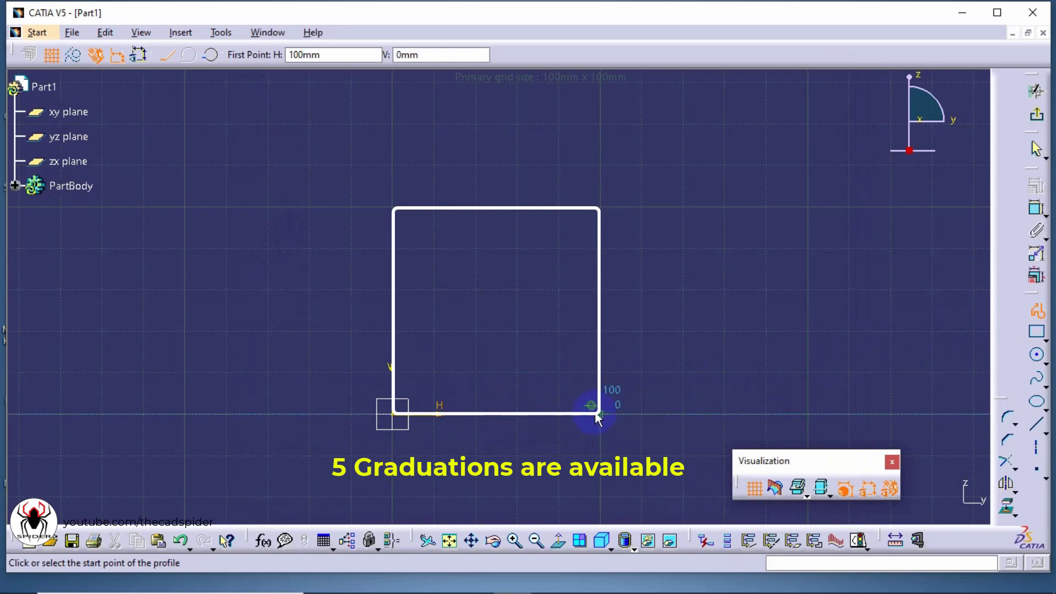
{"action": "left_click", "coordinate": [600, 218]}
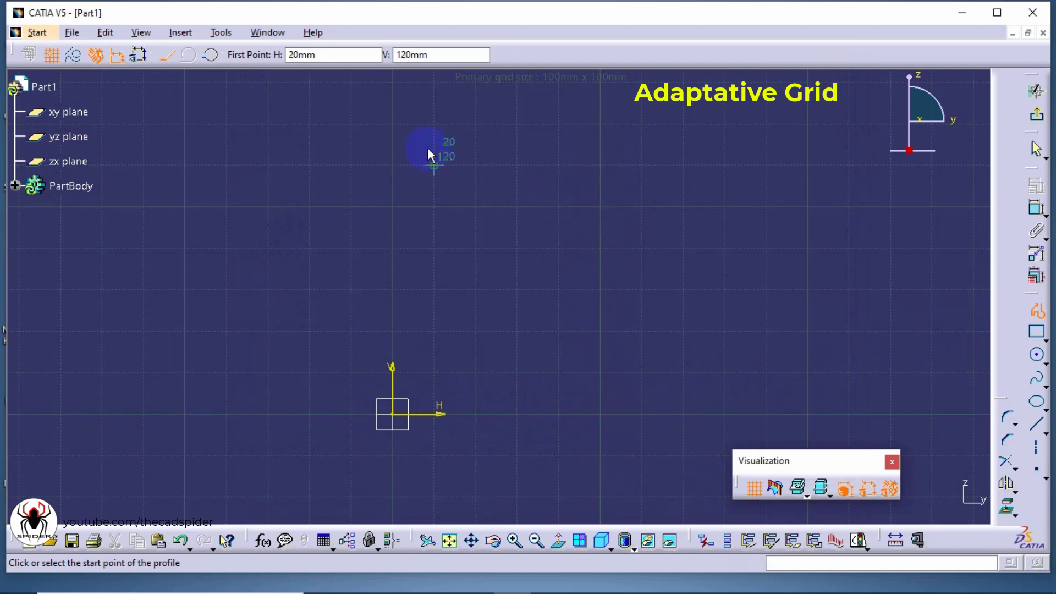
- Enable the Adaptative Grid option in the Sketcher grid settings and apply it
{"action": "left_click", "coordinate": [221, 32]}
{"action": "left_click", "coordinate": [245, 204]}
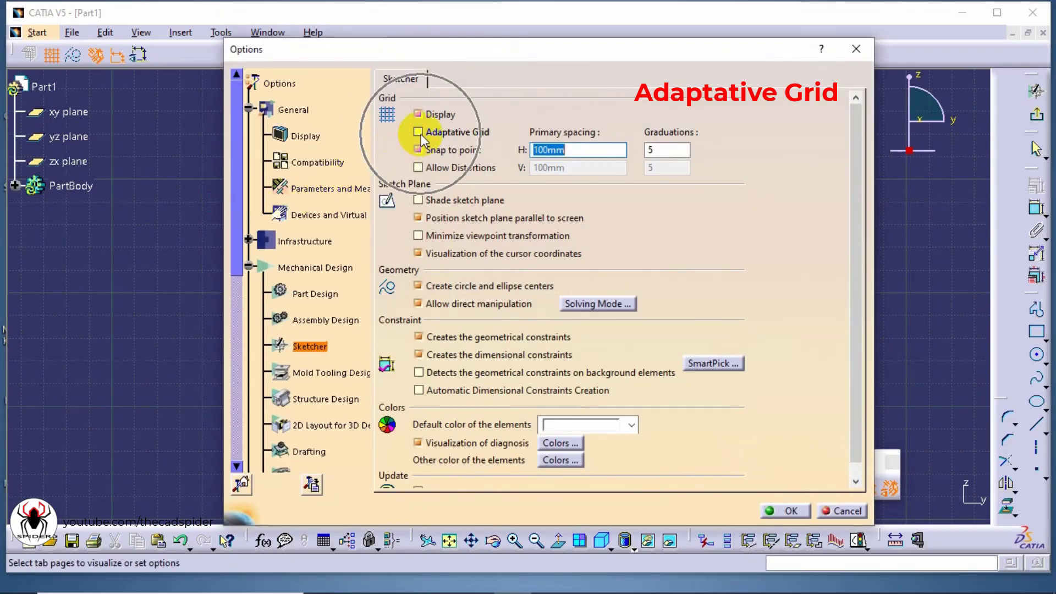
{"action": "left_click", "coordinate": [419, 135]}
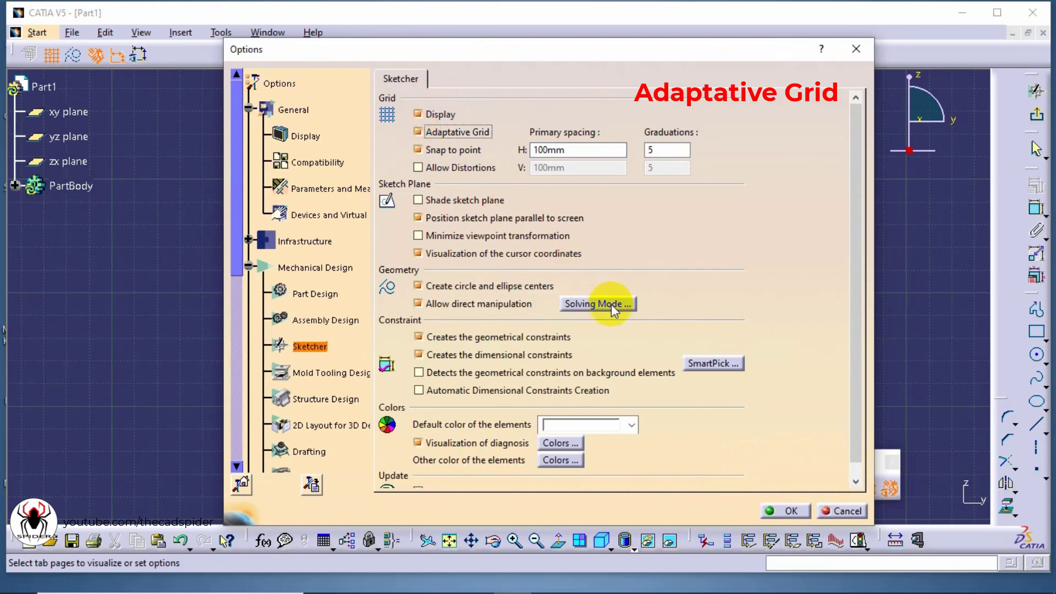
{"action": "left_click", "coordinate": [771, 511]}
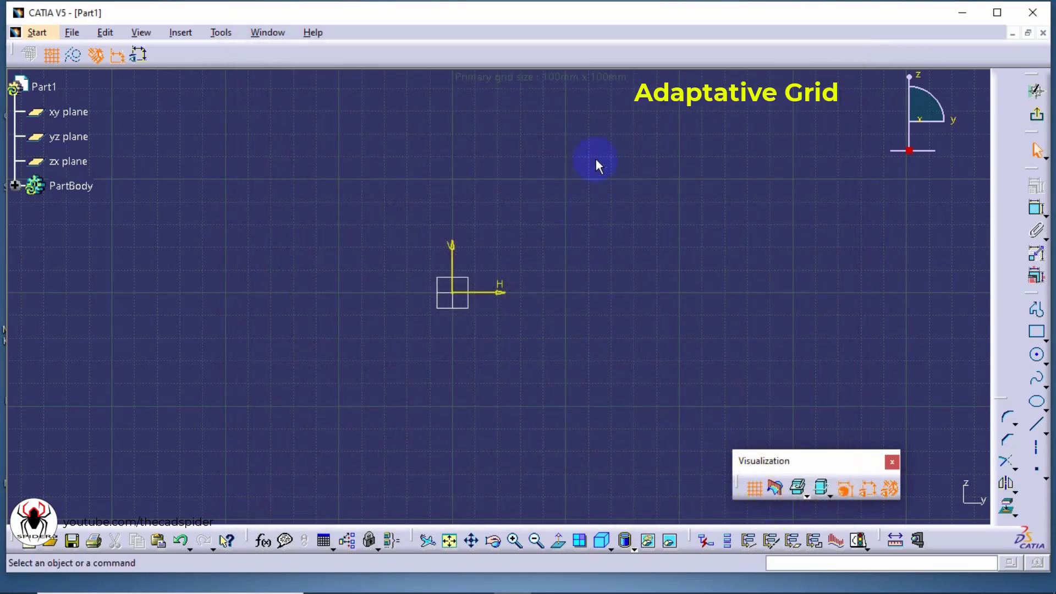
- Examine how the primary grid size adapts at different zoom levels and check snap coordinates with the Profile tool
{"action": "mouse_move", "coordinate": [573, 299]}
{"action": "middle_mouse_down"}
{"action": "mouse_move", "coordinate": [568, 158]}
{"action": "mouse_move", "coordinate": [565, 325]}
{"action": "middle_mouse_up"}
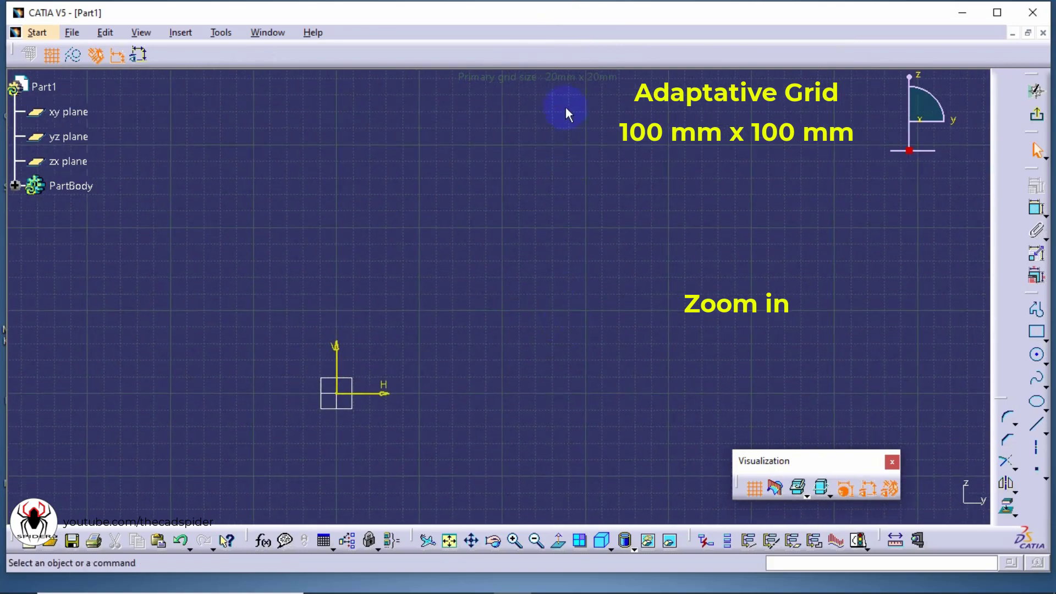
{"action": "mouse_move", "coordinate": [500, 295]}
{"action": "middle_mouse_down"}
{"action": "mouse_move", "coordinate": [479, 330]}
{"action": "mouse_move", "coordinate": [513, 266]}
{"action": "mouse_move", "coordinate": [657, 142]}
{"action": "middle_mouse_up"}
{"action": "mouse_move", "coordinate": [572, 93]}
{"action": "middle_mouse_down"}
{"action": "mouse_move", "coordinate": [500, 238]}
{"action": "mouse_move", "coordinate": [464, 371]}
{"action": "mouse_move", "coordinate": [560, 216]}
{"action": "mouse_move", "coordinate": [537, 302]}
{"action": "mouse_move", "coordinate": [582, 228]}
{"action": "mouse_move", "coordinate": [556, 325]}
{"action": "mouse_move", "coordinate": [564, 134]}
{"action": "middle_mouse_up"}
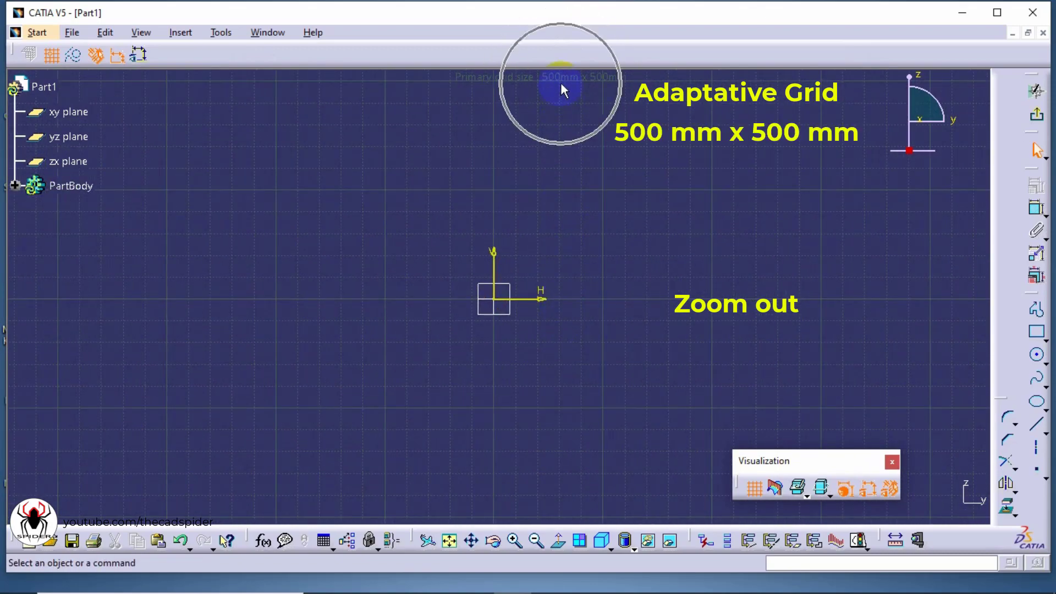
{"action": "left_click", "coordinate": [1034, 308]}
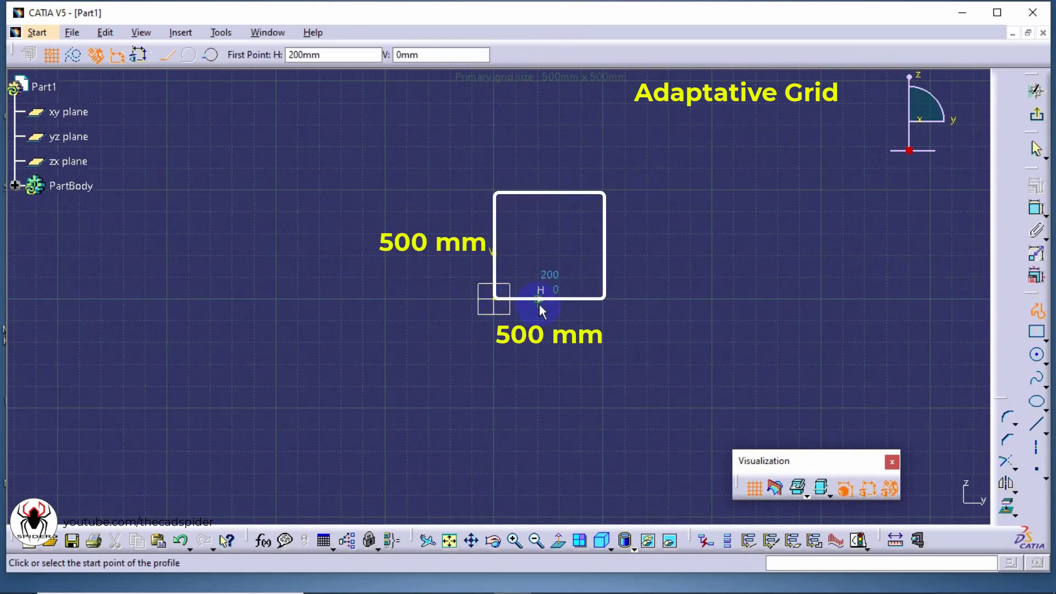
{"action": "middle_click_drag", "start_coordinate": [566, 181], "coordinate": [526, 313]}
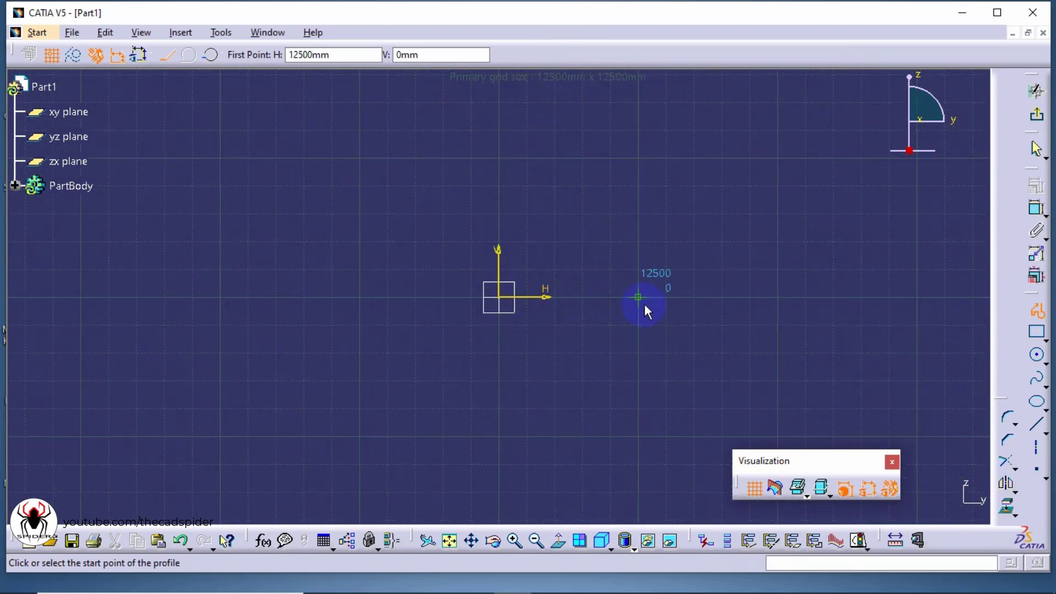
- Disable the Adaptative Grid option in the Sketcher grid settings and apply it
{"action": "left_click", "coordinate": [220, 32]}
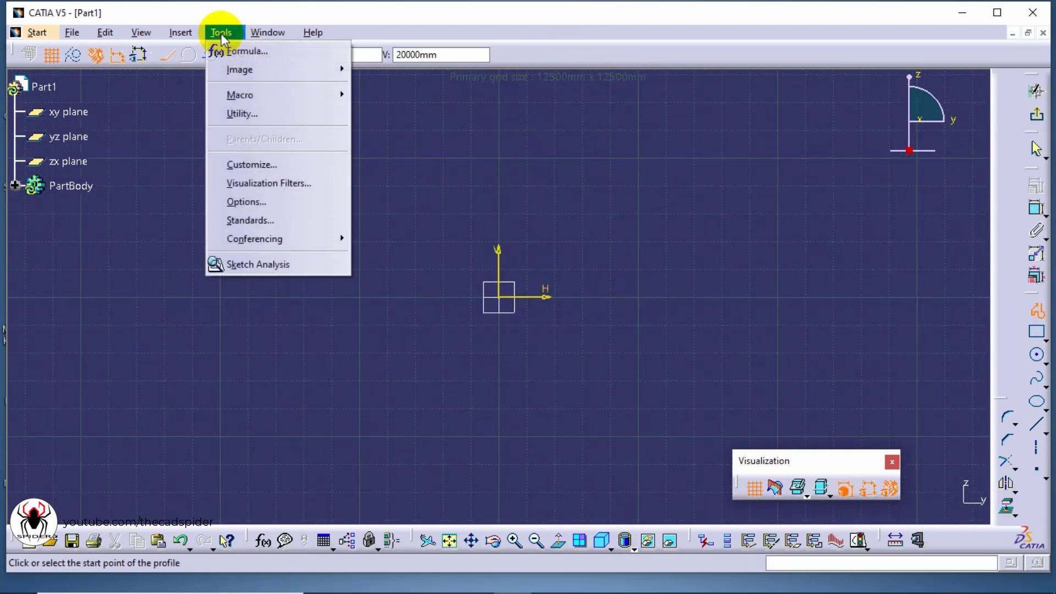
{"action": "left_click", "coordinate": [245, 203]}
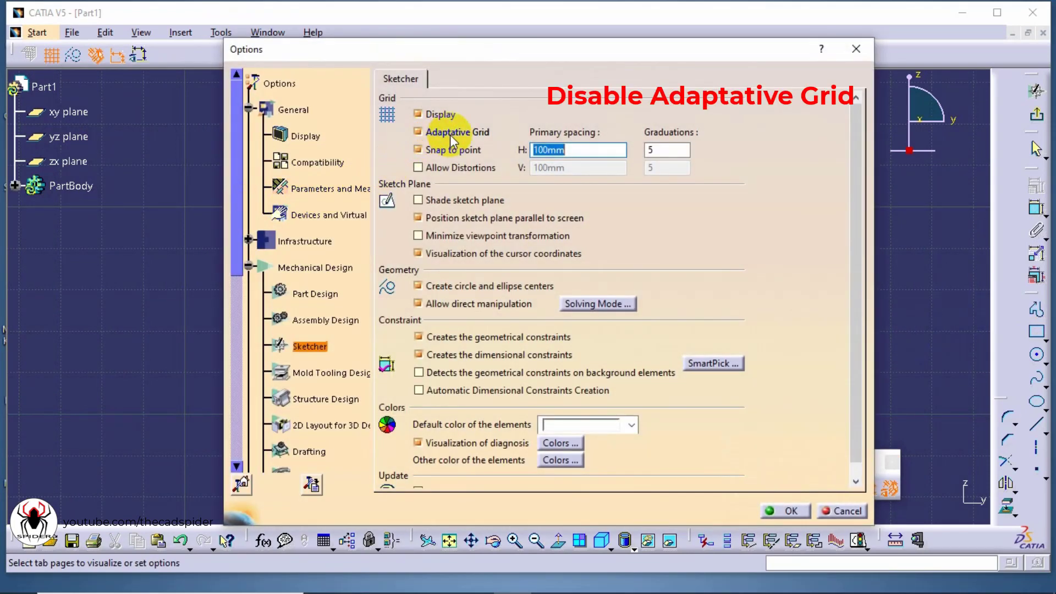
{"action": "left_click", "coordinate": [418, 133]}
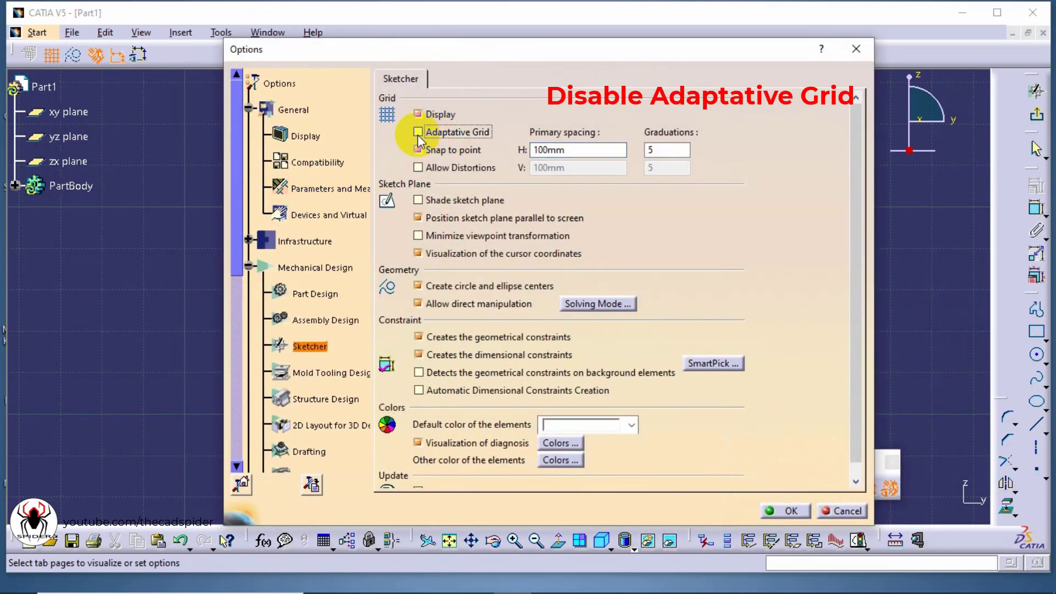
{"action": "left_click", "coordinate": [781, 511]}
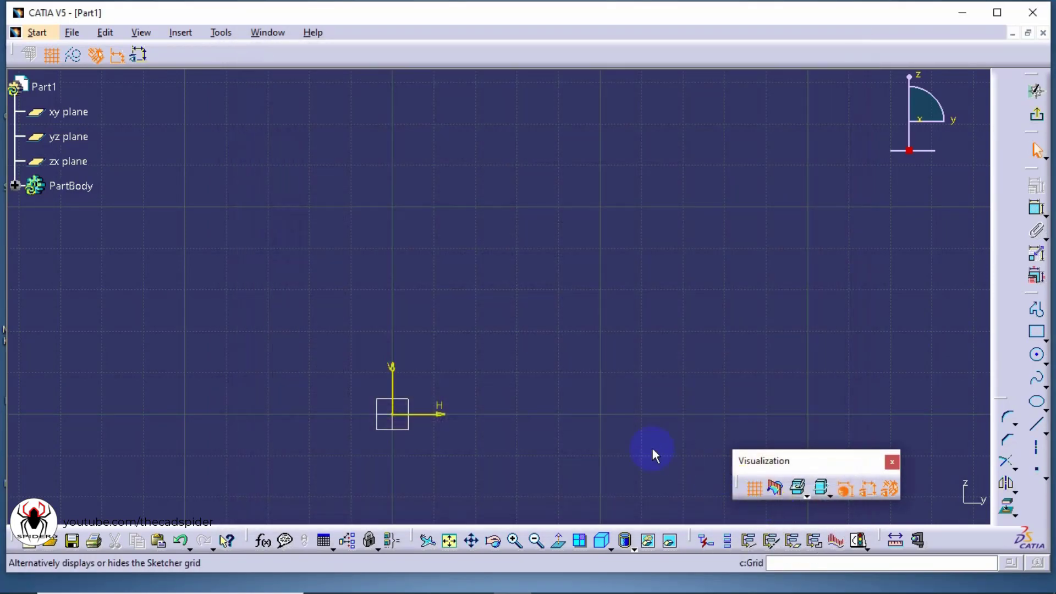
- Examine the non-adaptive grid's spacing at different zoom levels, checking snap coordinates with the Profile tool
{"action": "mouse_move", "coordinate": [486, 219]}
{"action": "middle_mouse_down"}
{"action": "mouse_move", "coordinate": [471, 295]}
{"action": "mouse_move", "coordinate": [478, 317]}
{"action": "mouse_move", "coordinate": [506, 282]}
{"action": "mouse_move", "coordinate": [506, 377]}
{"action": "mouse_move", "coordinate": [516, 377]}
{"action": "mouse_move", "coordinate": [537, 352]}
{"action": "mouse_move", "coordinate": [572, 165]}
{"action": "middle_mouse_up"}
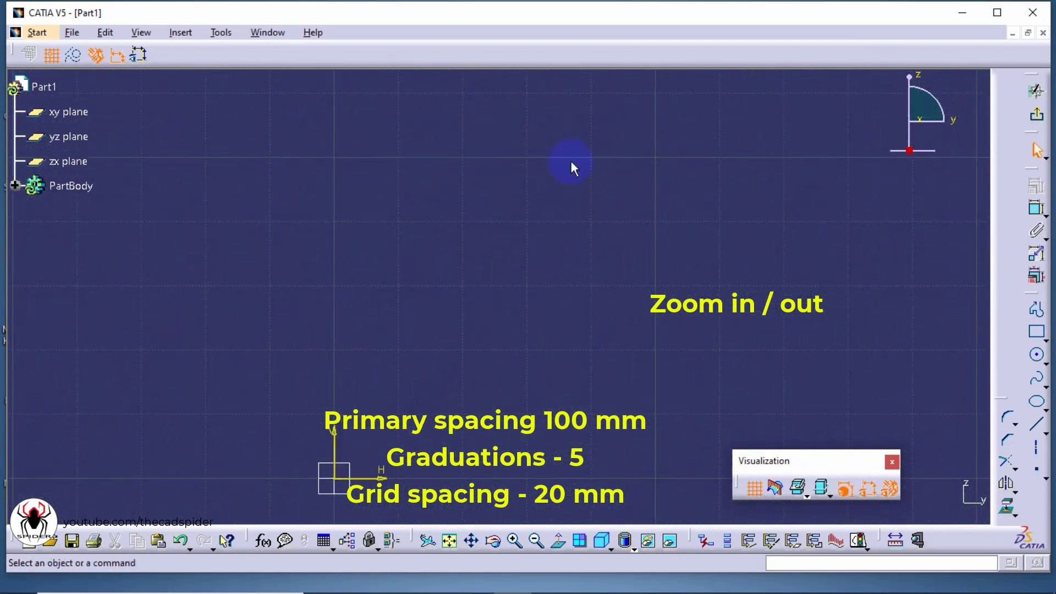
{"action": "middle_click_drag", "start_coordinate": [531, 413], "coordinate": [544, 310]}
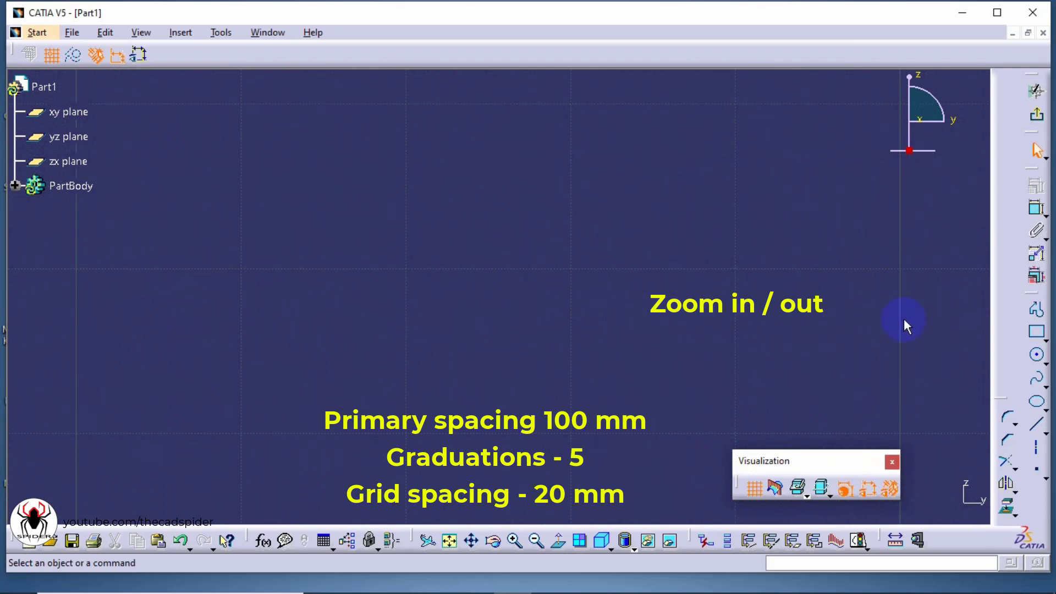
{"action": "left_click", "coordinate": [1036, 309]}
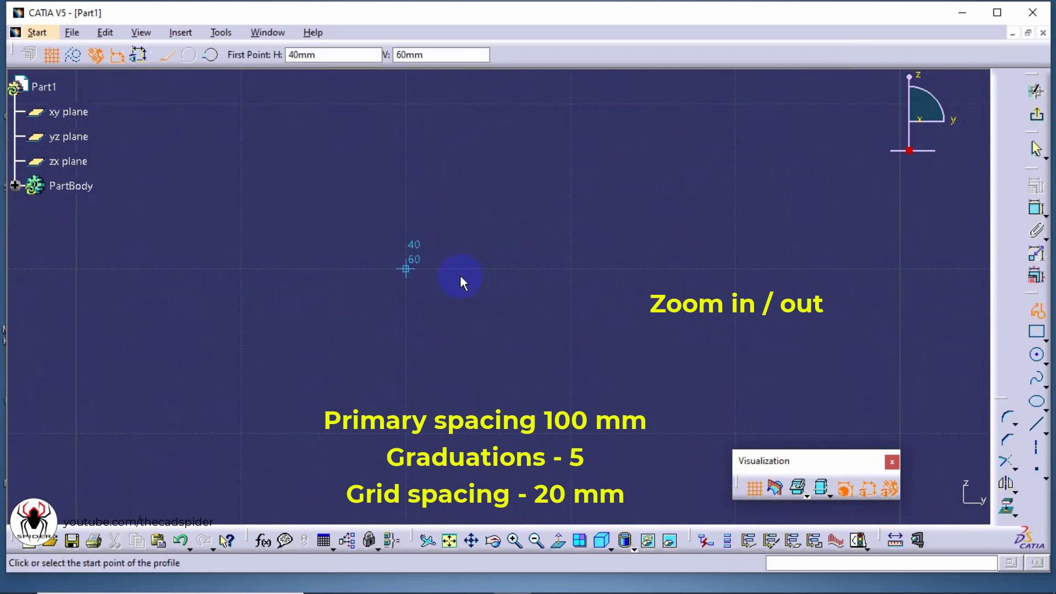
{"action": "mouse_move", "coordinate": [451, 216]}
{"action": "middle_mouse_down"}
{"action": "mouse_move", "coordinate": [441, 302]}
{"action": "mouse_move", "coordinate": [450, 157]}
{"action": "middle_mouse_up"}
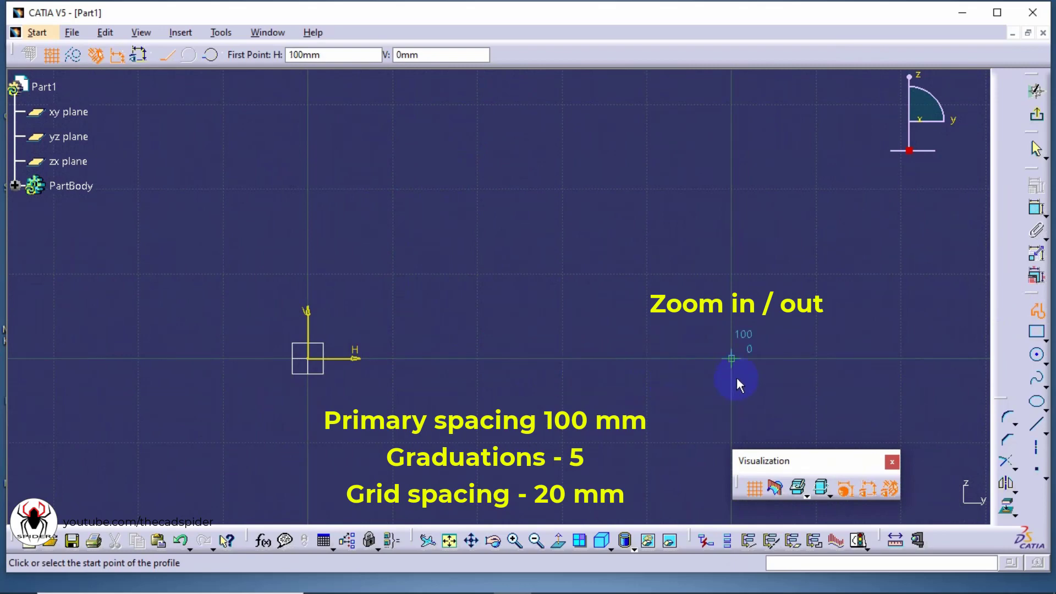
{"action": "mouse_move", "coordinate": [566, 440]}
{"action": "middle_mouse_down"}
{"action": "mouse_move", "coordinate": [545, 362]}
{"action": "mouse_move", "coordinate": [570, 242]}
{"action": "mouse_move", "coordinate": [291, 237]}
{"action": "middle_mouse_up"}
{"action": "middle_click_drag", "start_coordinate": [479, 195], "coordinate": [443, 389]}
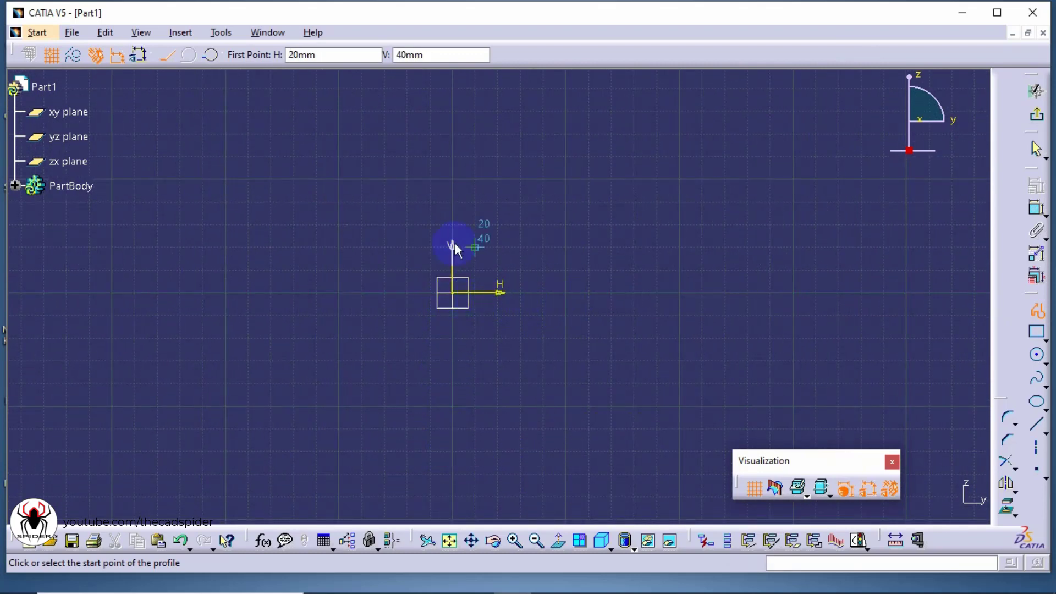
- Enable Allow Distortions in the Sketcher grid settings, set the vertical primary spacing to 200 mm and apply it
{"action": "left_click", "coordinate": [230, 37]}
{"action": "left_click", "coordinate": [248, 199]}
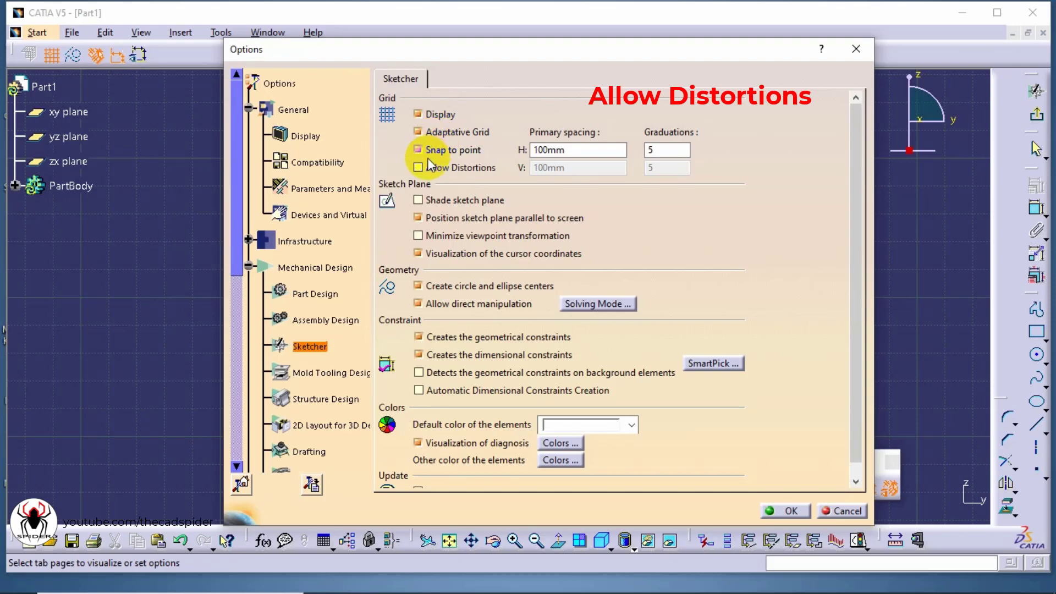
{"action": "left_click", "coordinate": [418, 167]}
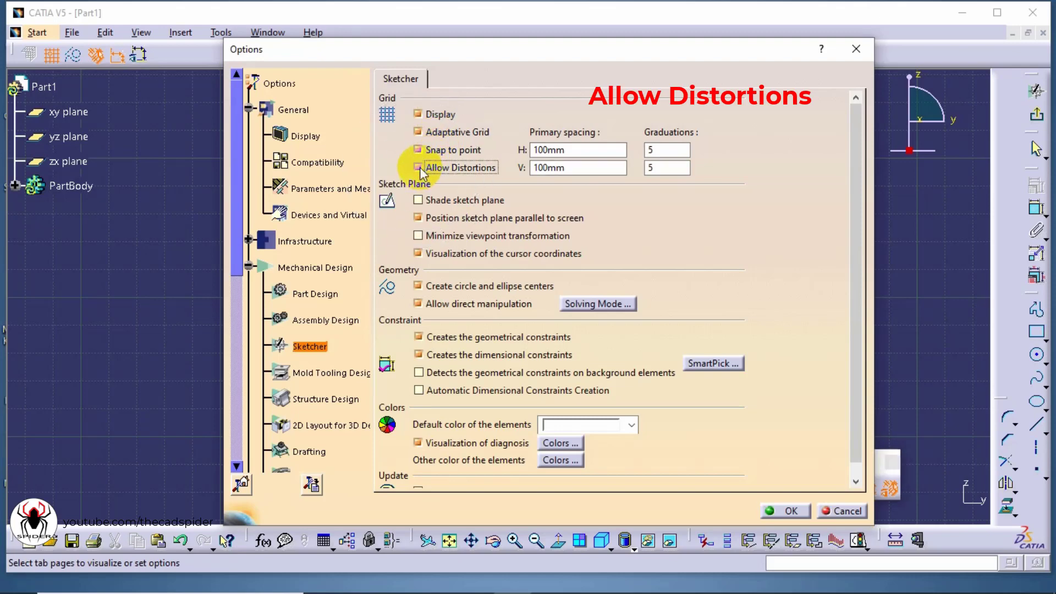
{"action": "left_click", "coordinate": [532, 167]}
{"action": "left_click_drag", "start_coordinate": [566, 168], "coordinate": [536, 173]}
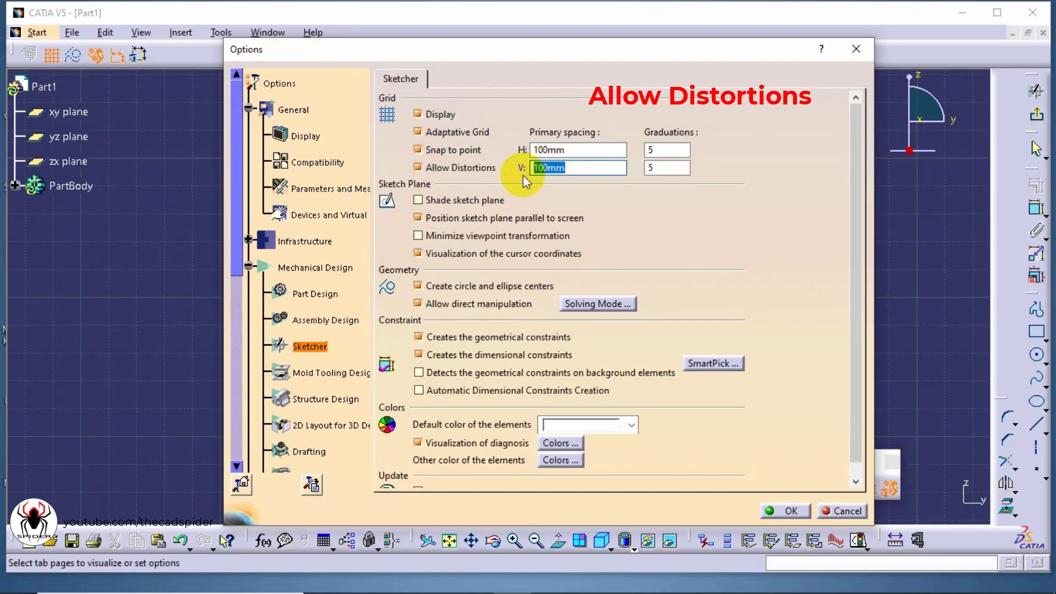
{"action": "type", "text": "200"}
{"action": "key", "text": "Tab"}
{"action": "left_click", "coordinate": [784, 511]}
- Examine the distorted grid's primary size at different zoom levels and check its snap coordinates with the Profile tool
{"action": "left_click", "coordinate": [546, 290]}
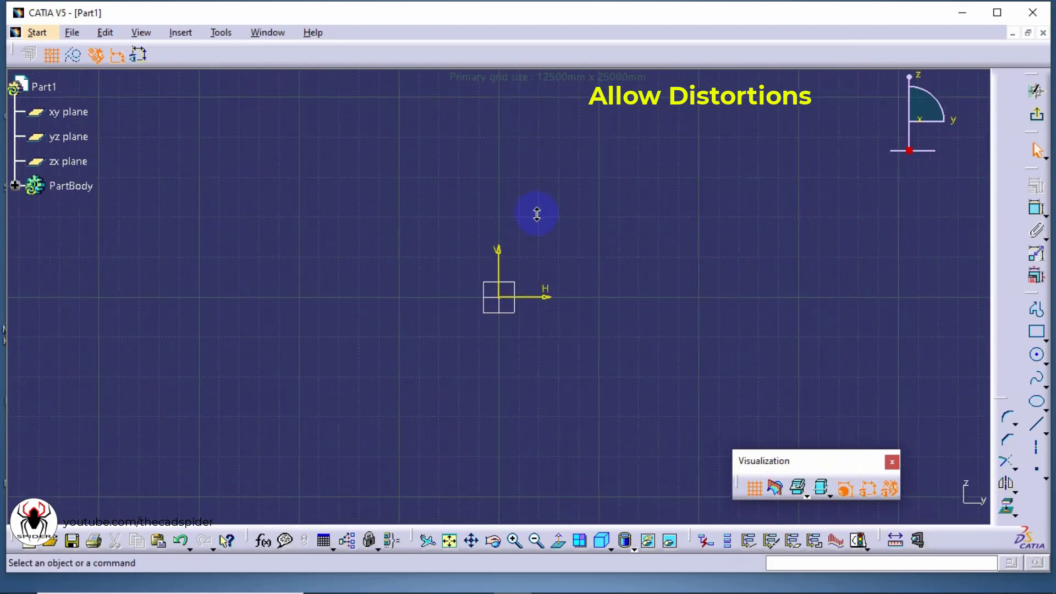
{"action": "left_click", "coordinate": [450, 541]}
{"action": "left_click", "coordinate": [606, 387]}
{"action": "middle_click_drag", "start_coordinate": [605, 387], "coordinate": [622, 303], "text": "ctrl"}
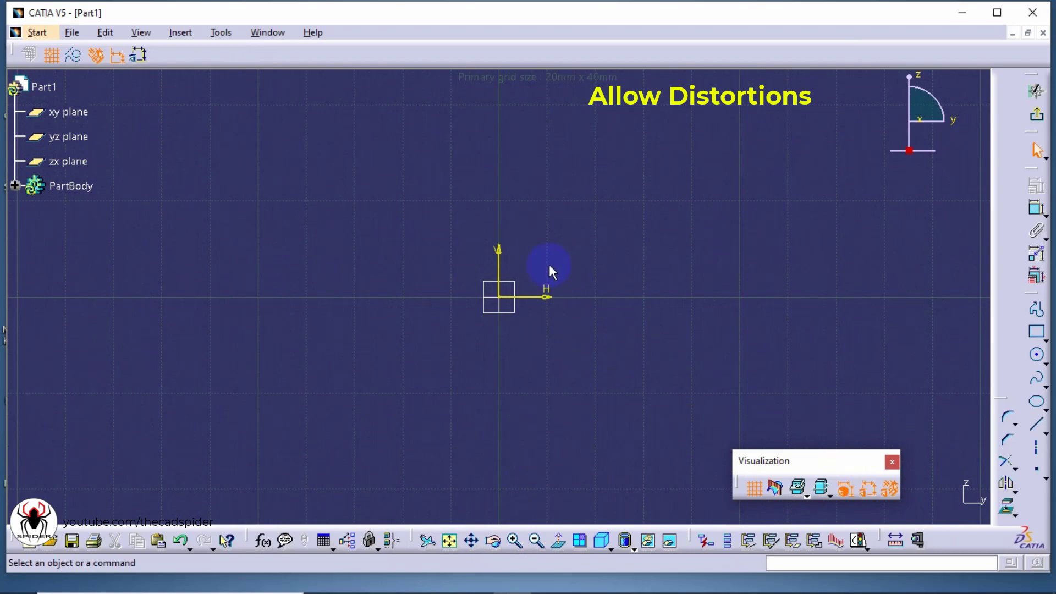
{"action": "middle_click_drag", "start_coordinate": [570, 356], "coordinate": [497, 418]}
{"action": "mouse_move", "coordinate": [499, 352]}
{"action": "middle_mouse_down", "text": "ctrl"}
{"action": "mouse_move", "coordinate": [478, 424]}
{"action": "mouse_move", "coordinate": [521, 377]}
{"action": "middle_mouse_up", "text": "ctrl"}
{"action": "left_click", "coordinate": [588, 90]}
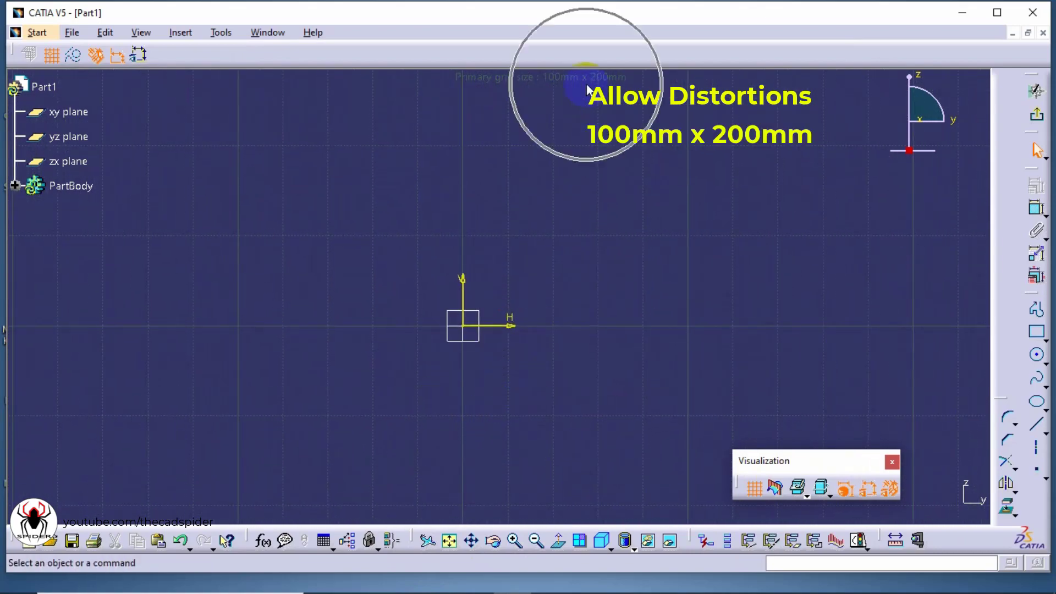
{"action": "left_click", "coordinate": [1036, 309]}
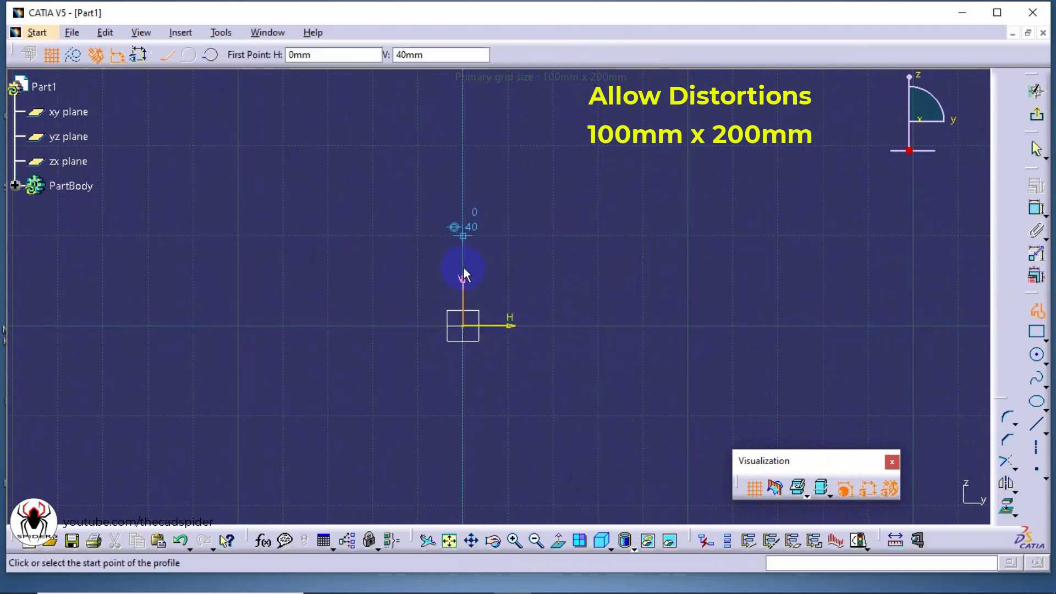
{"action": "mouse_move", "coordinate": [464, 158]}
{"action": "middle_mouse_down"}
{"action": "mouse_move", "coordinate": [455, 286]}
{"action": "mouse_move", "coordinate": [438, 283]}
{"action": "mouse_move", "coordinate": [484, 323]}
{"action": "middle_mouse_up"}
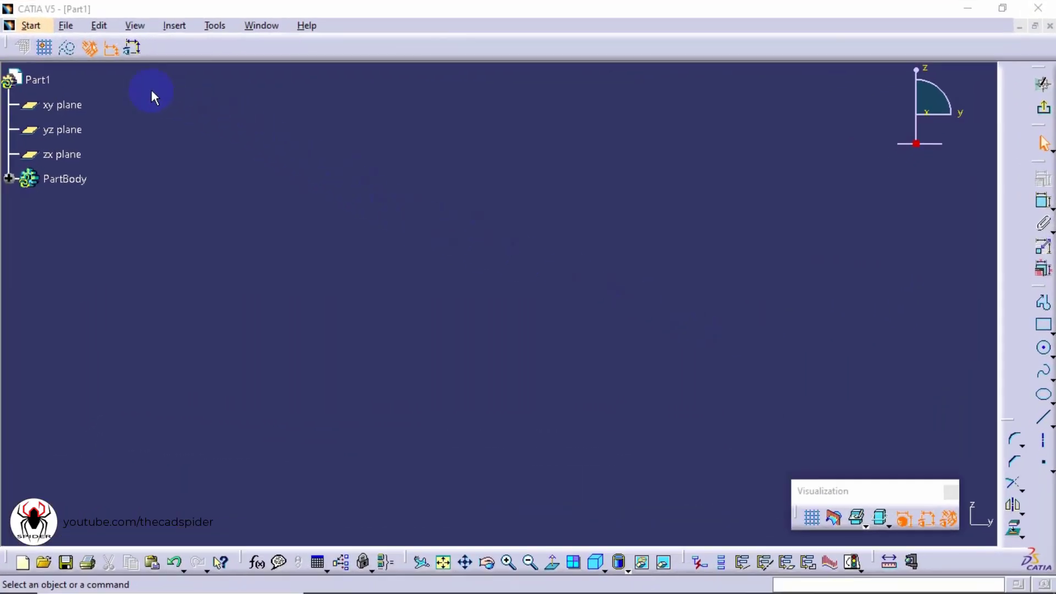
- Turn on Construction Element mode and draw an open stepped profile of four connected horizontal and vertical lines
{"action": "left_click", "coordinate": [67, 48]}
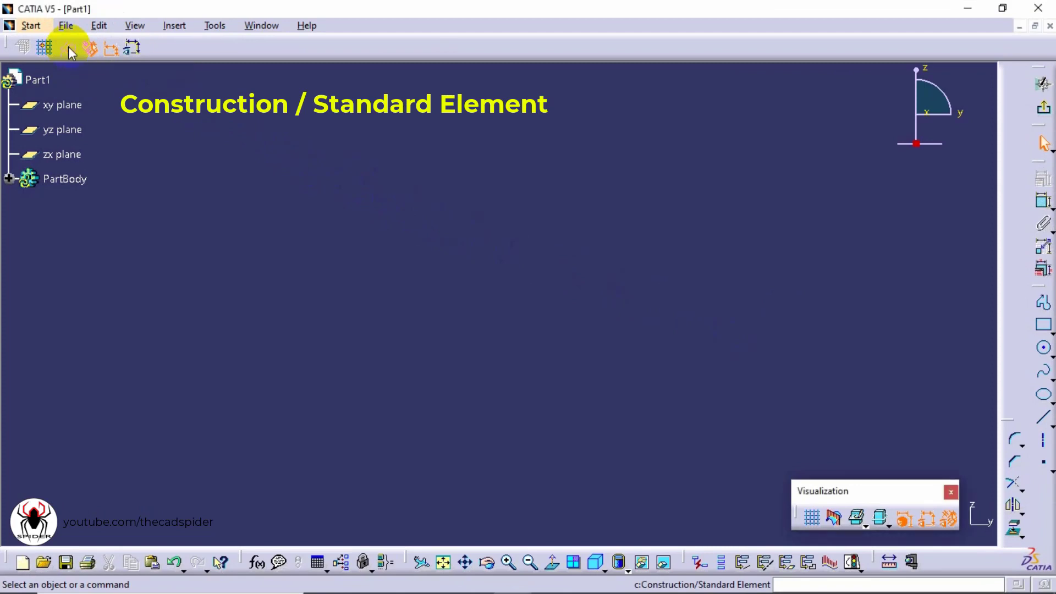
{"action": "left_click", "coordinate": [1043, 303]}
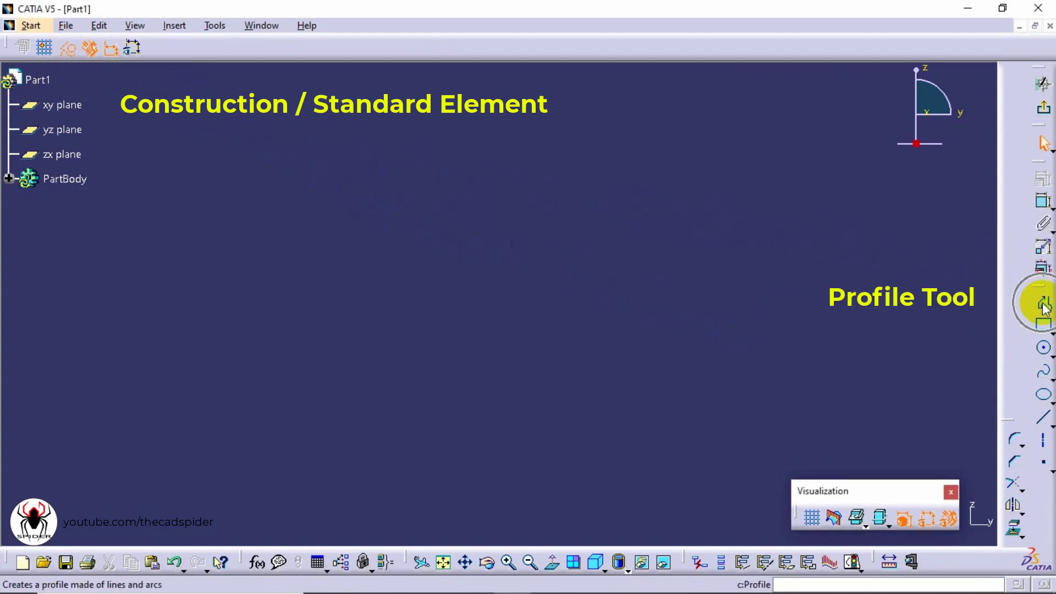
{"action": "left_click", "coordinate": [321, 335]}
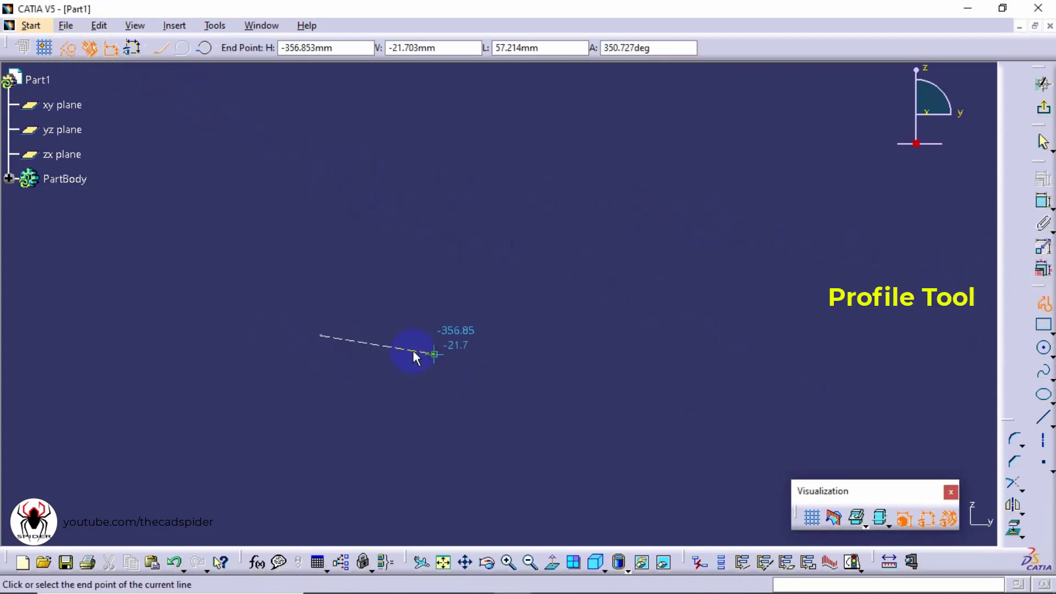
{"action": "left_click", "coordinate": [622, 335]}
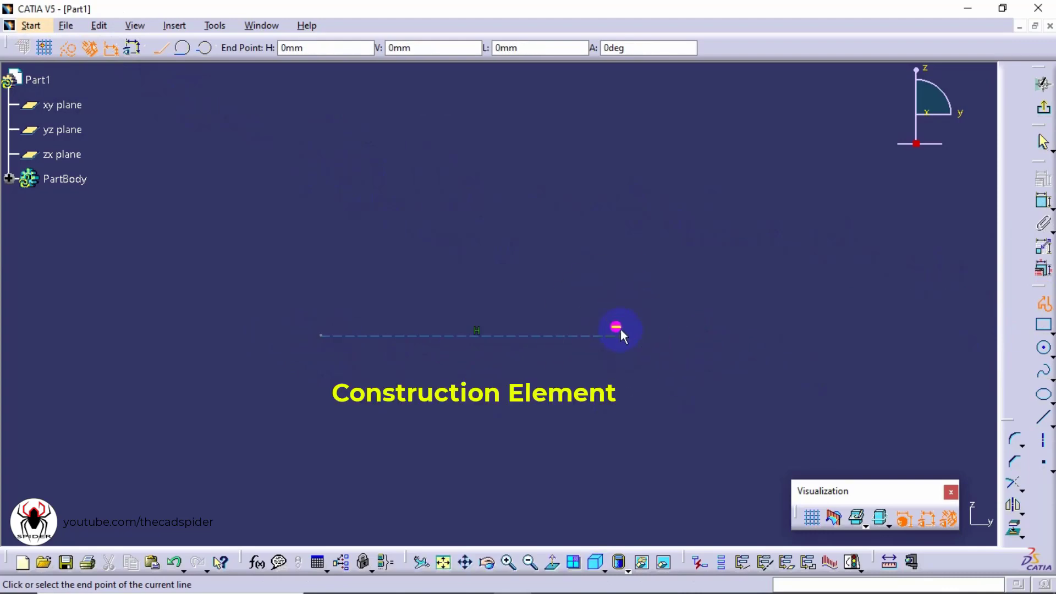
{"action": "left_click", "coordinate": [622, 207]}
{"action": "left_click", "coordinate": [502, 207]}
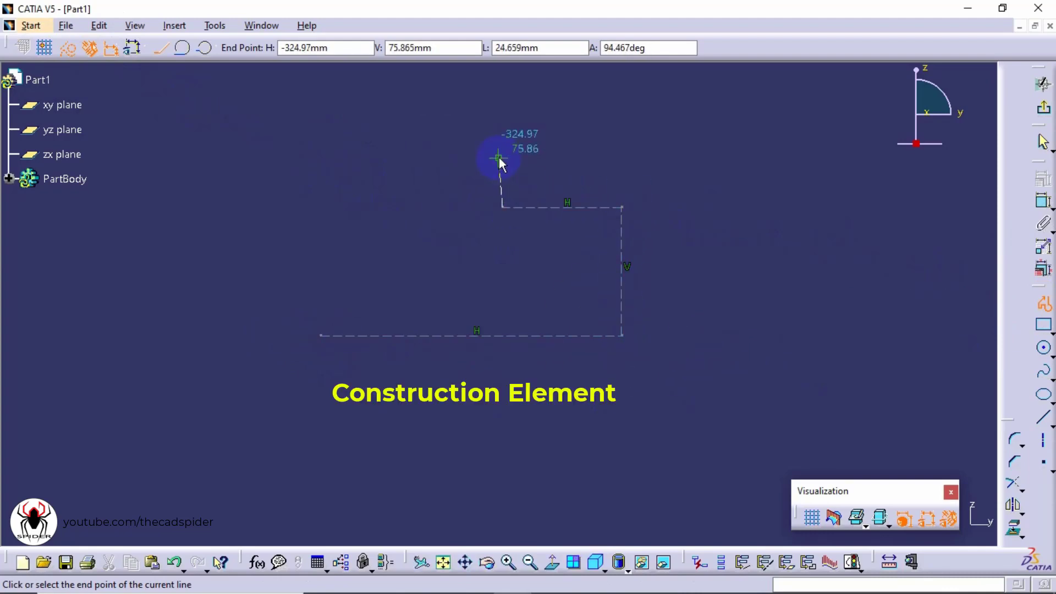
{"action": "double_click", "coordinate": [502, 126]}
{"action": "left_click", "coordinate": [607, 124]}
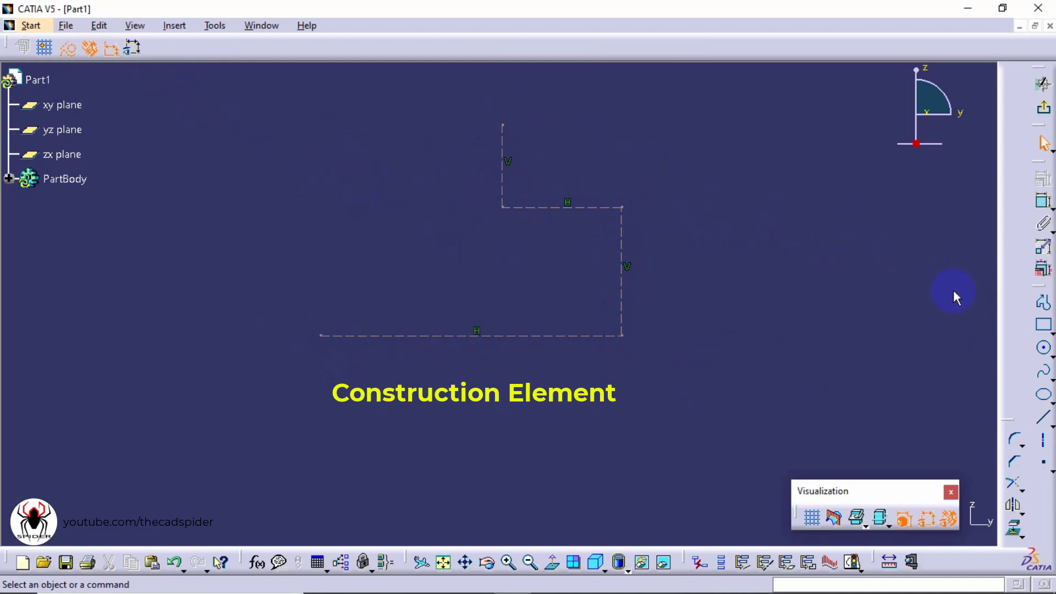
- Draw a construction circle of about 34 mm radius beside the stepped profile, above its long horizontal line
{"action": "left_click", "coordinate": [1042, 347]}
{"action": "left_click", "coordinate": [348, 235]}
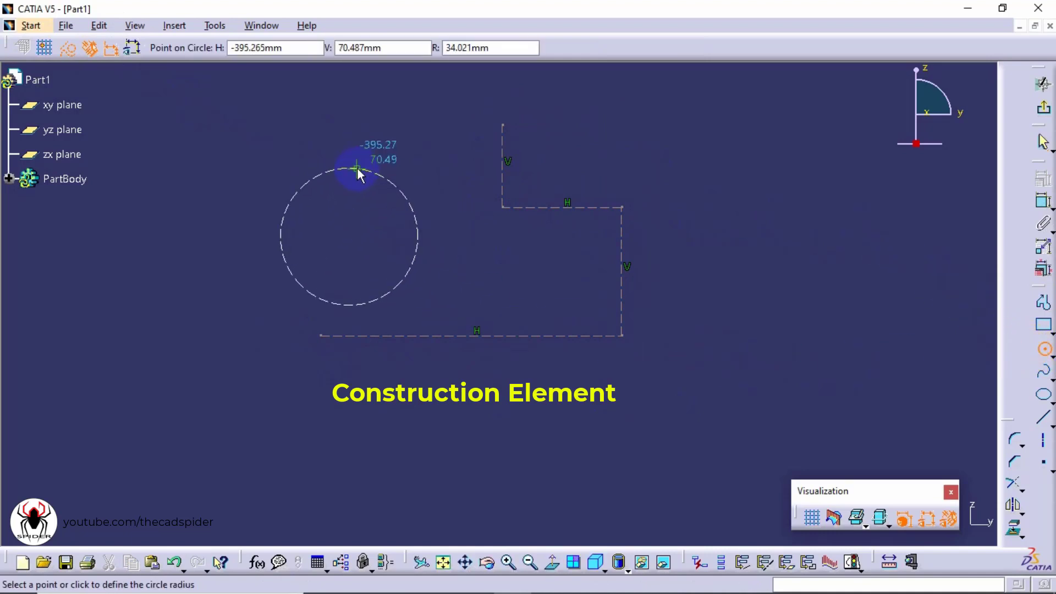
{"action": "left_click", "coordinate": [358, 174]}
{"action": "left_click", "coordinate": [505, 300]}
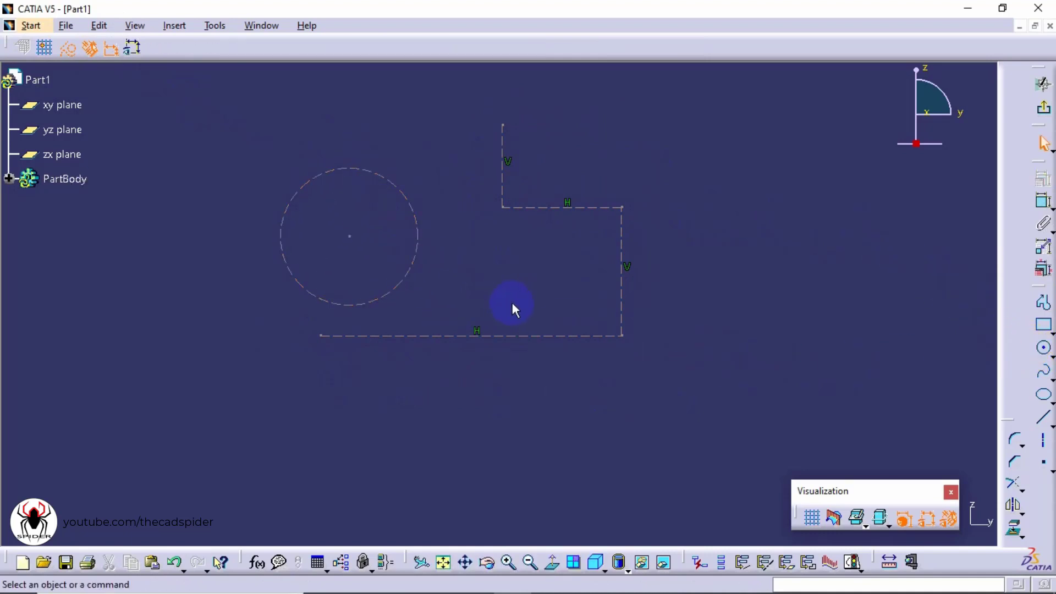
- Convert the construction circle and the profile's uppermost vertical line into standard elements
{"action": "left_click", "coordinate": [412, 270]}
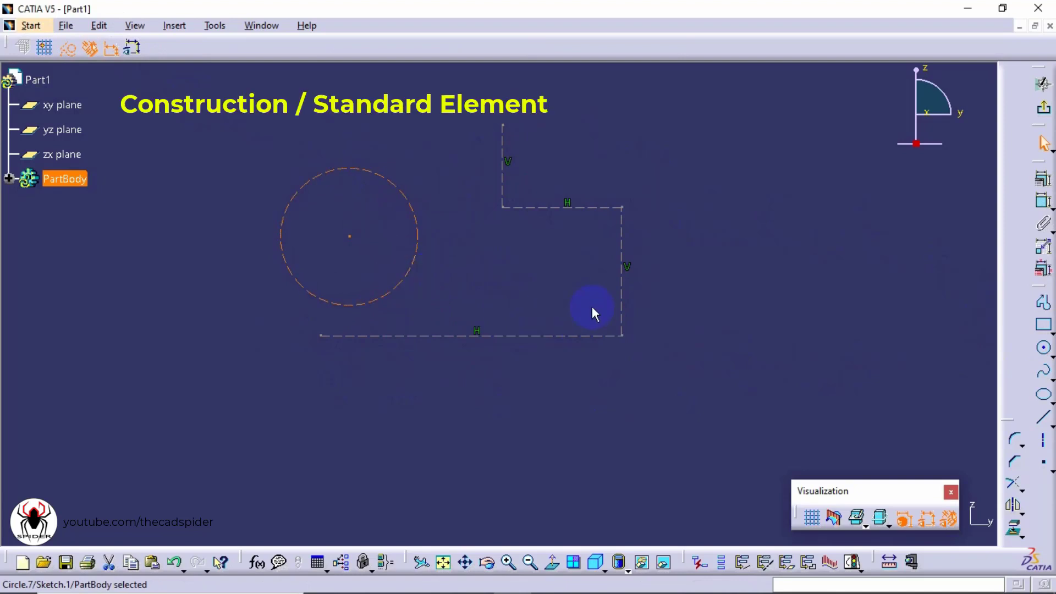
{"action": "left_click", "coordinate": [75, 55]}
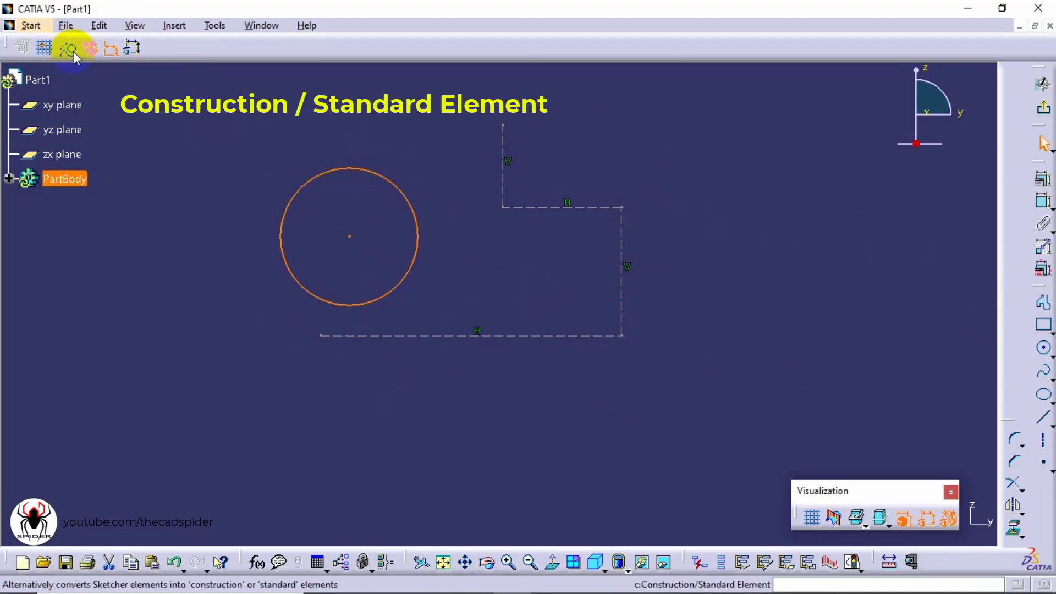
{"action": "left_click", "coordinate": [488, 275]}
{"action": "left_click", "coordinate": [426, 244]}
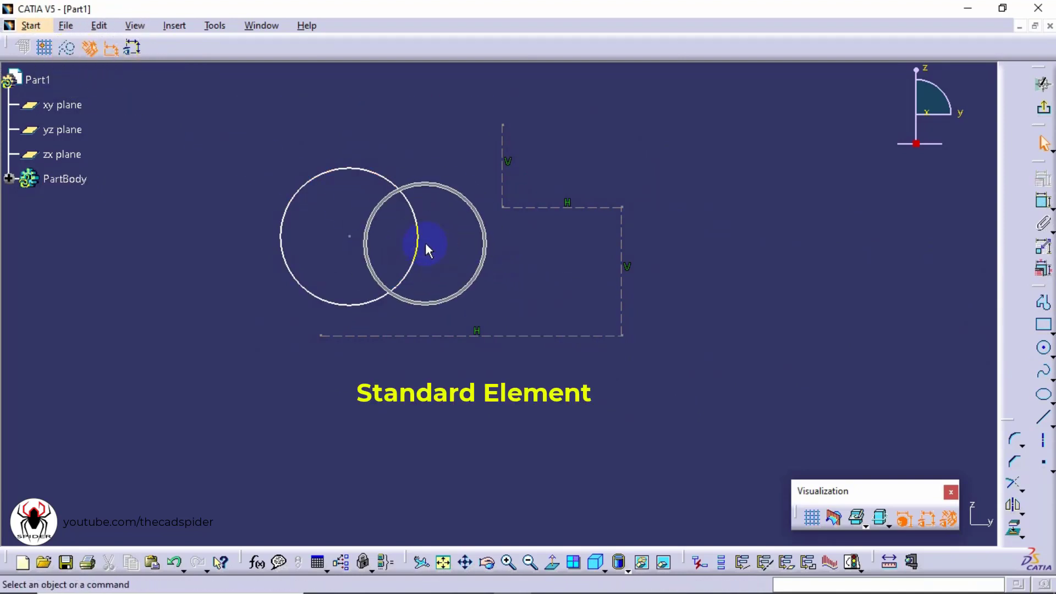
{"action": "left_click", "coordinate": [504, 144]}
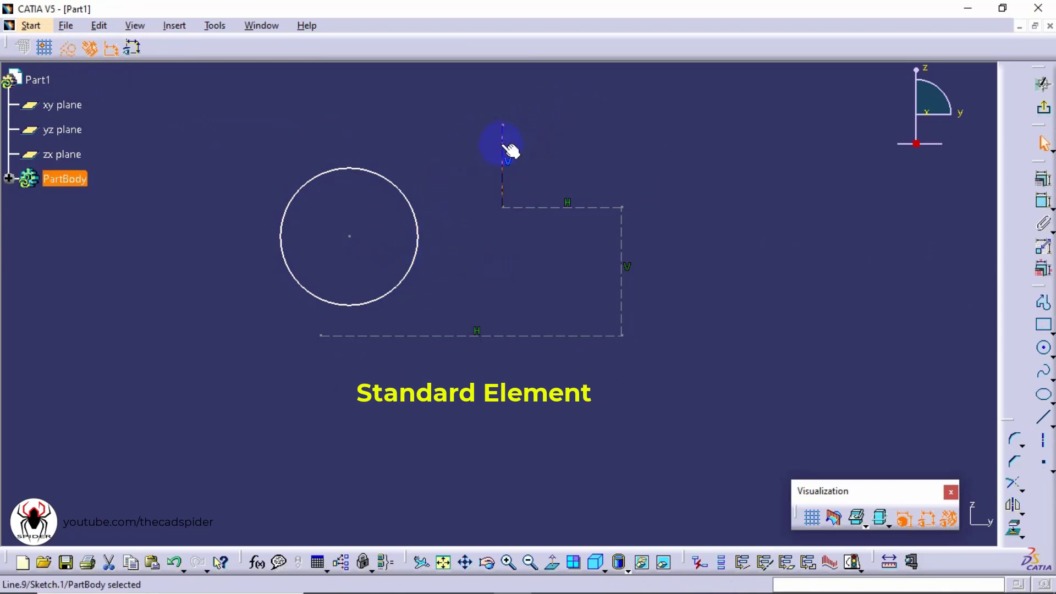
{"action": "left_click", "coordinate": [67, 48]}
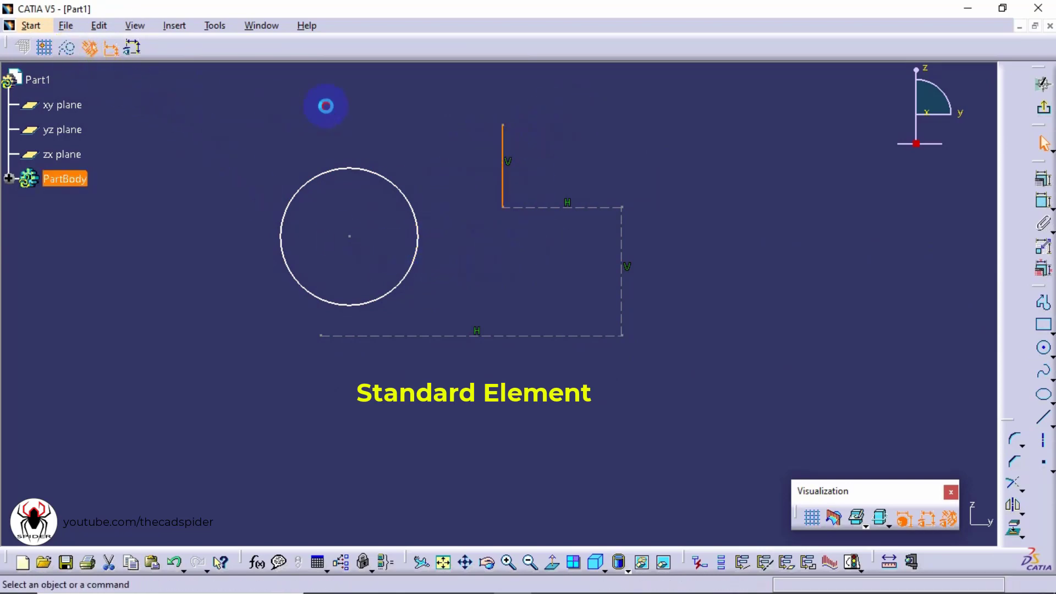
- Delete the circle and the entire four-line profile from the sketch
{"action": "left_click", "coordinate": [504, 193]}
{"action": "left_click_drag", "start_coordinate": [672, 91], "coordinate": [249, 342]}
{"action": "key", "text": "Delete"}
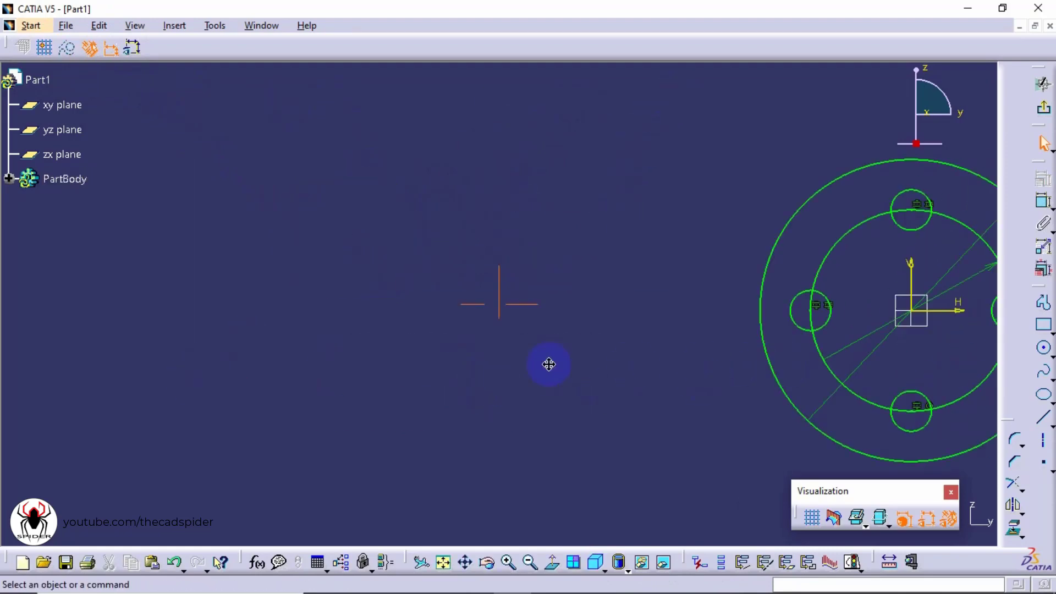
- Convert the 100 mm diameter circle through the four hole centres of the flange sketch into a construction element
{"action": "middle_click_drag", "start_coordinate": [549, 364], "coordinate": [117, 372]}
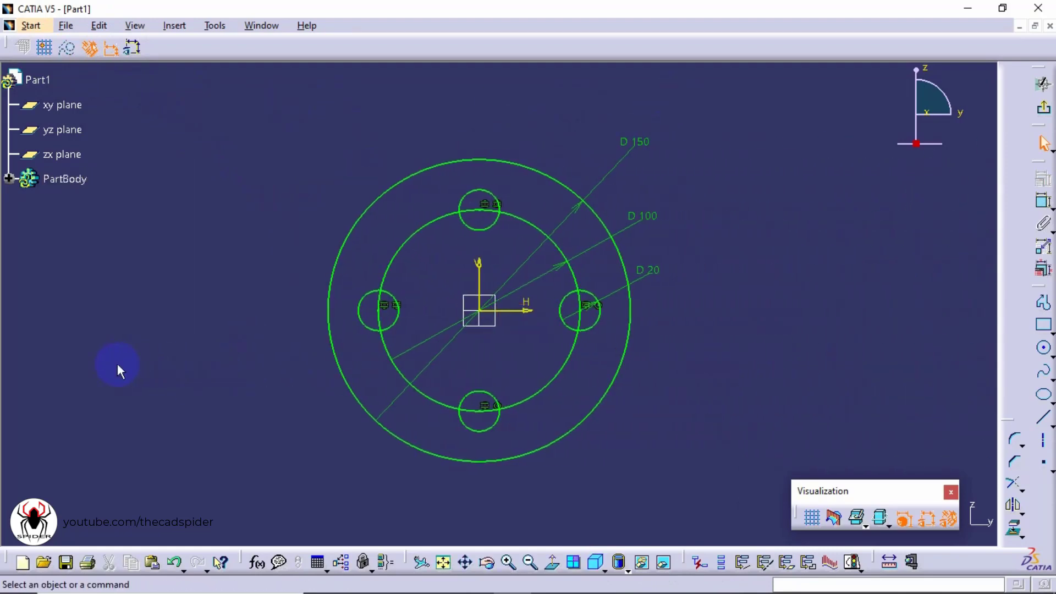
{"action": "left_click", "coordinate": [413, 246]}
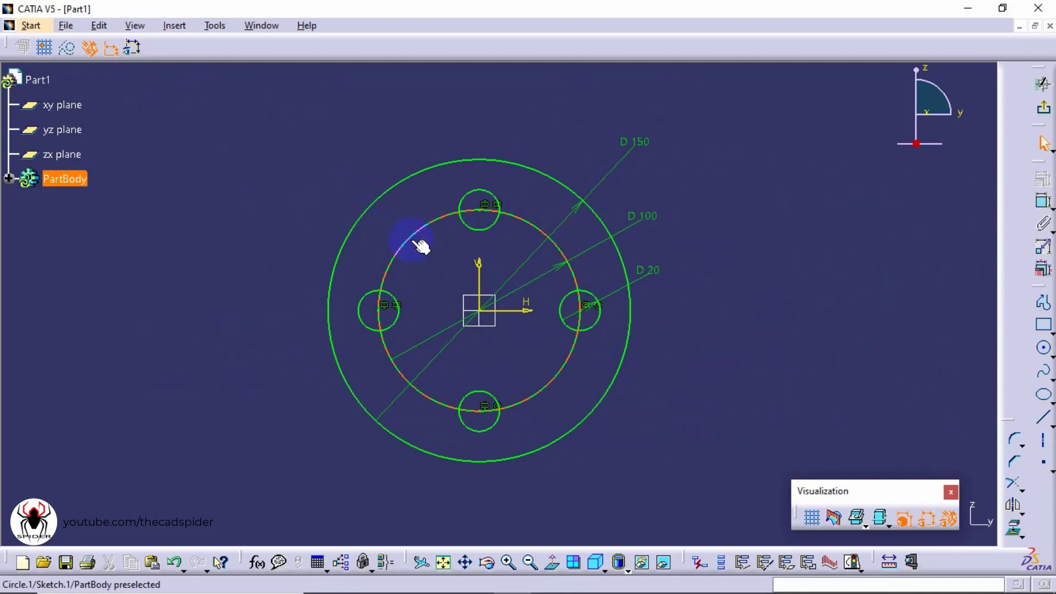
{"action": "left_click", "coordinate": [67, 50]}
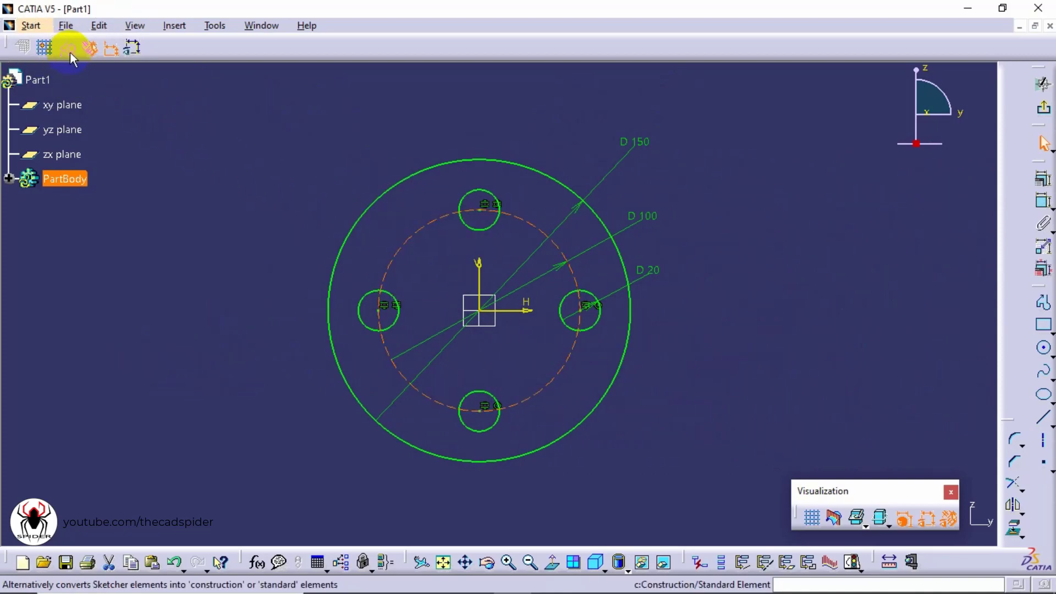
{"action": "left_click", "coordinate": [233, 180]}
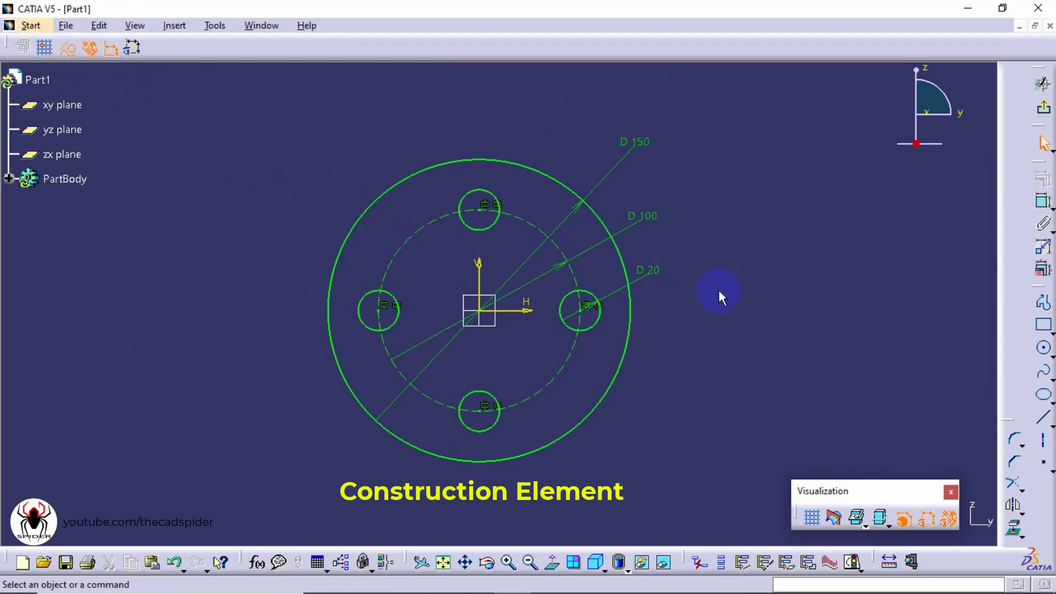
- Draw a horizontal and a vertical infinite construction line through the origin of the flange sketch
{"action": "left_click", "coordinate": [1051, 425]}
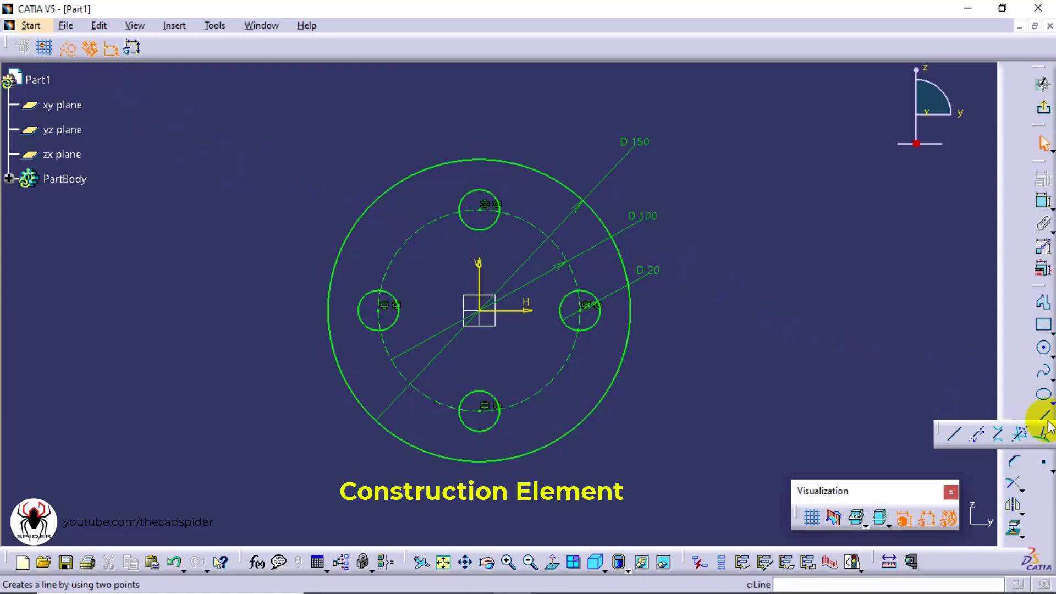
{"action": "left_click", "coordinate": [977, 437]}
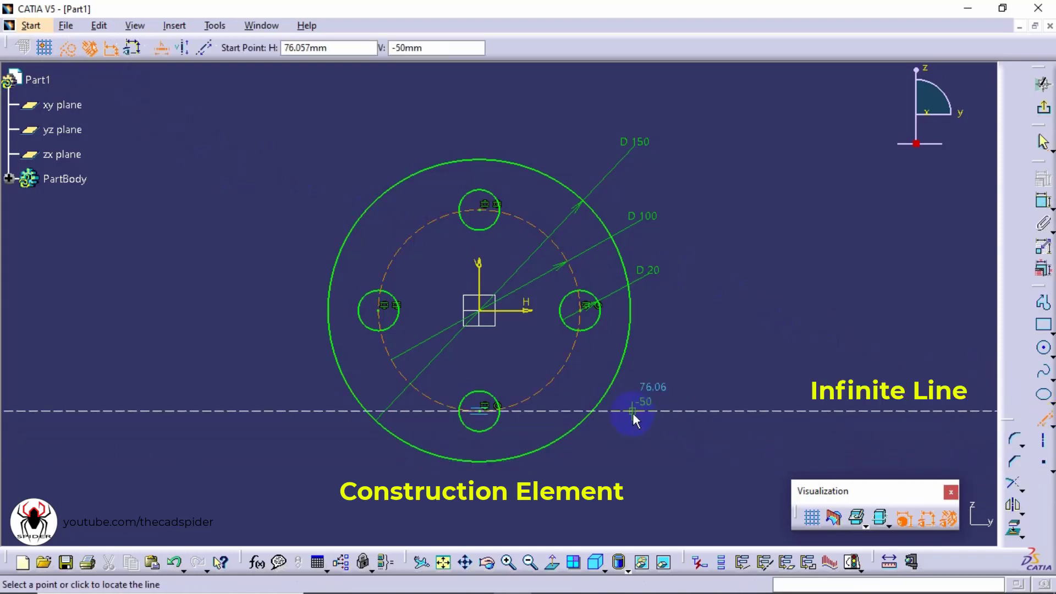
{"action": "left_click", "coordinate": [483, 310]}
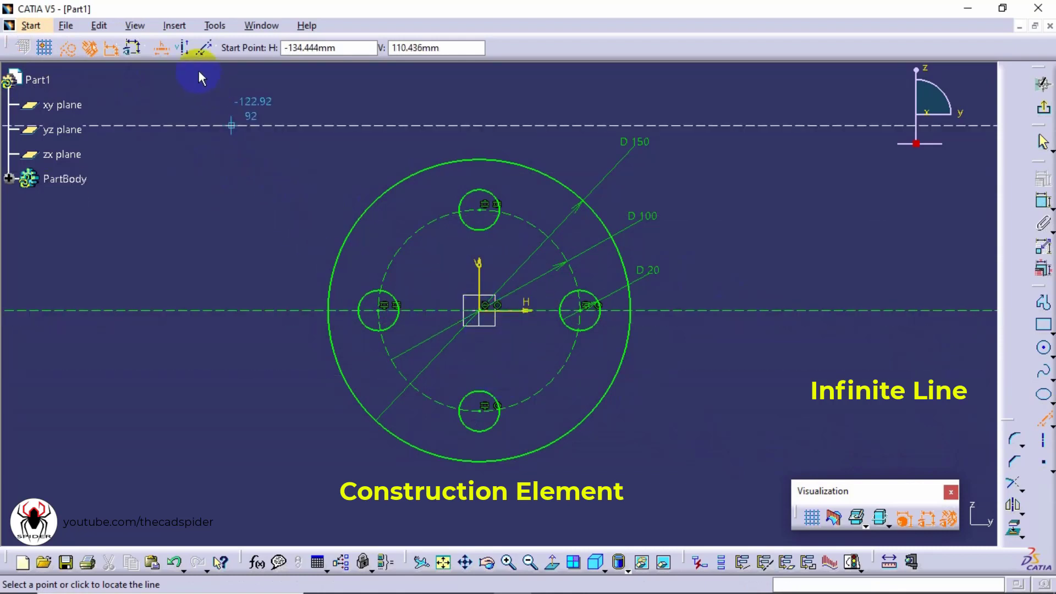
{"action": "left_click", "coordinate": [182, 47]}
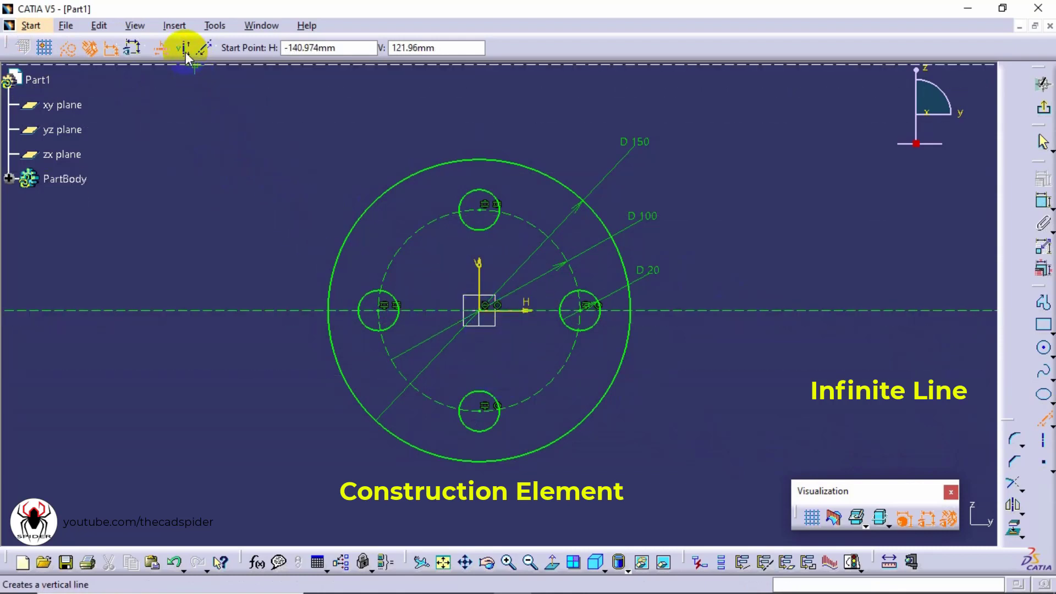
{"action": "left_click", "coordinate": [483, 310]}
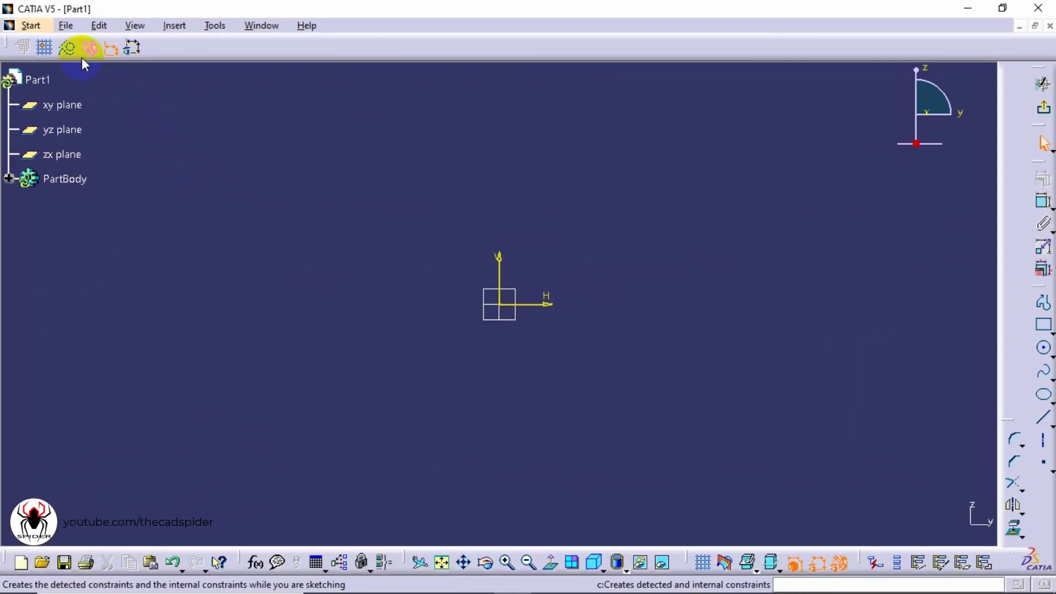
- Enable automatic geometrical constraints and draw a rectangle with its first corner on the sketch origin
{"action": "left_click", "coordinate": [88, 49]}
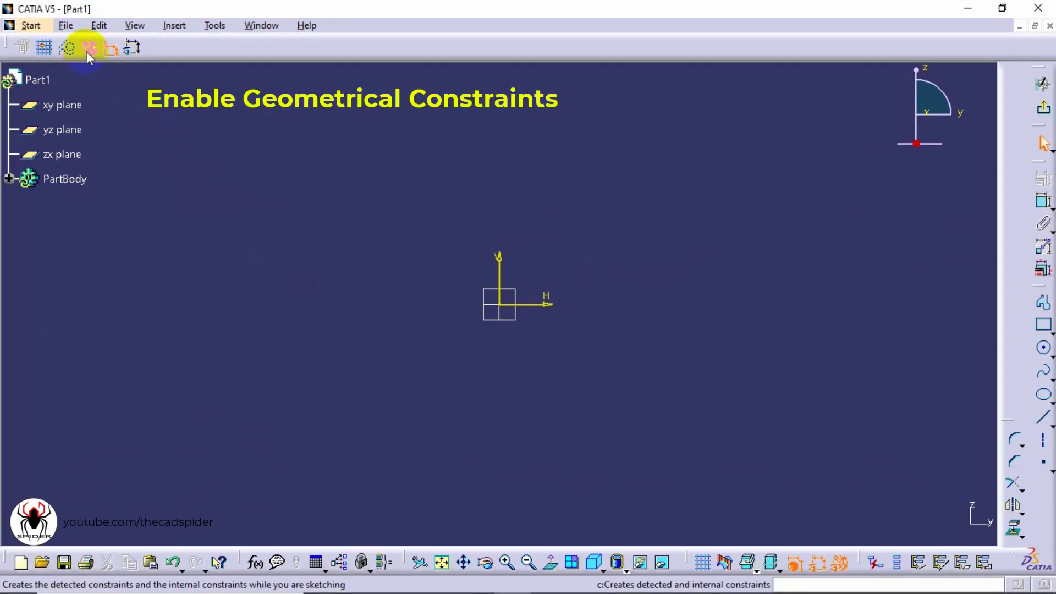
{"action": "left_click", "coordinate": [1041, 326]}
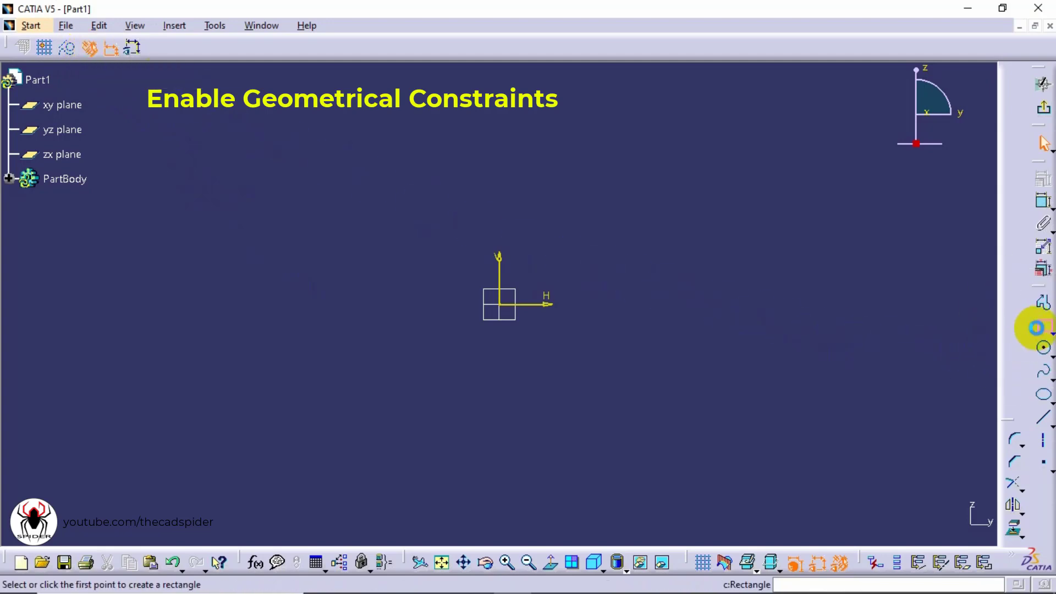
{"action": "left_click", "coordinate": [499, 304]}
{"action": "left_click", "coordinate": [697, 180]}
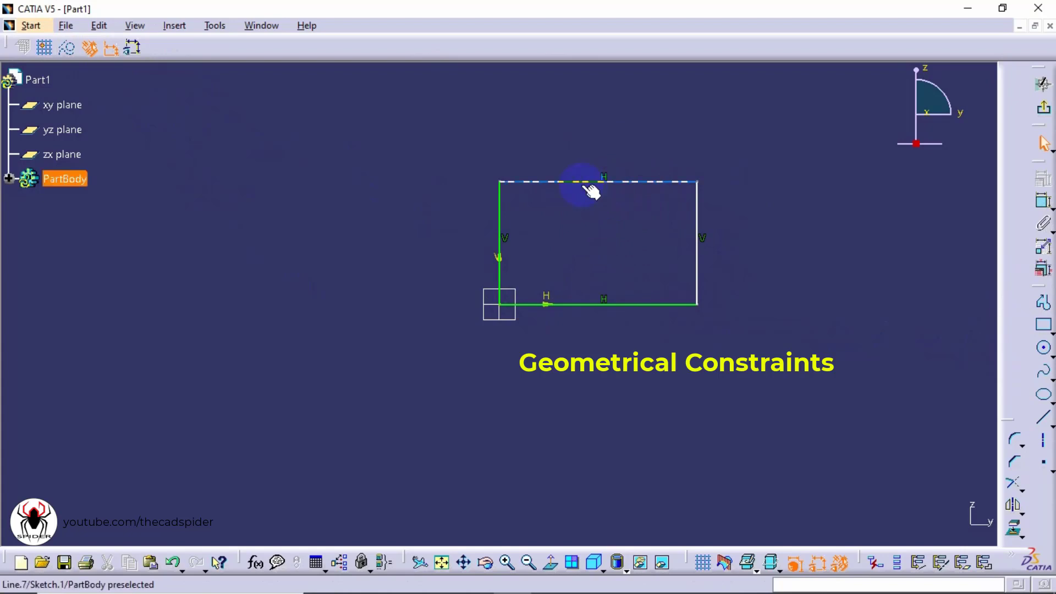
- Disable the automatic creation of geometrical constraints and make room beside the existing rectangle
{"action": "left_click", "coordinate": [92, 49]}
{"action": "left_click", "coordinate": [94, 47]}
{"action": "middle_click_drag", "start_coordinate": [611, 243], "coordinate": [392, 314]}
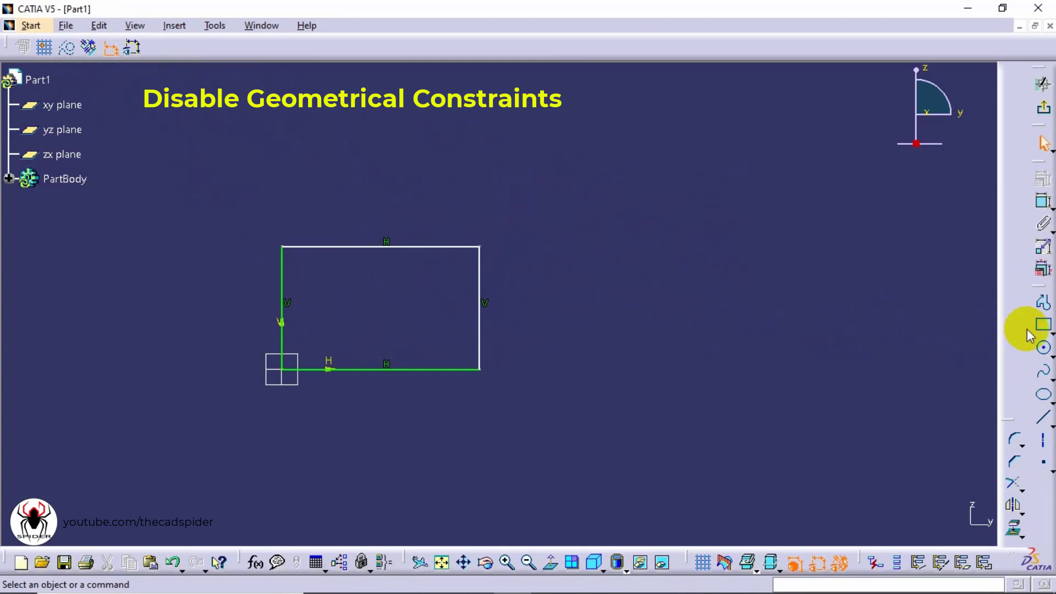
- Draw a second rectangle to the right of the constrained one, aligned with its bottom and top edges
{"action": "left_click", "coordinate": [1043, 325]}
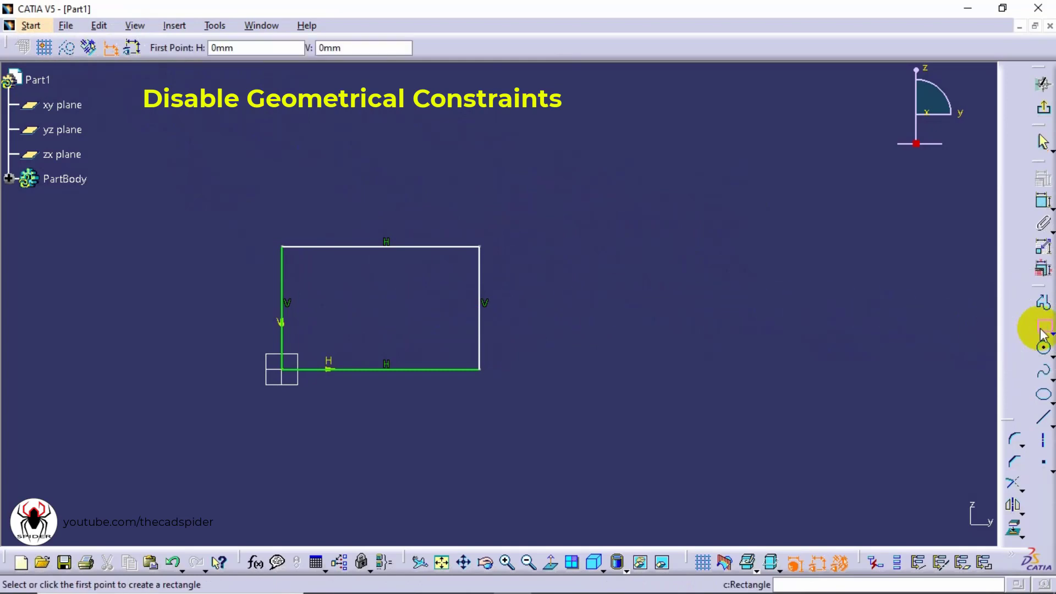
{"action": "left_click", "coordinate": [530, 369]}
{"action": "left_click", "coordinate": [757, 245]}
{"action": "left_click", "coordinate": [816, 281]}
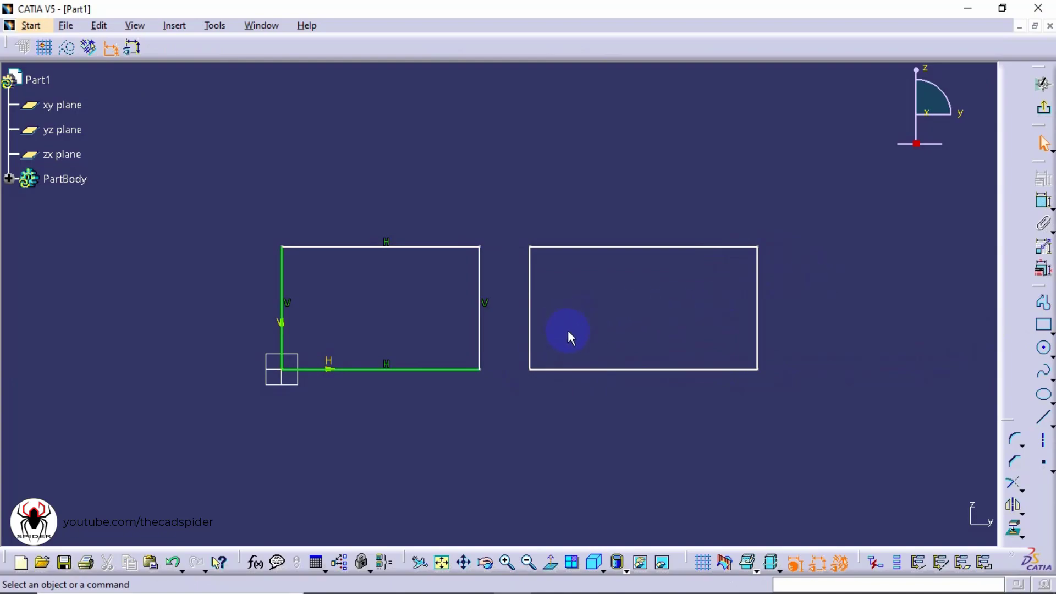
{"action": "mouse_move", "coordinate": [625, 370]}
{"action": "middle_mouse_down"}
{"action": "mouse_move", "coordinate": [484, 448]}
{"action": "mouse_move", "coordinate": [498, 401]}
{"action": "middle_mouse_up"}
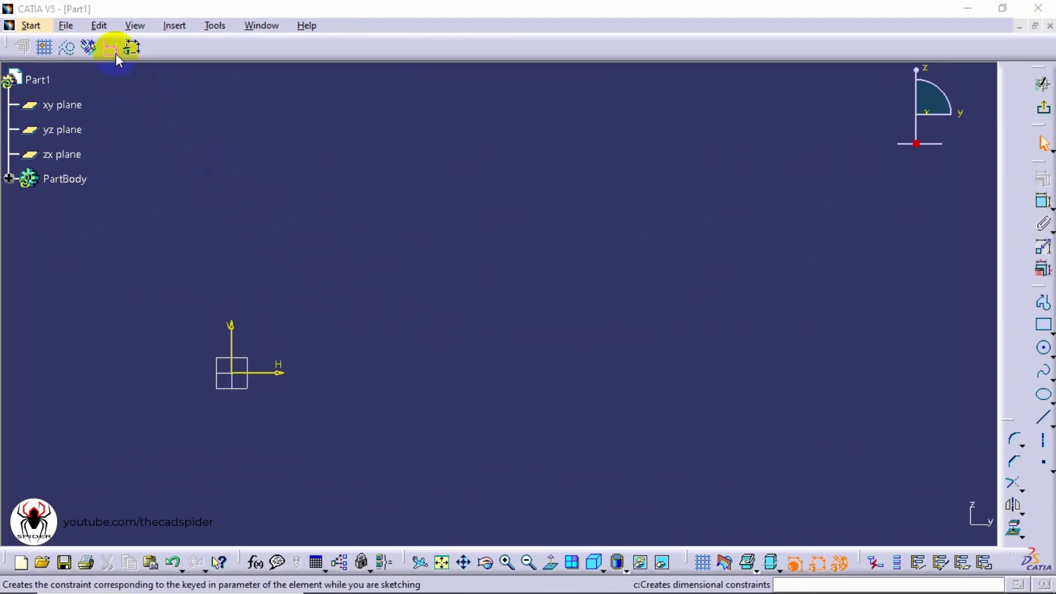
- Enable dimensional constraints and draw a rectangle 100 mm wide and 50 mm high with its first corner on the sketch origin
{"action": "left_click", "coordinate": [111, 49]}
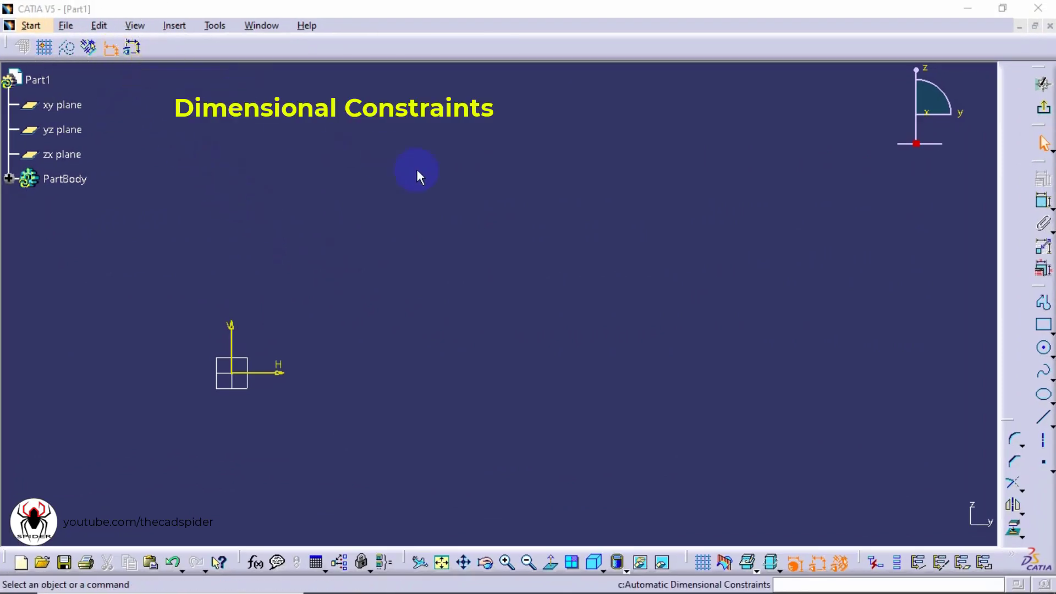
{"action": "left_click", "coordinate": [1043, 330]}
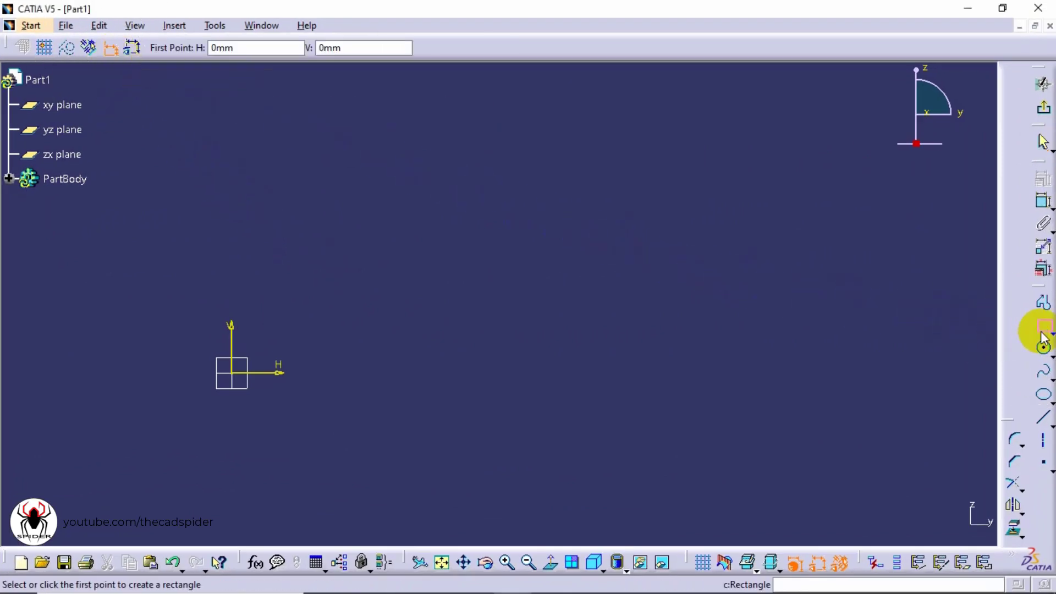
{"action": "left_click", "coordinate": [234, 376]}
{"action": "key", "text": "Tab"}
{"action": "key", "text": "Tab"}
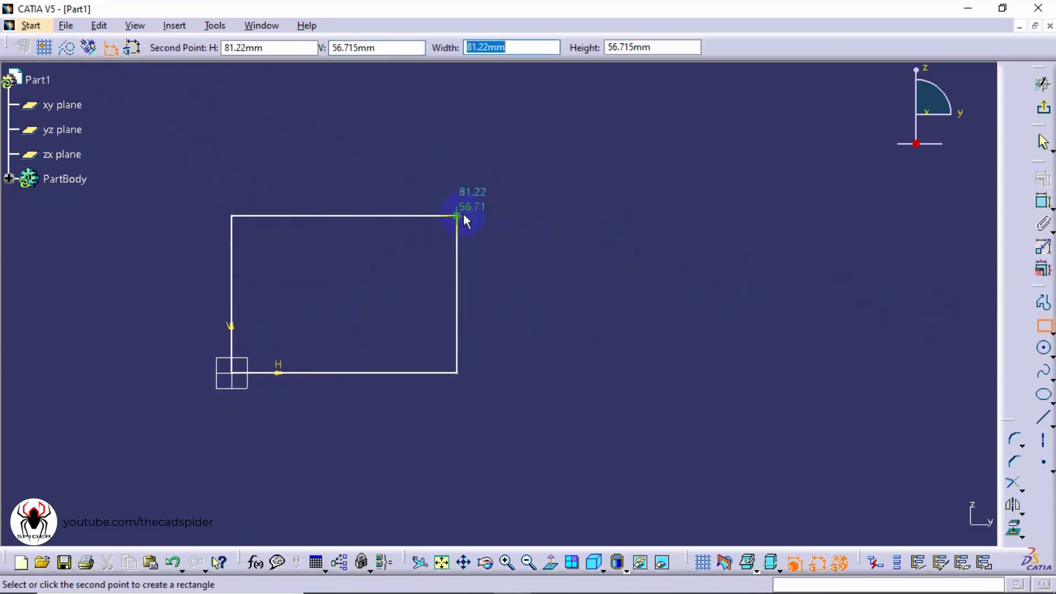
{"action": "type", "text": "100"}
{"action": "key", "text": "Tab"}
{"action": "type", "text": "5"}
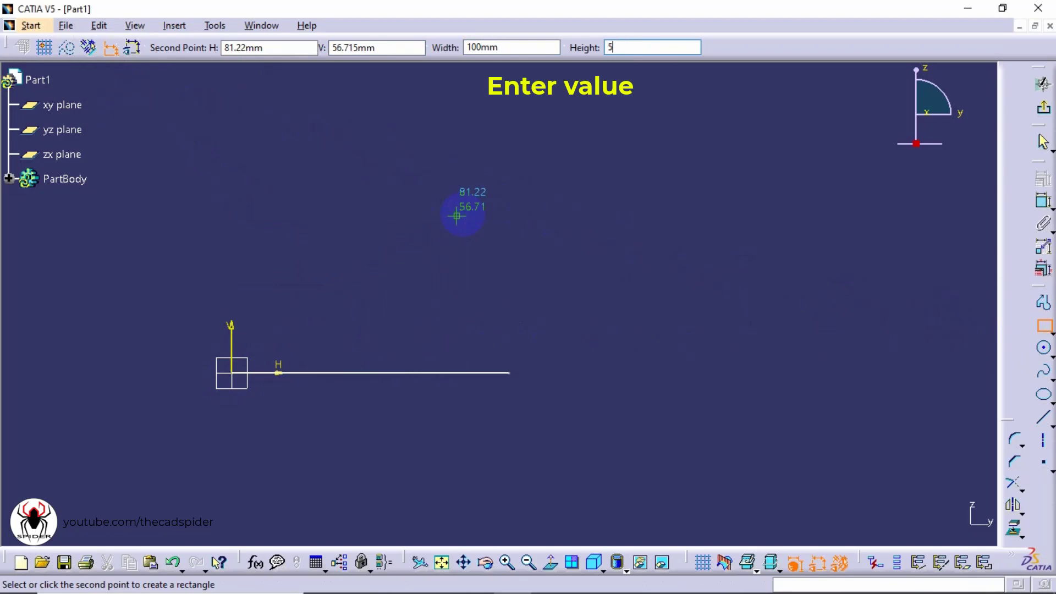
{"action": "type", "text": "0"}
{"action": "key", "text": "Return"}
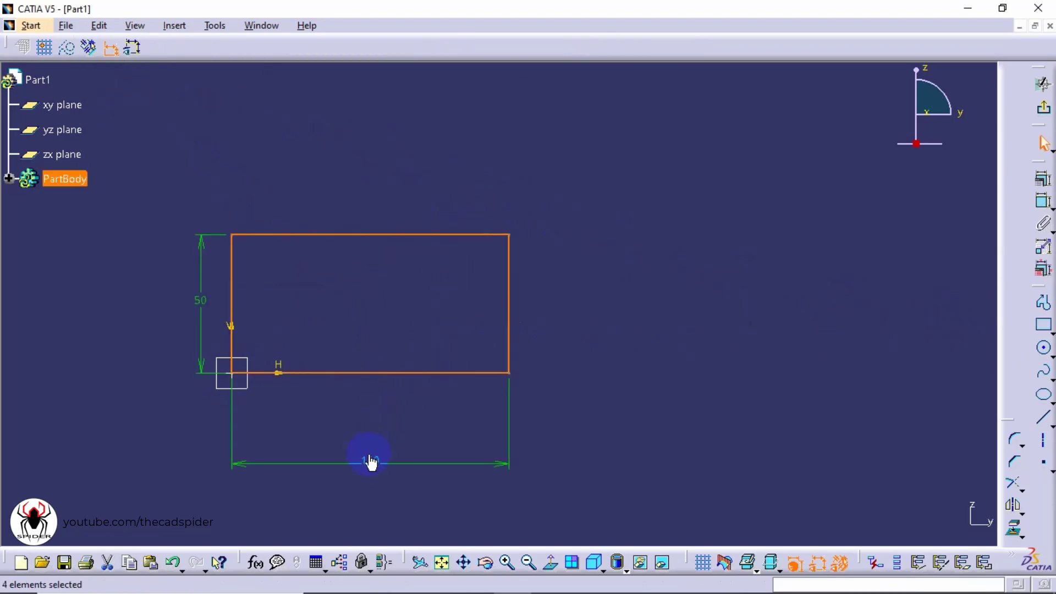
{"action": "left_click", "coordinate": [205, 317]}
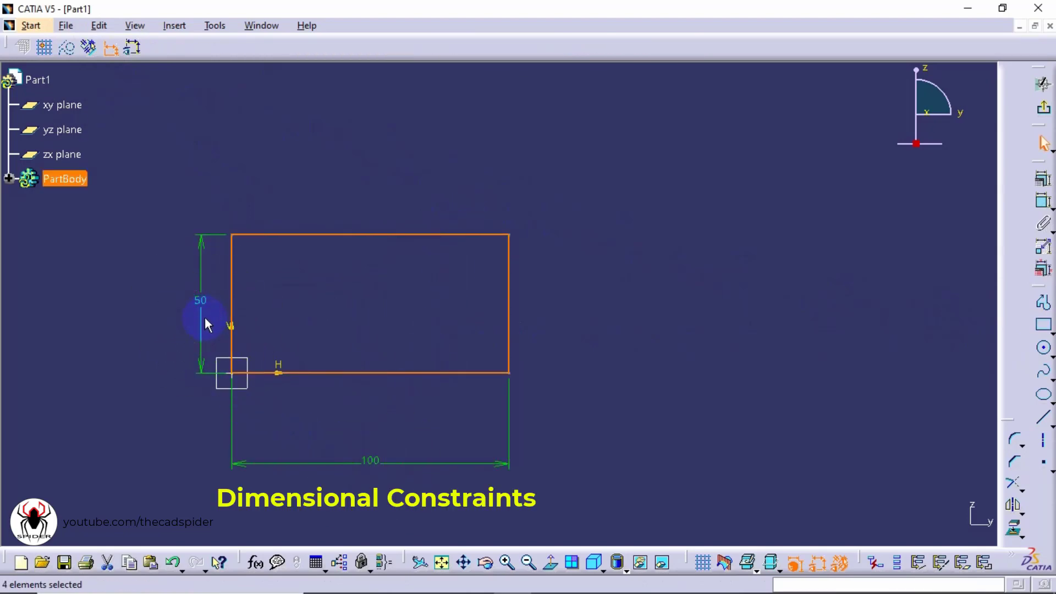
- Disable dimensional constraints and draw a second rectangle, 100 mm wide and 50 mm high, to the right of the dimensioned one
{"action": "left_click", "coordinate": [112, 48]}
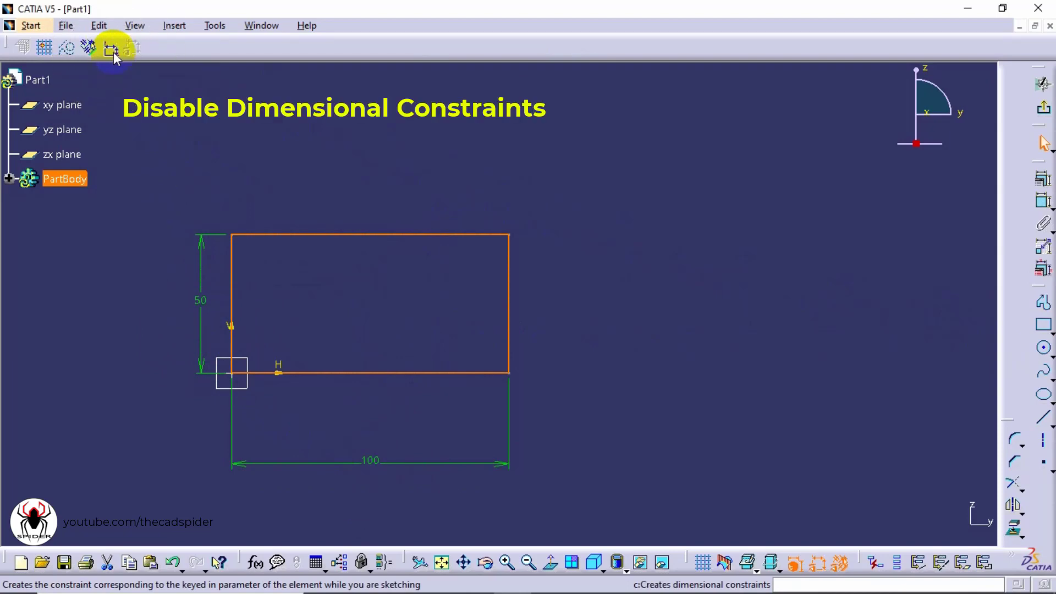
{"action": "left_click", "coordinate": [1043, 325]}
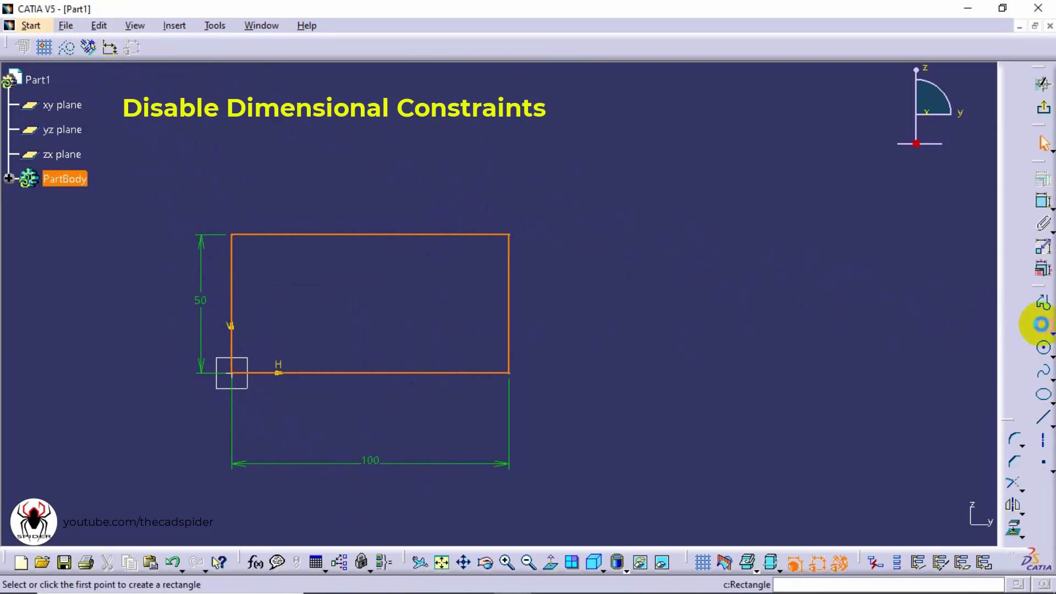
{"action": "left_click", "coordinate": [581, 372]}
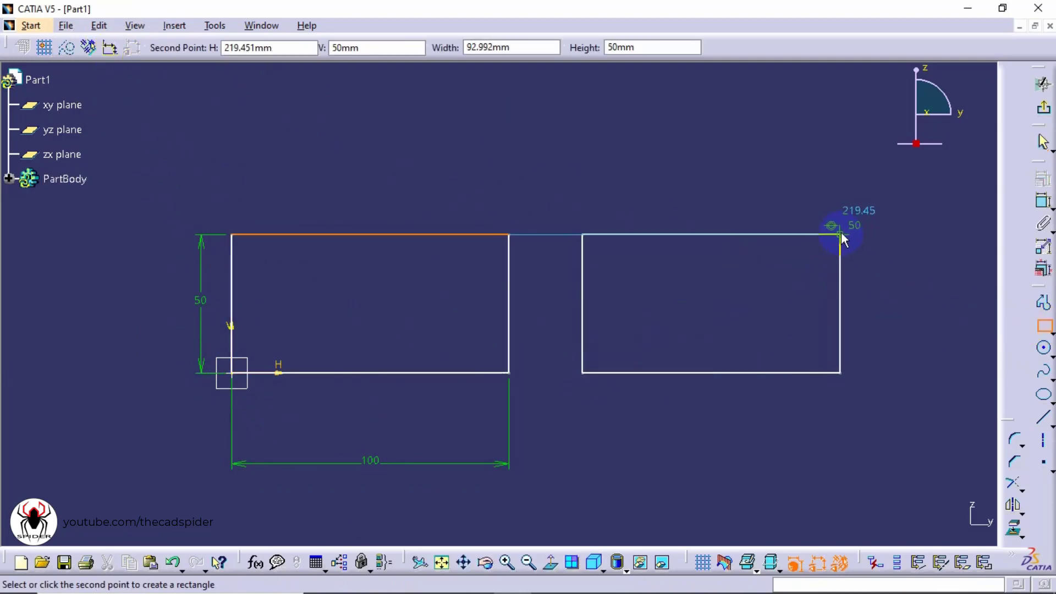
{"action": "key", "text": "Tab"}
{"action": "type", "text": "100"}
{"action": "key", "text": "Tab"}
{"action": "type", "text": "50"}
{"action": "key", "text": "Return"}
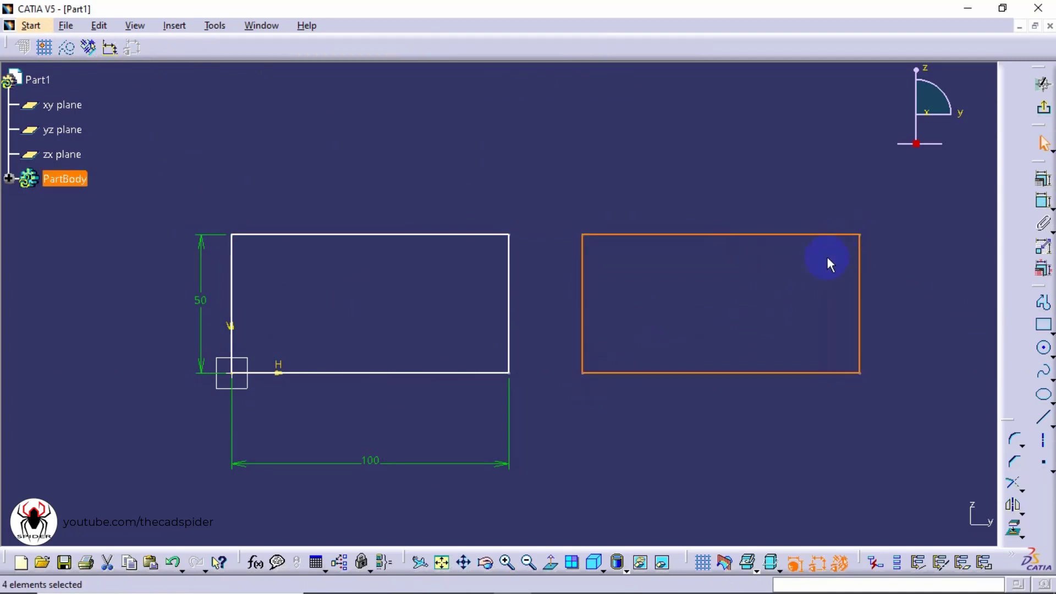
{"action": "left_click", "coordinate": [825, 272]}
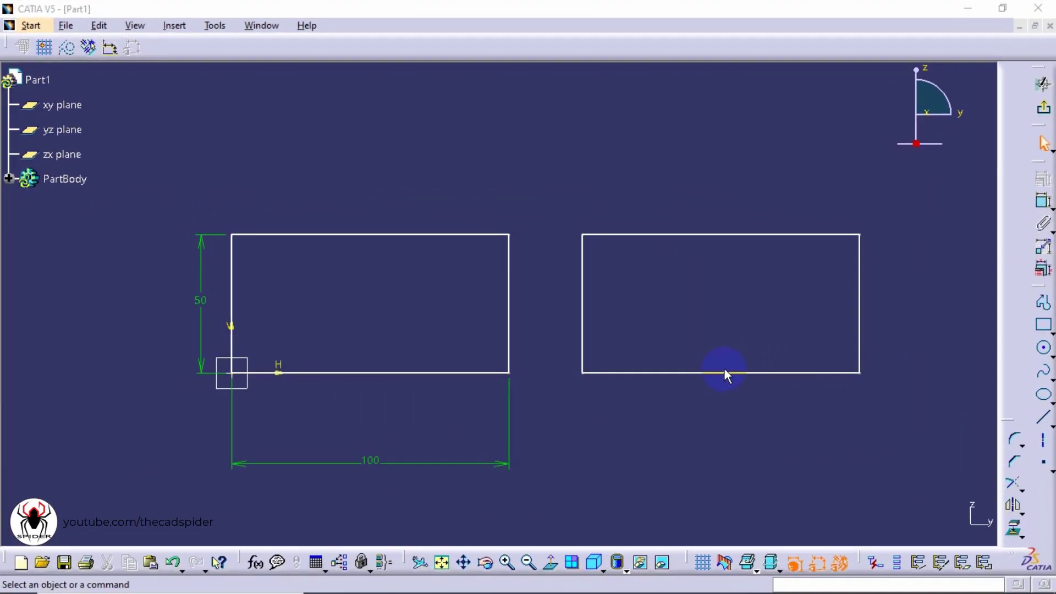
- Enable dimensional and automatic dimensional constraints and draw a third rectangle about 104 by 50 mm to the right of the second
{"action": "left_click", "coordinate": [113, 48]}
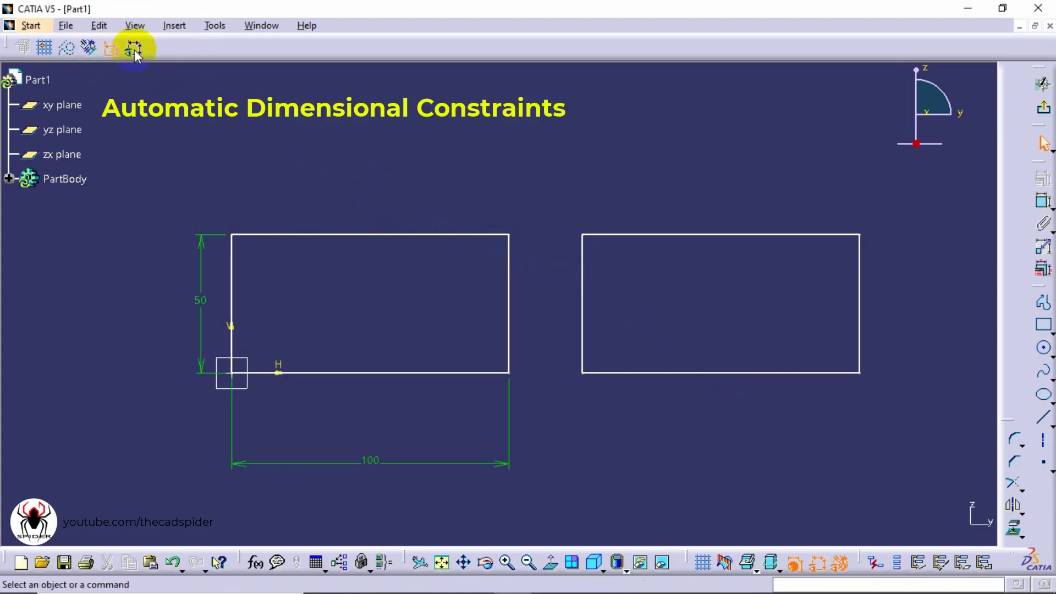
{"action": "left_click", "coordinate": [134, 50]}
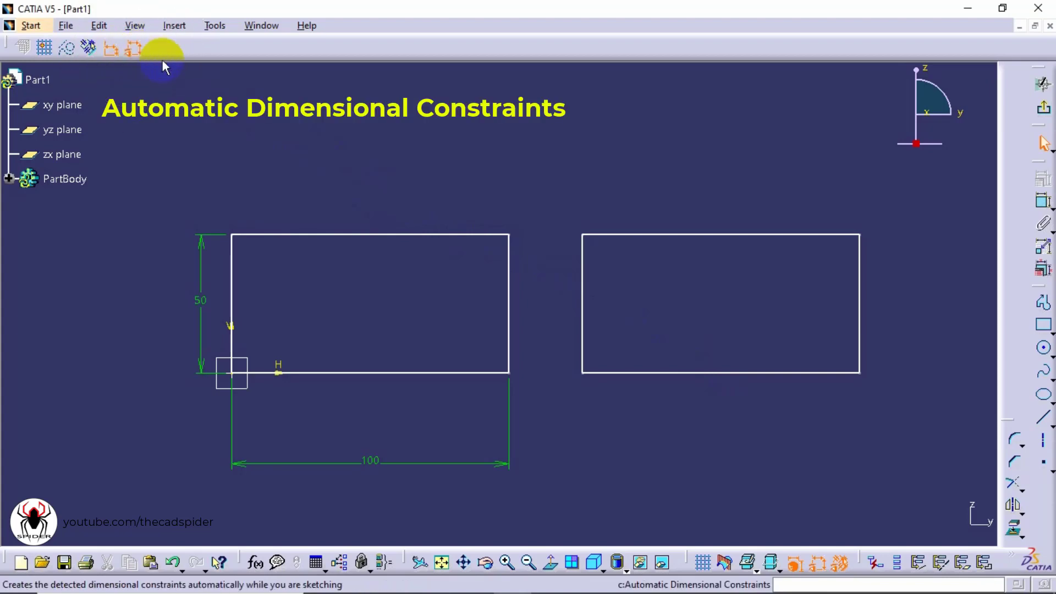
{"action": "middle_click_drag", "start_coordinate": [818, 420], "coordinate": [429, 446]}
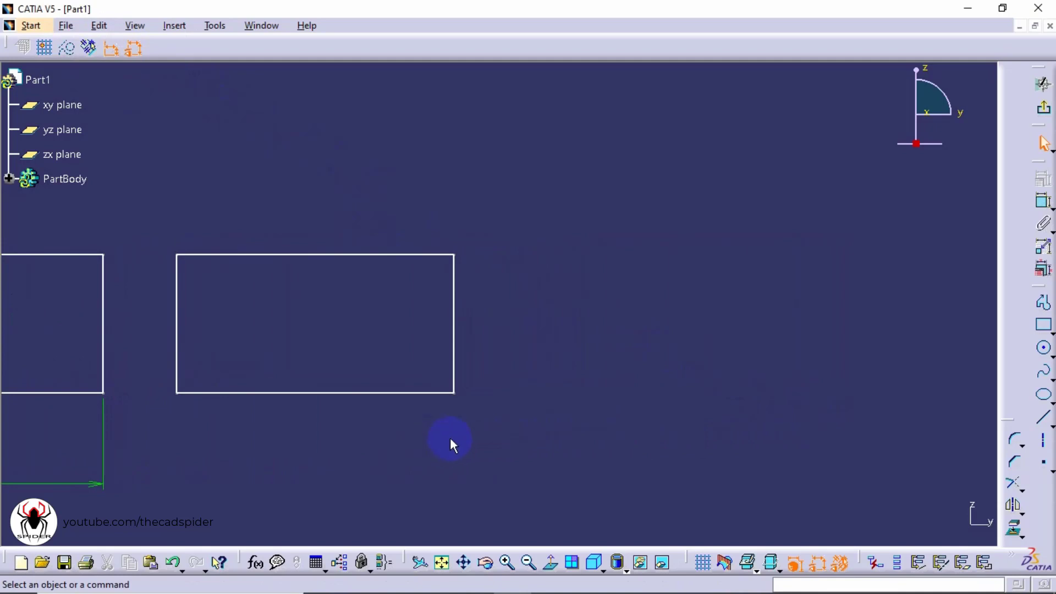
{"action": "left_click", "coordinate": [1042, 325]}
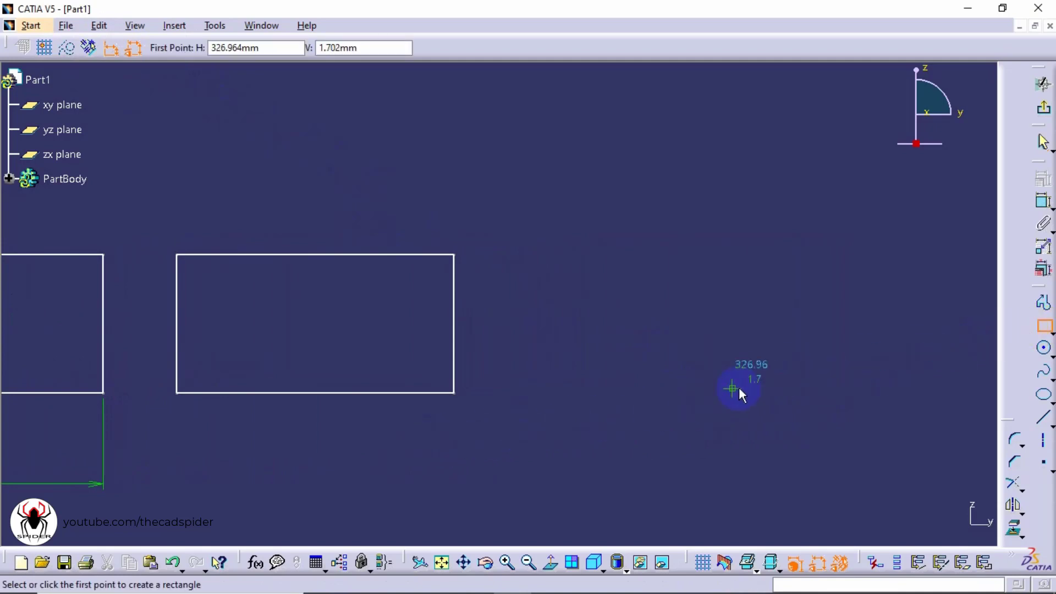
{"action": "left_click", "coordinate": [535, 393]}
{"action": "left_click", "coordinate": [823, 254]}
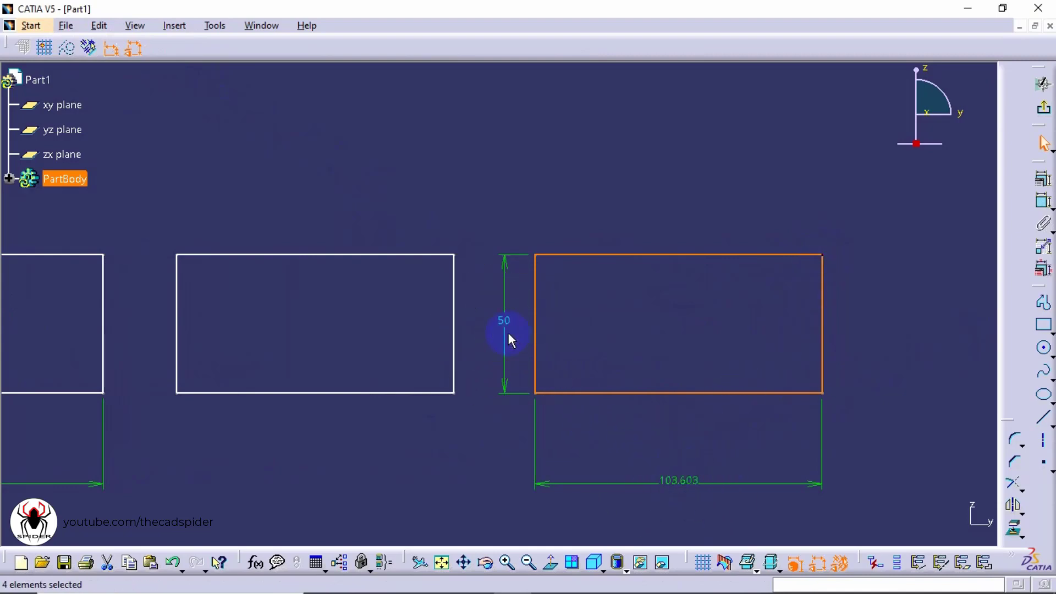
{"action": "mouse_move", "coordinate": [684, 146]}
{"action": "middle_mouse_down"}
{"action": "mouse_move", "coordinate": [681, 194]}
{"action": "mouse_move", "coordinate": [761, 199]}
{"action": "middle_mouse_up"}
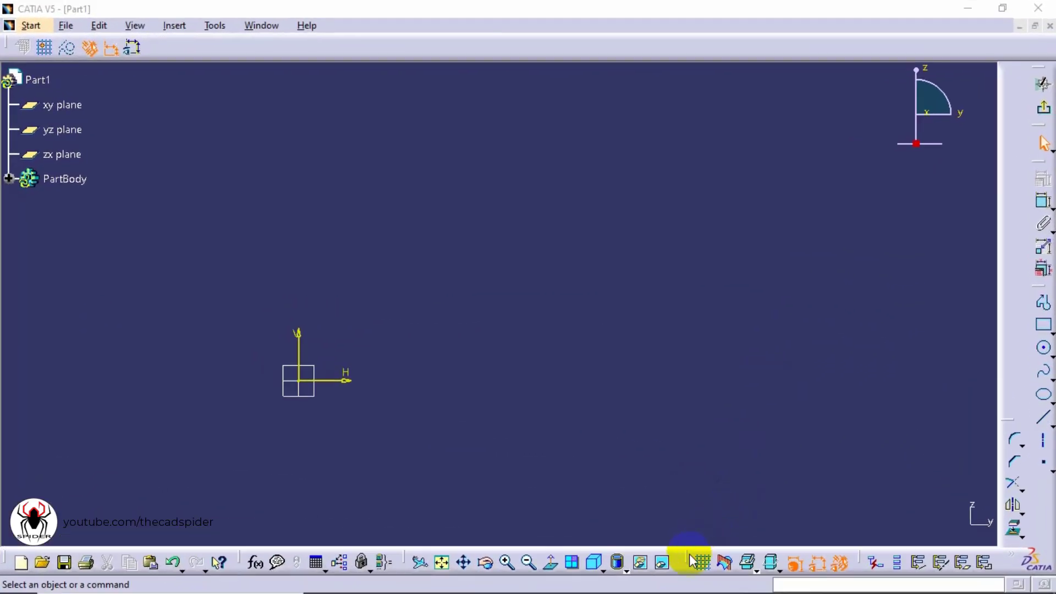
- Undock the Visualization tools and draw a rectangle 100 mm wide and 50 mm high from the sketch origin
{"action": "left_click_drag", "start_coordinate": [692, 561], "coordinate": [714, 503]}
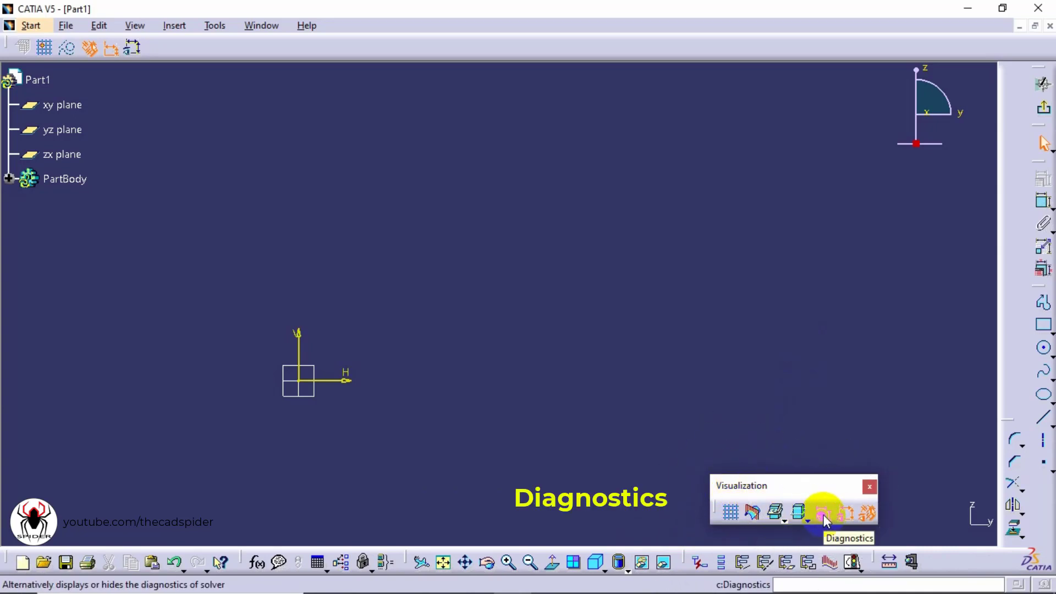
{"action": "left_click", "coordinate": [1043, 329]}
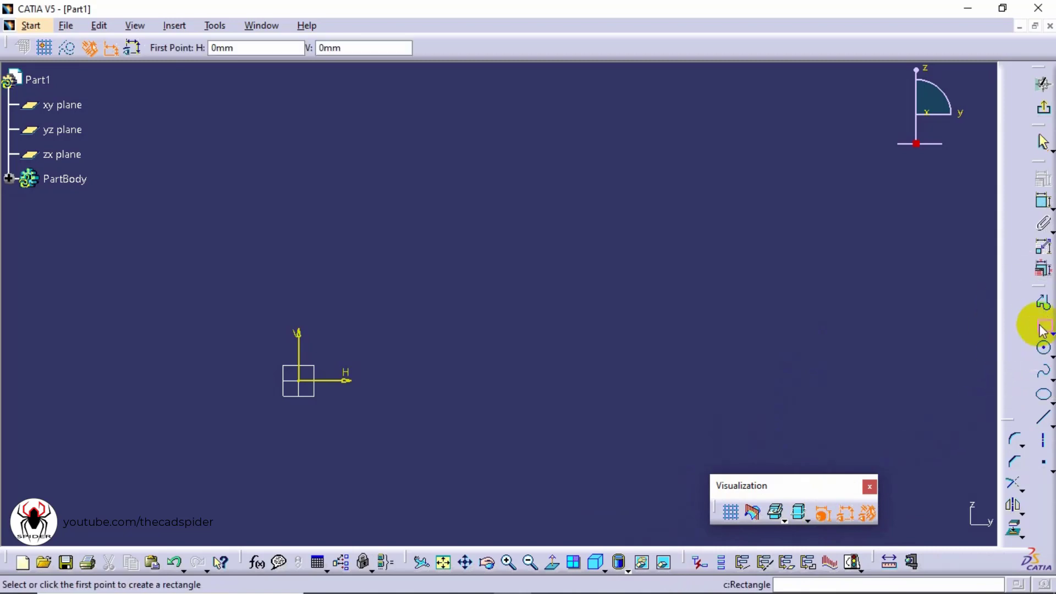
{"action": "left_click", "coordinate": [298, 380]}
{"action": "key", "text": "Tab"}
{"action": "type", "text": "100"}
{"action": "key", "text": "Tab"}
{"action": "type", "text": "50"}
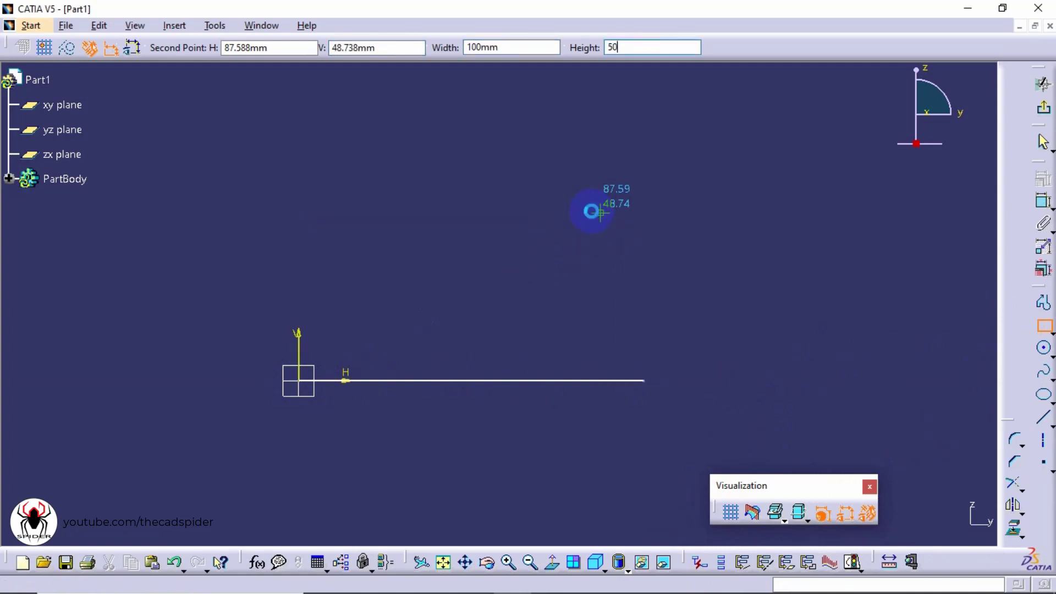
{"action": "key", "text": "Return"}
{"action": "left_click", "coordinate": [586, 252]}
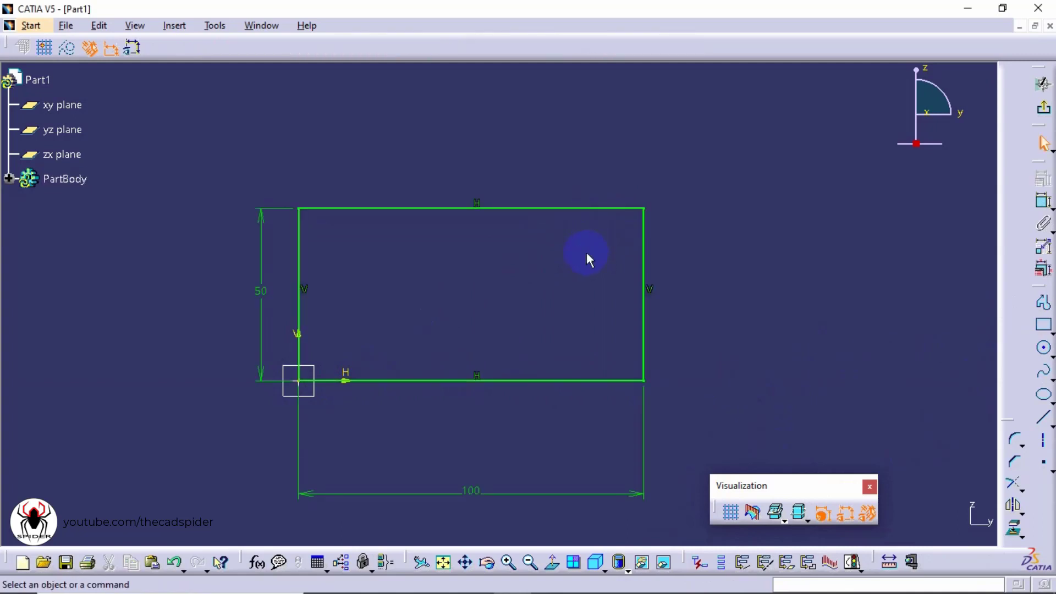
- Move the rectangle's 100 mm width dimension closer to its bottom edge
{"action": "left_click_drag", "start_coordinate": [515, 501], "coordinate": [469, 429]}
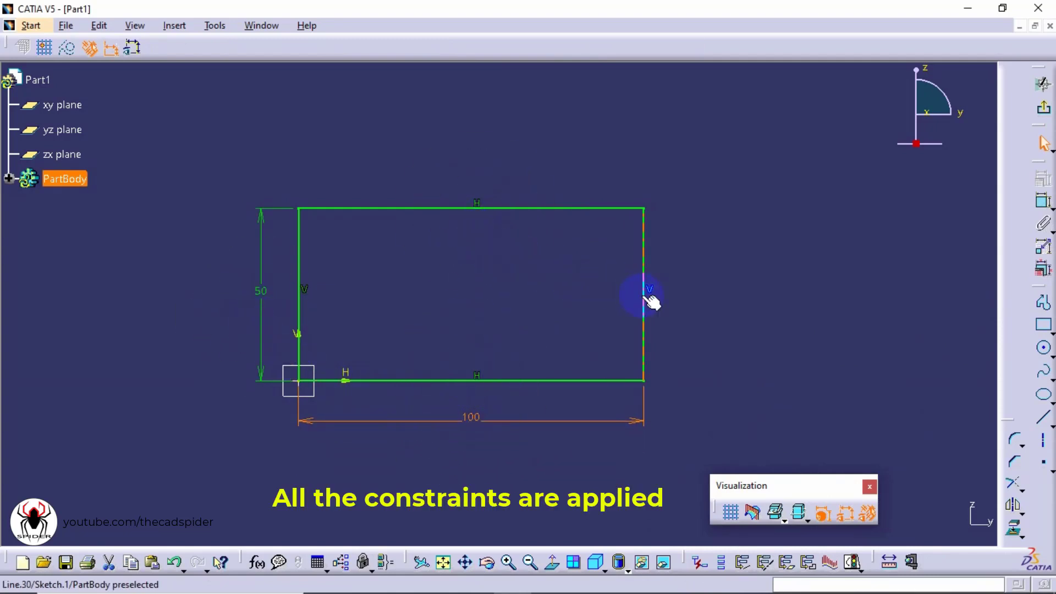
{"action": "left_click", "coordinate": [311, 299]}
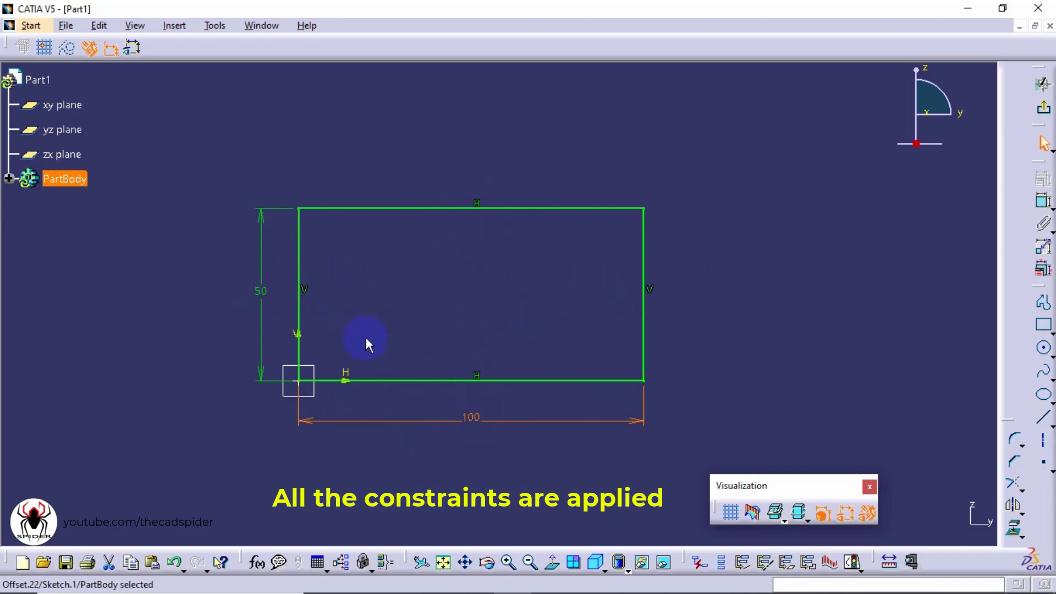
{"action": "left_click", "coordinate": [456, 474]}
{"action": "left_click", "coordinate": [482, 430]}
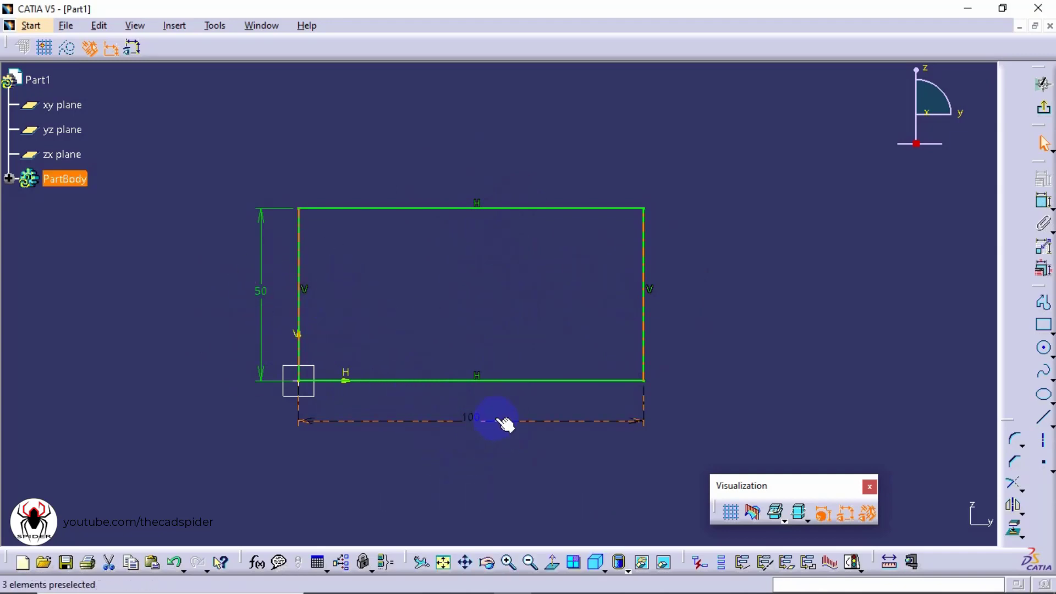
- Delete the rectangle's width dimension and move its free right side inward to a width of about 84 mm
{"action": "right_click", "coordinate": [496, 424]}
{"action": "left_click", "coordinate": [529, 380]}
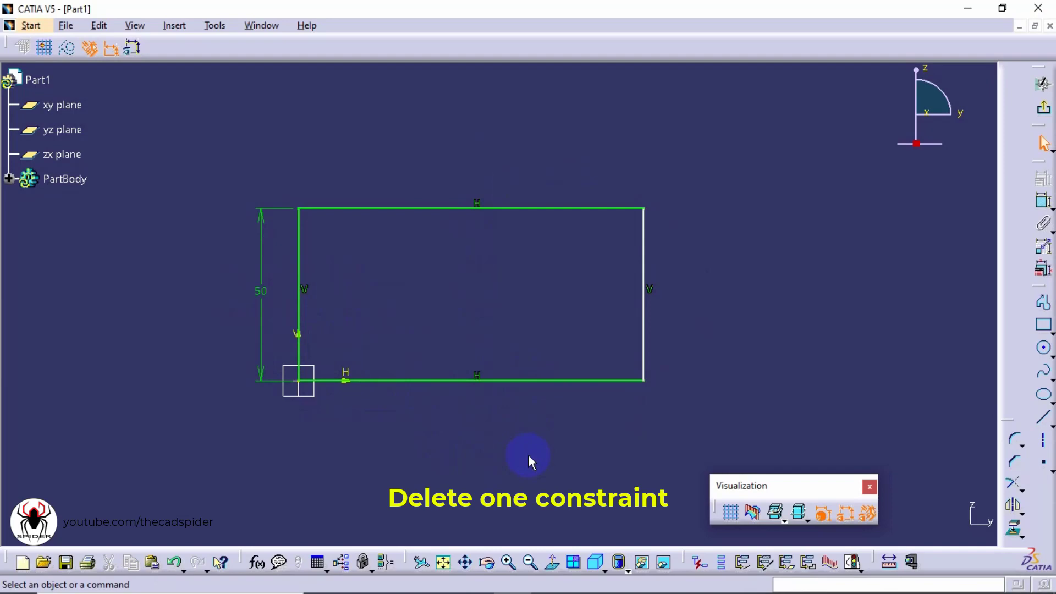
{"action": "left_click_drag", "start_coordinate": [645, 321], "coordinate": [589, 313]}
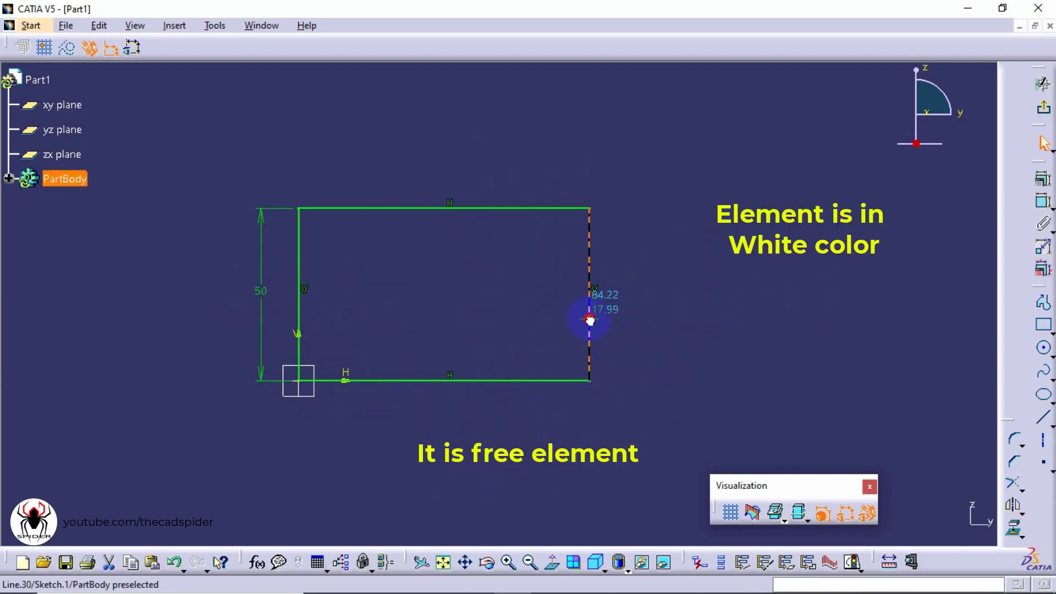
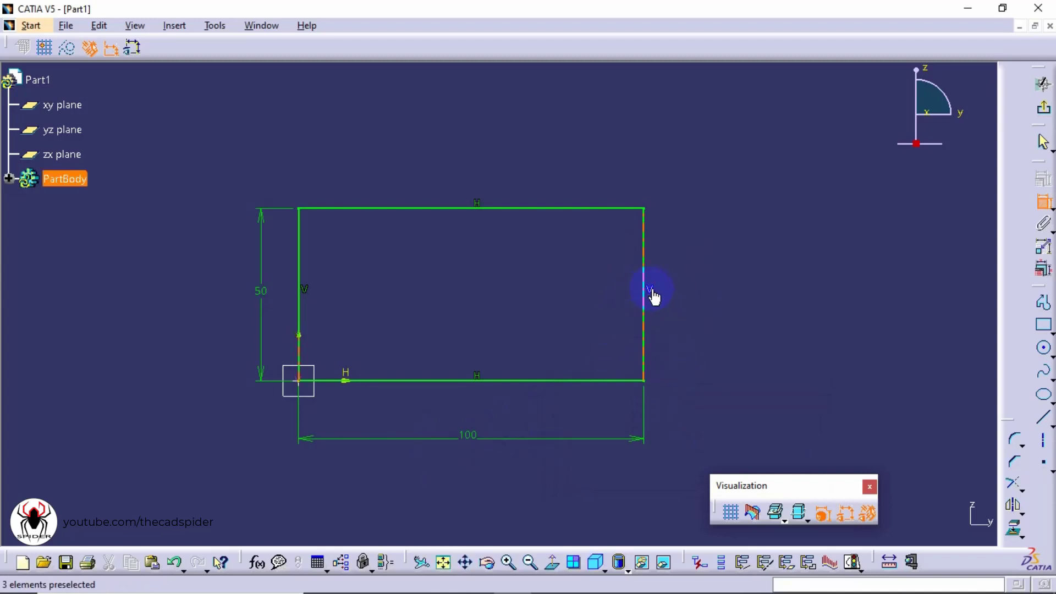
- Delete the right side's vertical constraint and move its upper corner inward to form a slanted side about 61 mm long
{"action": "right_click", "coordinate": [650, 288]}
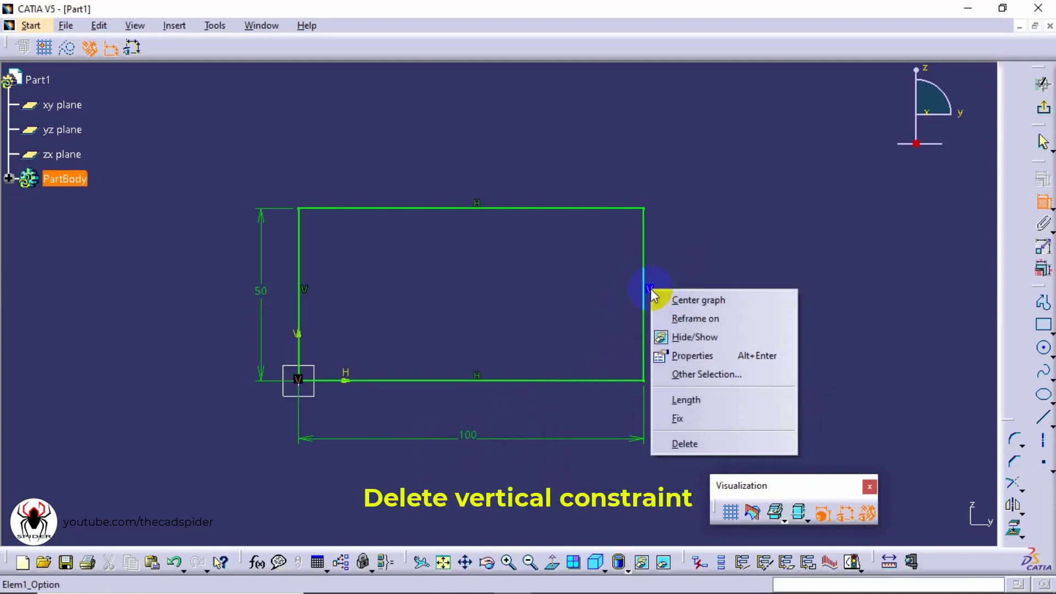
{"action": "left_click", "coordinate": [685, 443]}
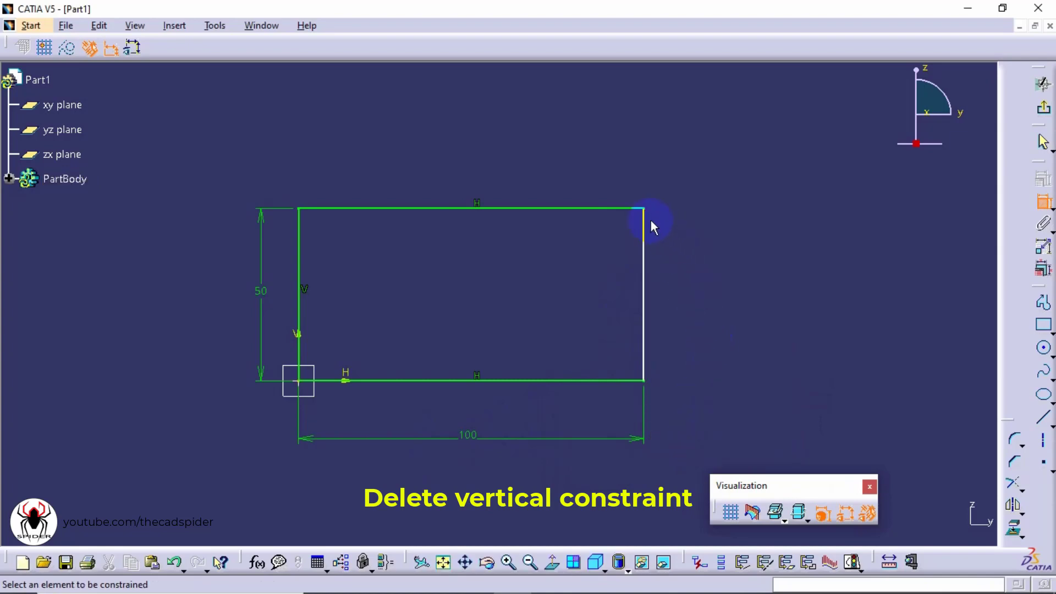
{"action": "left_click_drag", "start_coordinate": [647, 212], "coordinate": [525, 226]}
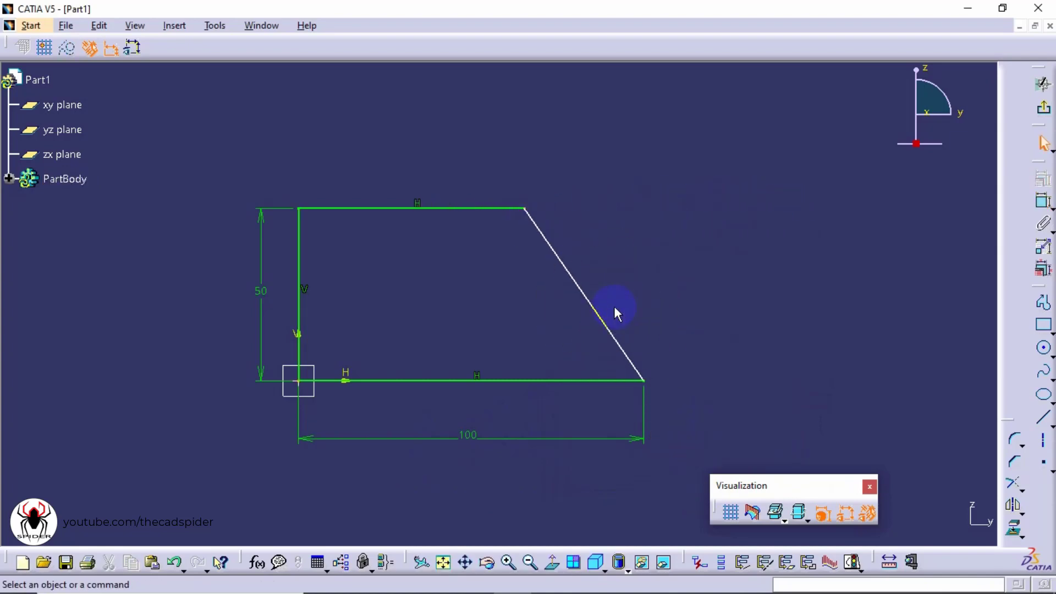
- Apply a vertical constraint to the slanted right side to restore the rectangular shape
{"action": "left_click", "coordinate": [1042, 202]}
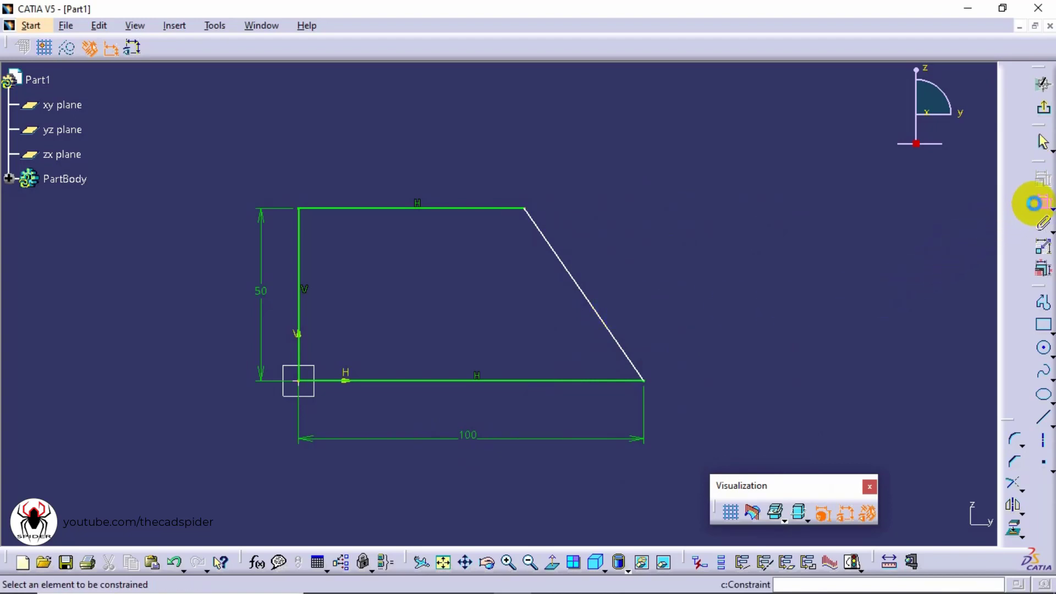
{"action": "left_click", "coordinate": [593, 317]}
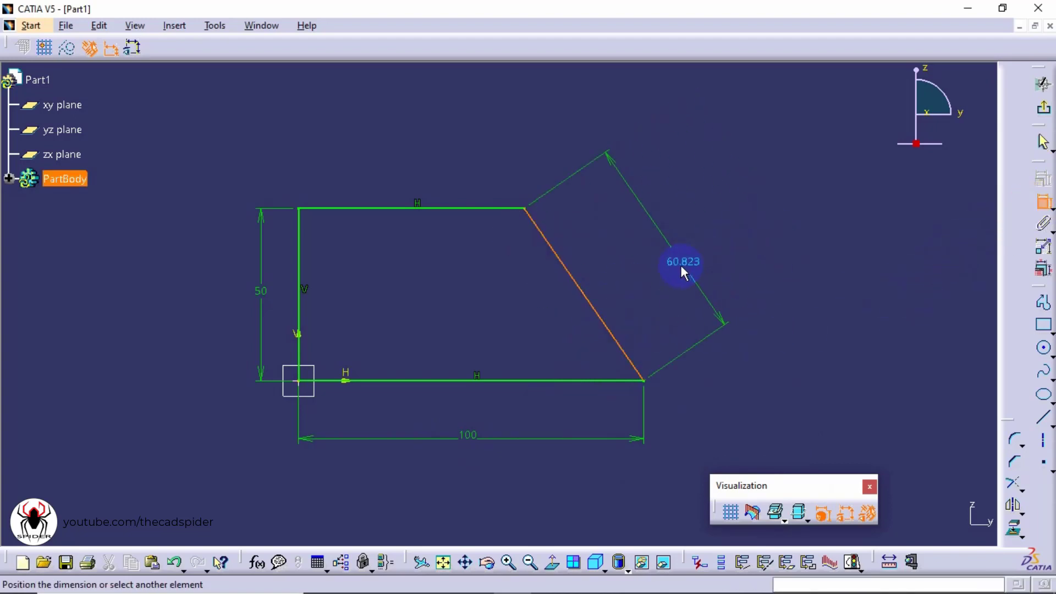
{"action": "right_click", "coordinate": [652, 279]}
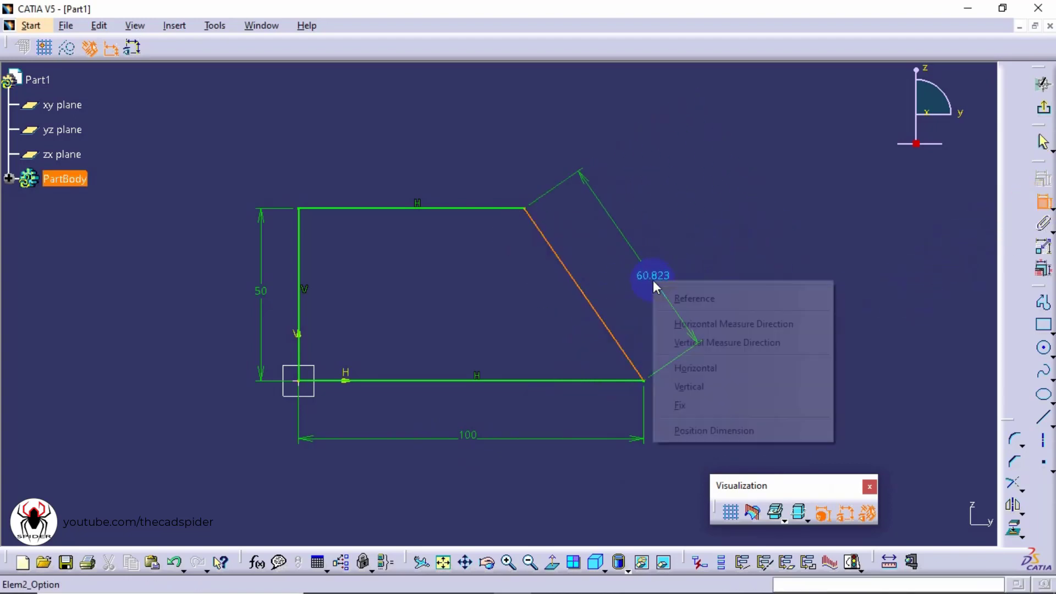
{"action": "left_click", "coordinate": [698, 385]}
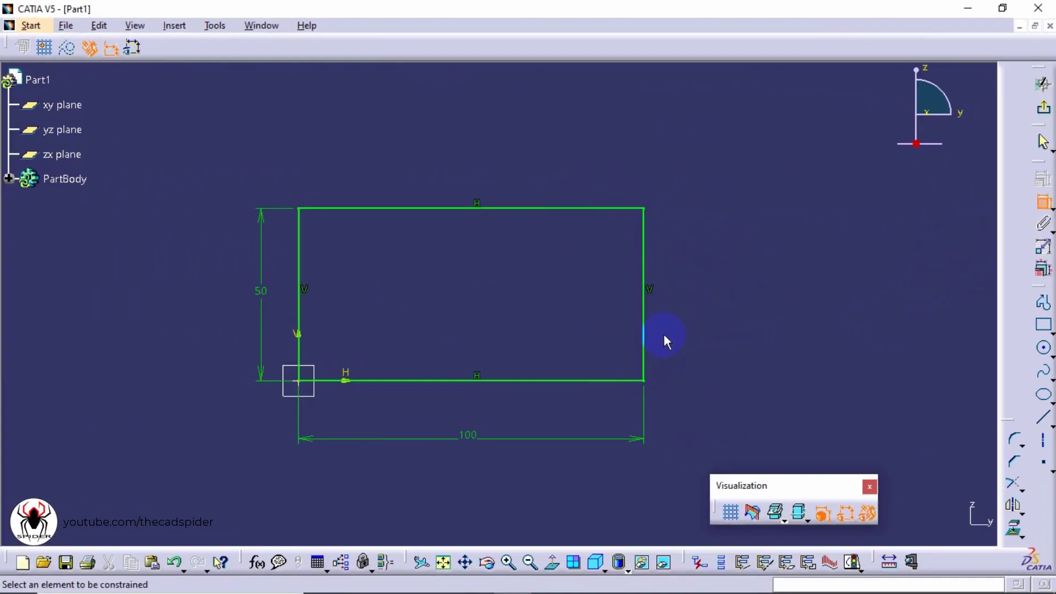
- Hide and show again the sketch's dimensional constraints and its geometrical constraints
{"action": "left_click", "coordinate": [846, 515]}
{"action": "left_click", "coordinate": [846, 515]}
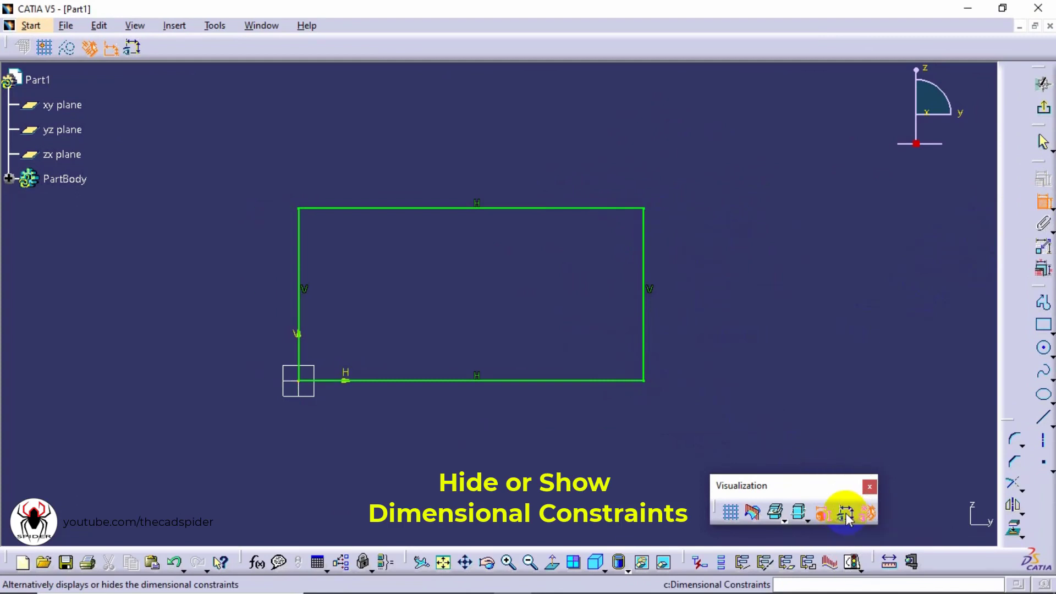
{"action": "left_click", "coordinate": [846, 515]}
{"action": "left_click", "coordinate": [846, 515]}
{"action": "left_click", "coordinate": [847, 515]}
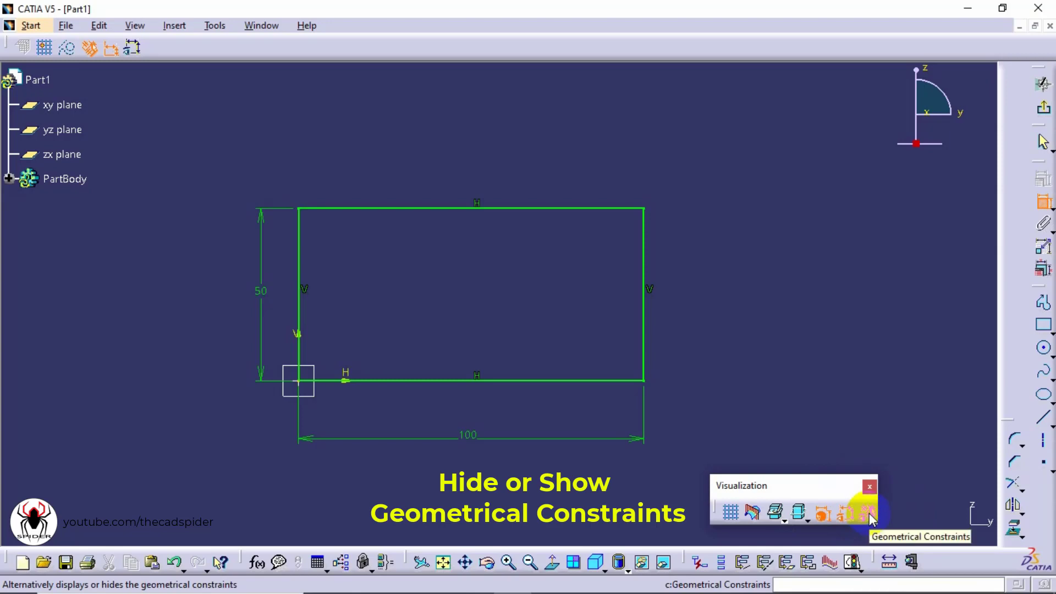
{"action": "left_click", "coordinate": [868, 513]}
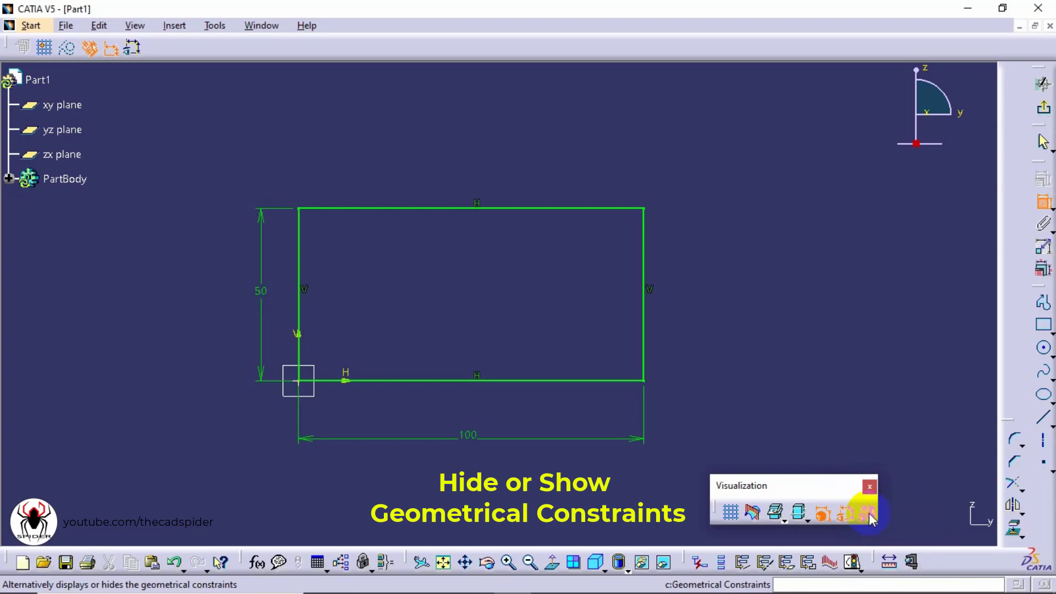
{"action": "left_click", "coordinate": [868, 513]}
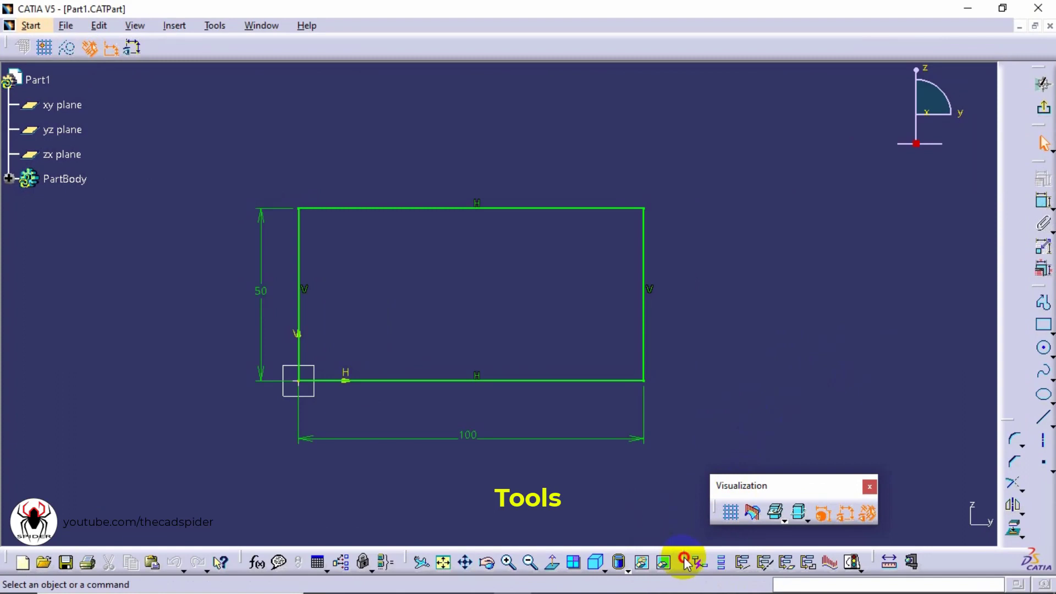
- Undock the Tools toolbar and check the rectangle's Sketch Solving Status, moving the status dialog clear of the sketch
{"action": "left_click_drag", "start_coordinate": [686, 561], "coordinate": [719, 424]}
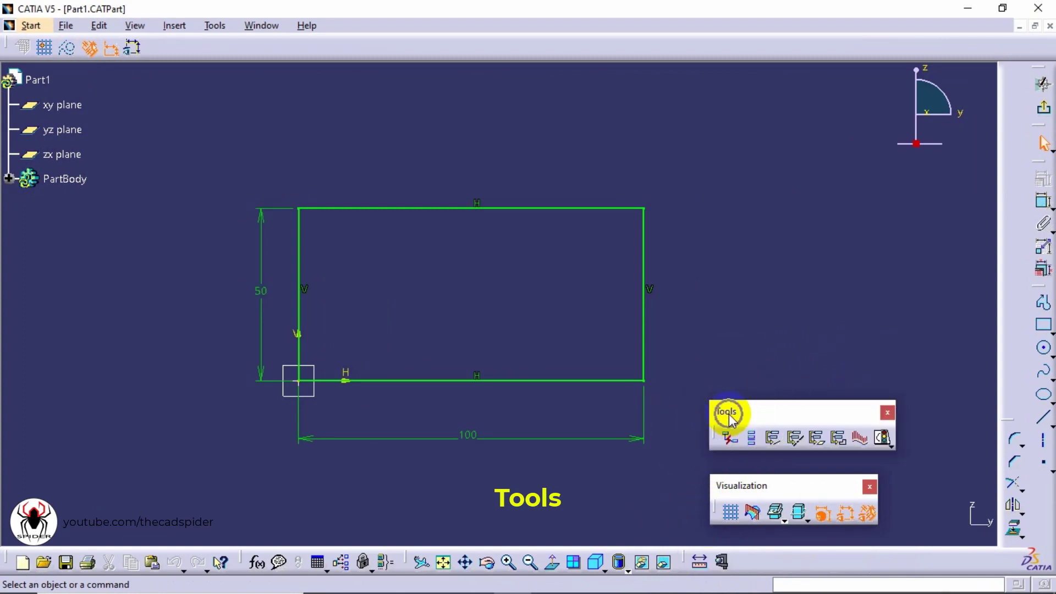
{"action": "left_click", "coordinate": [883, 439]}
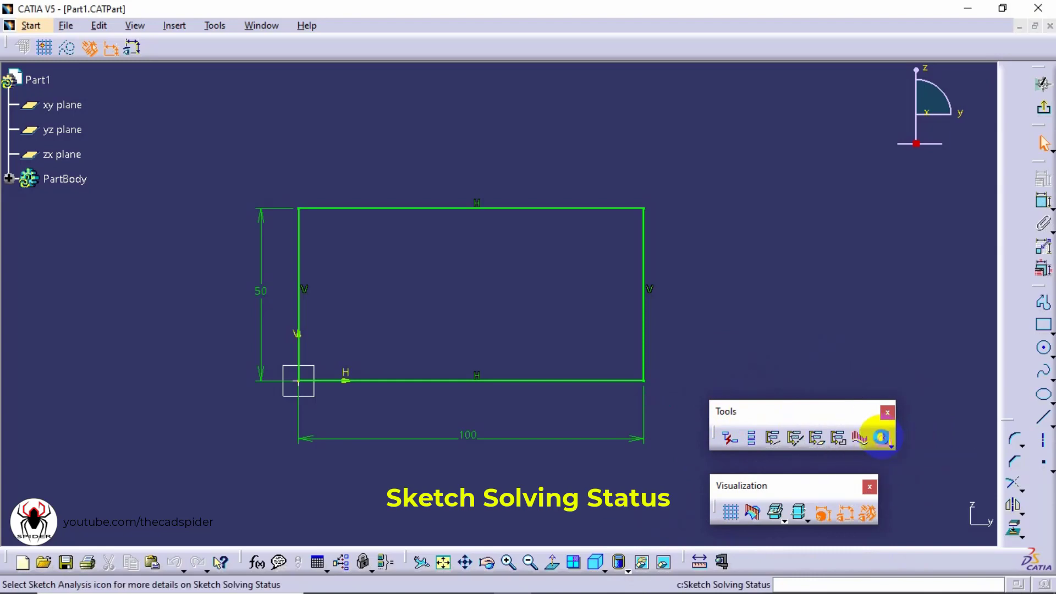
{"action": "mouse_move", "coordinate": [875, 465]}
{"action": "left_mouse_down"}
{"action": "mouse_move", "coordinate": [817, 303]}
{"action": "mouse_move", "coordinate": [797, 284]}
{"action": "left_mouse_up"}
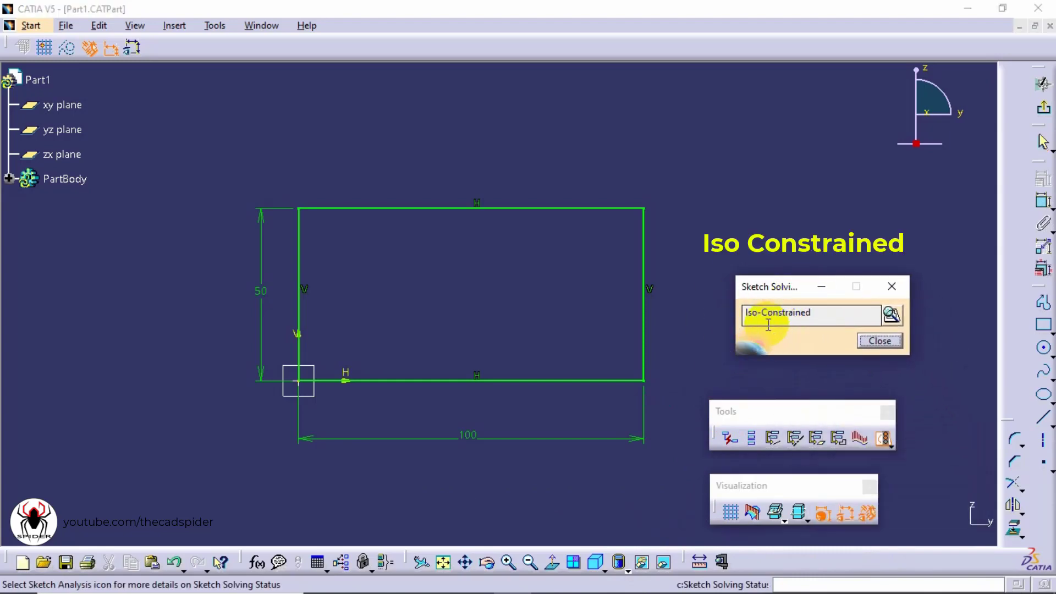
{"action": "key", "text": "Escape"}
- Delete the rectangle's 100 mm width dimension and check the Sketch Solving Status again
{"action": "left_click", "coordinate": [492, 440]}
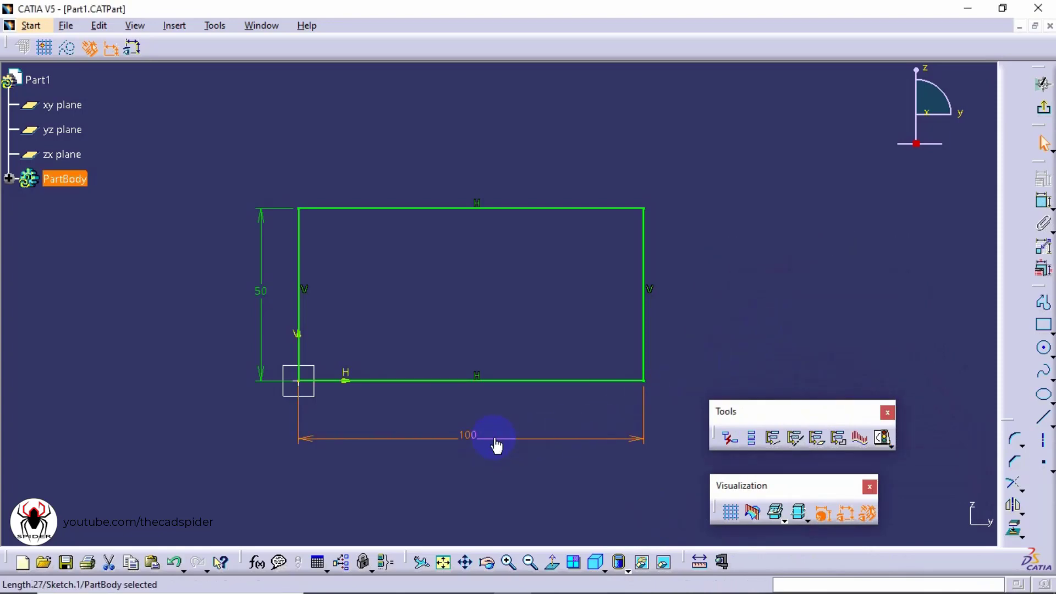
{"action": "key", "text": "Delete"}
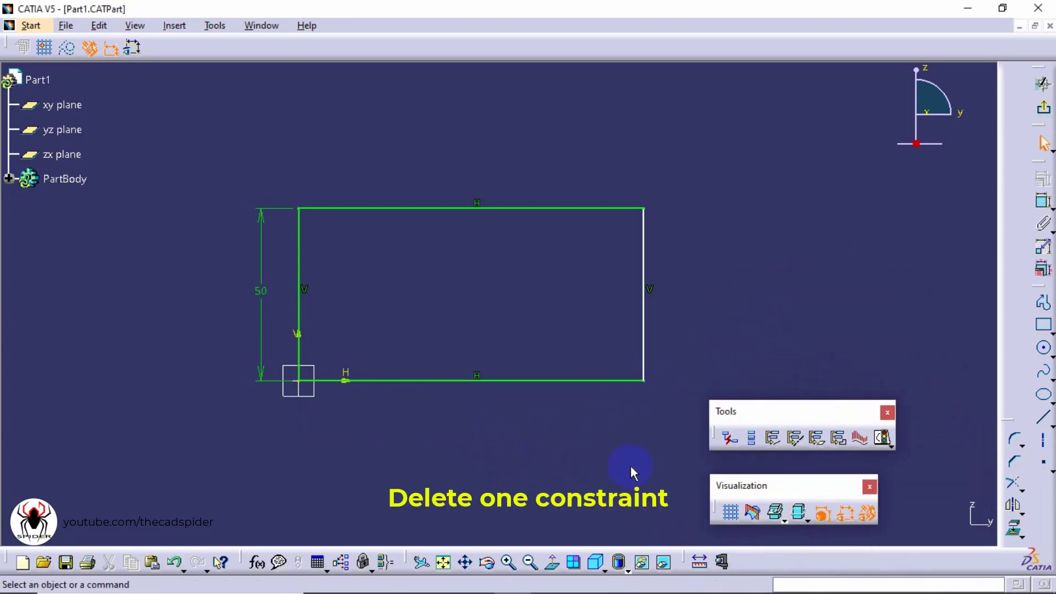
{"action": "left_click", "coordinate": [882, 438]}
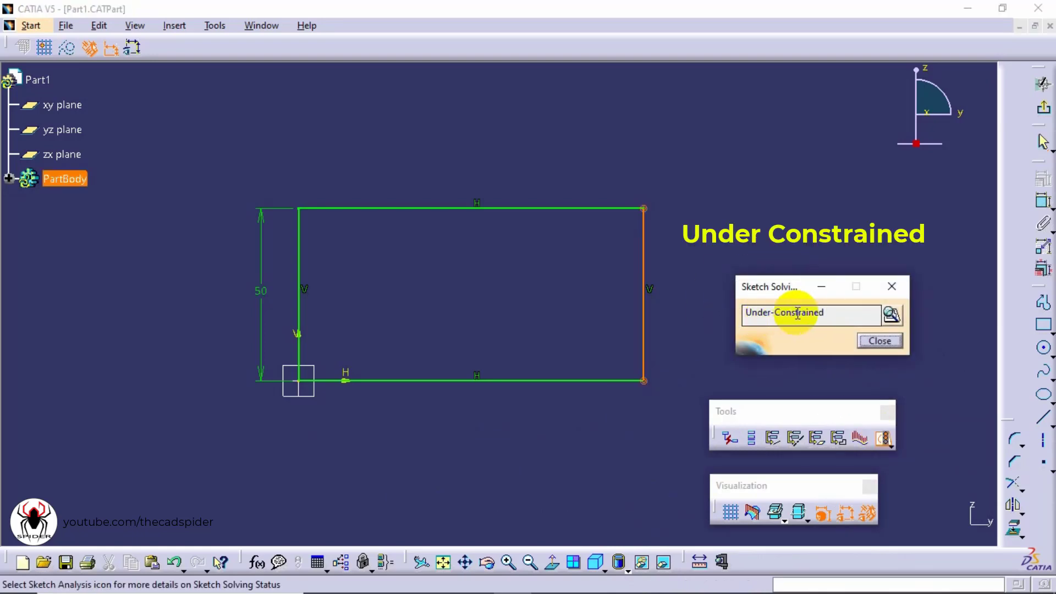
{"action": "left_click_drag", "start_coordinate": [823, 312], "coordinate": [744, 313]}
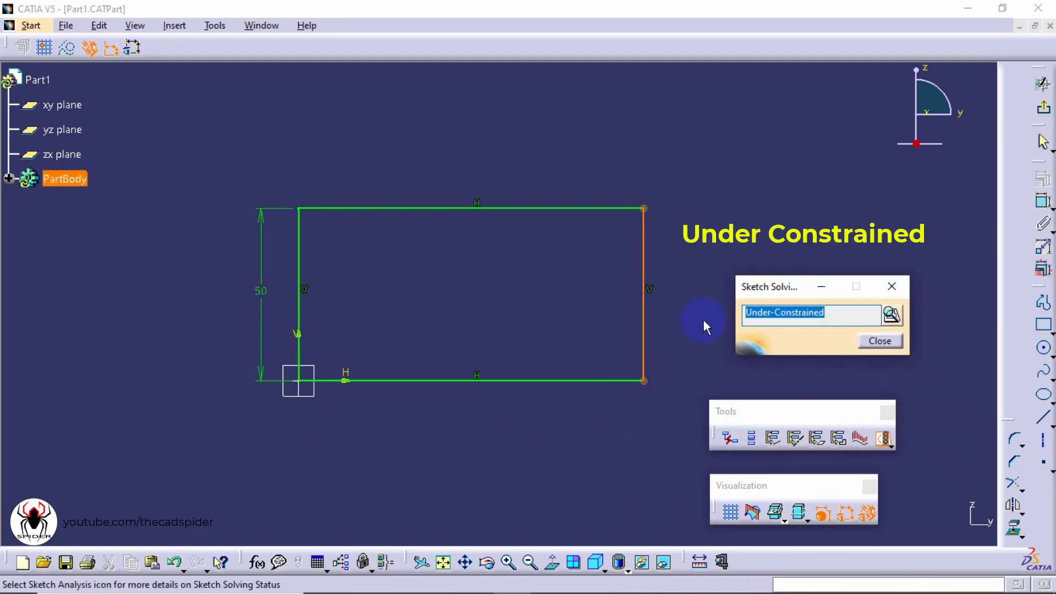
{"action": "left_click", "coordinate": [643, 247]}
{"action": "left_click", "coordinate": [875, 340]}
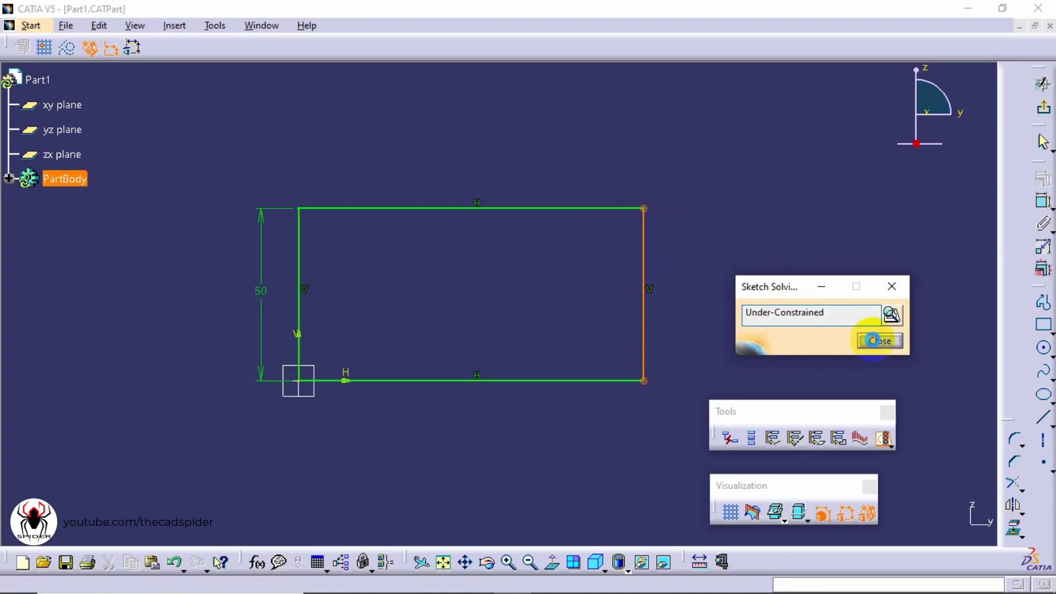
- Dimension the rectangle's bottom edge at 100 mm, placing the dimension just below it
{"action": "left_click", "coordinate": [1043, 201]}
{"action": "left_click", "coordinate": [535, 382]}
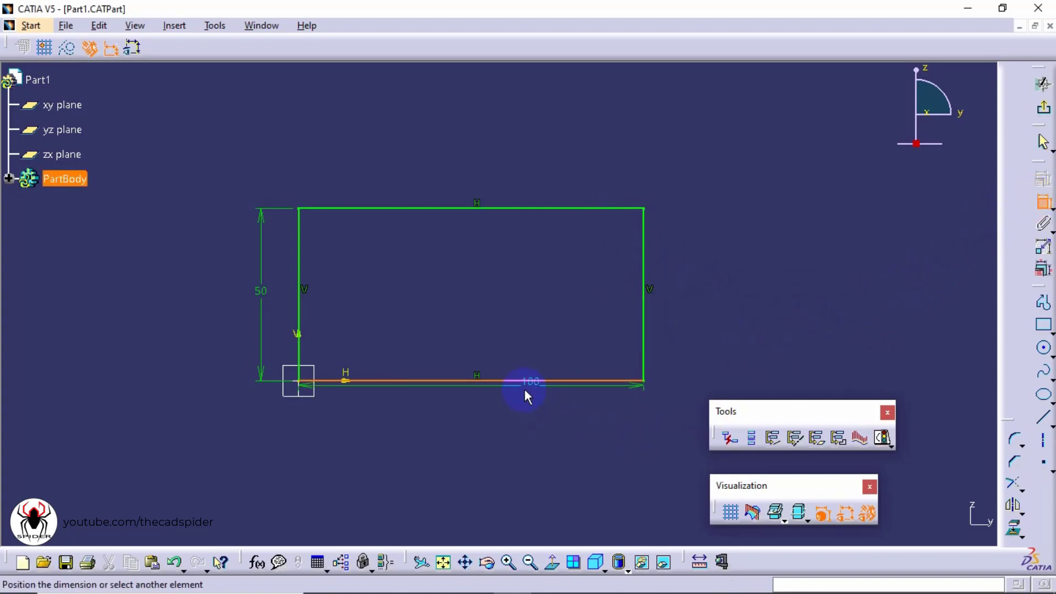
{"action": "left_click", "coordinate": [466, 414]}
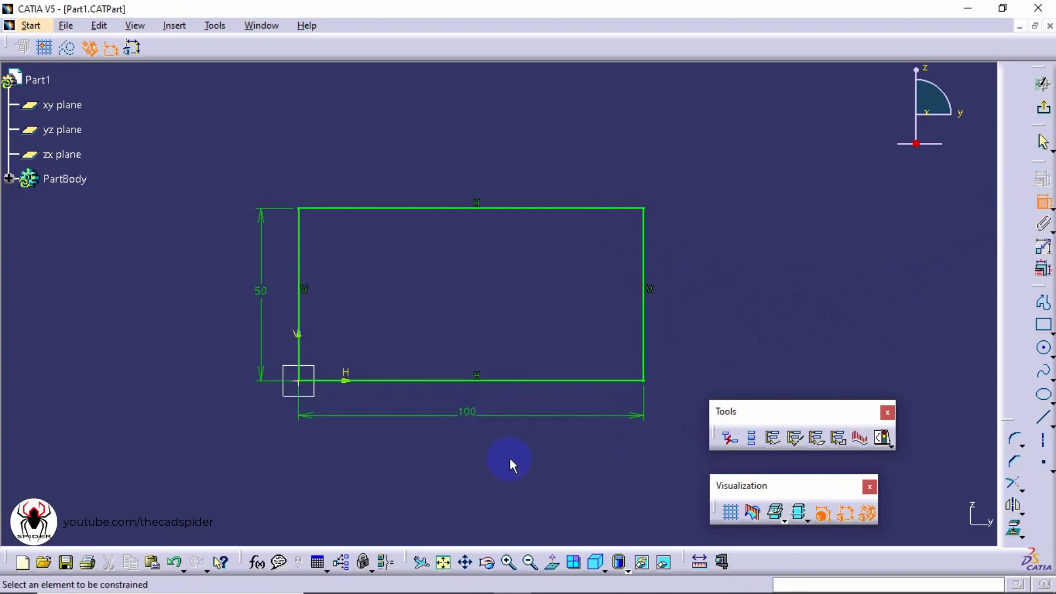
- Add a redundant 90° angle dimension between the bottom edge and right side, and check the Sketch Solving Status
{"action": "left_click", "coordinate": [565, 382]}
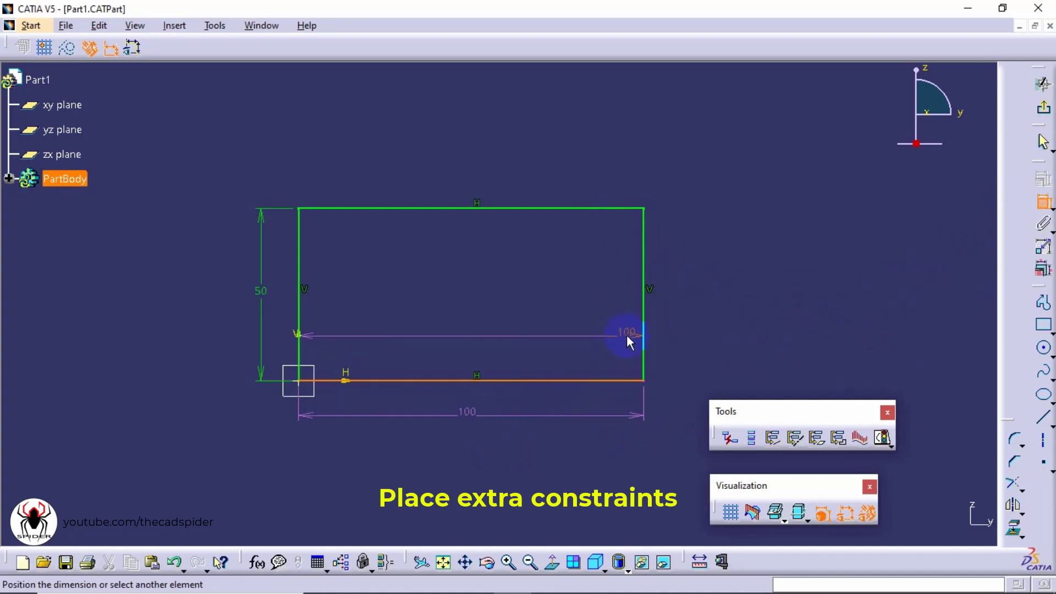
{"action": "left_click", "coordinate": [647, 332]}
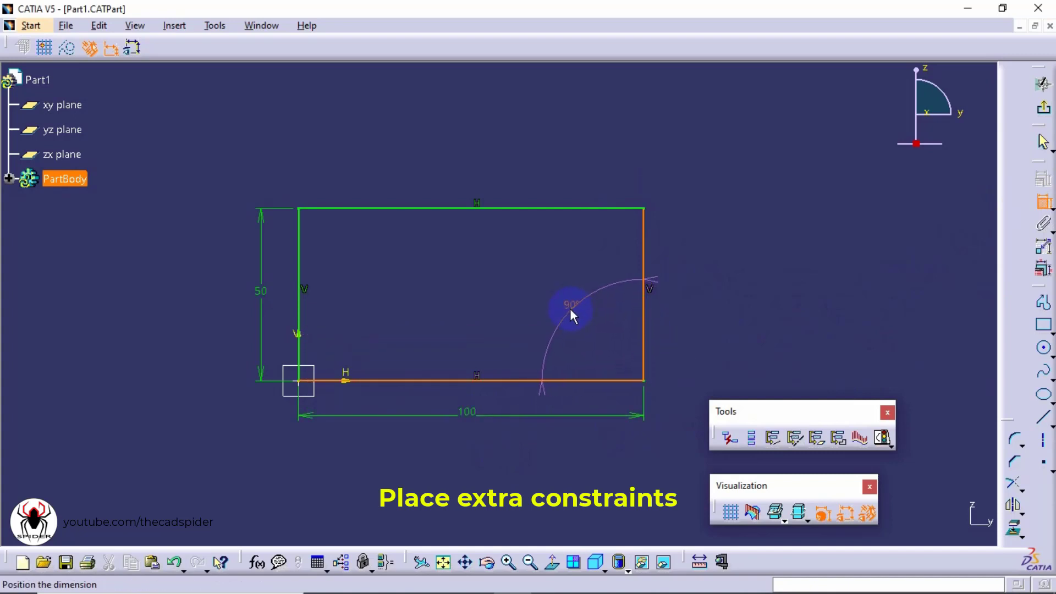
{"action": "left_click", "coordinate": [562, 296]}
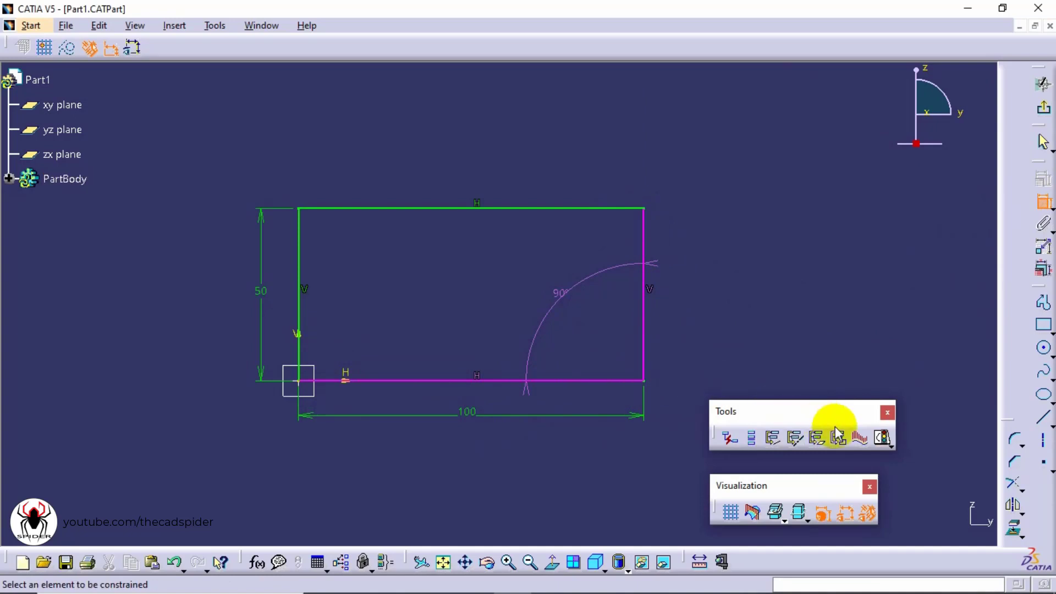
{"action": "left_click", "coordinate": [880, 435]}
{"action": "left_click_drag", "start_coordinate": [749, 311], "coordinate": [820, 312]}
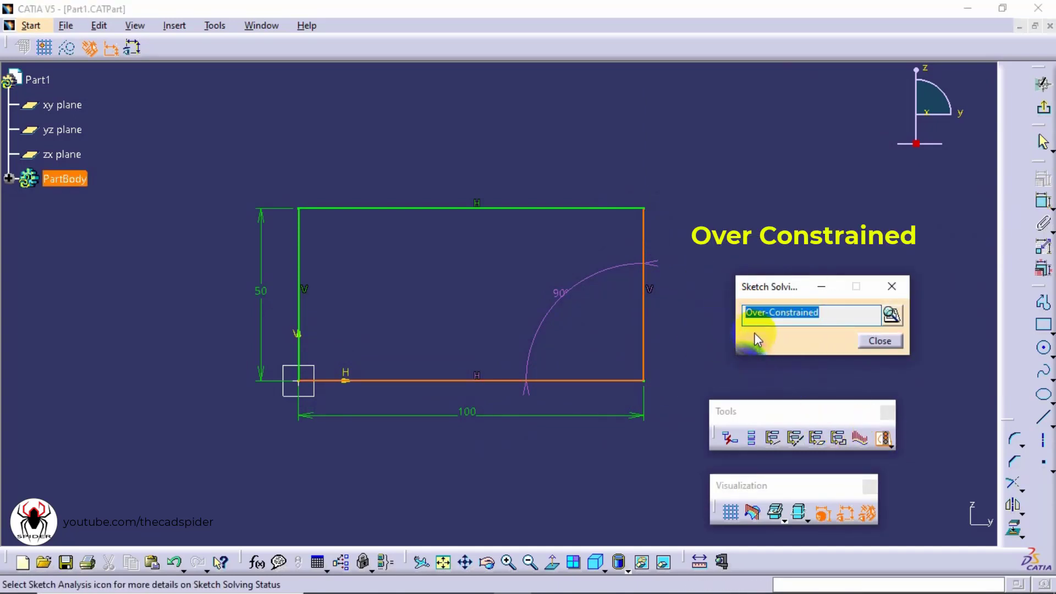
{"action": "left_click", "coordinate": [889, 342]}
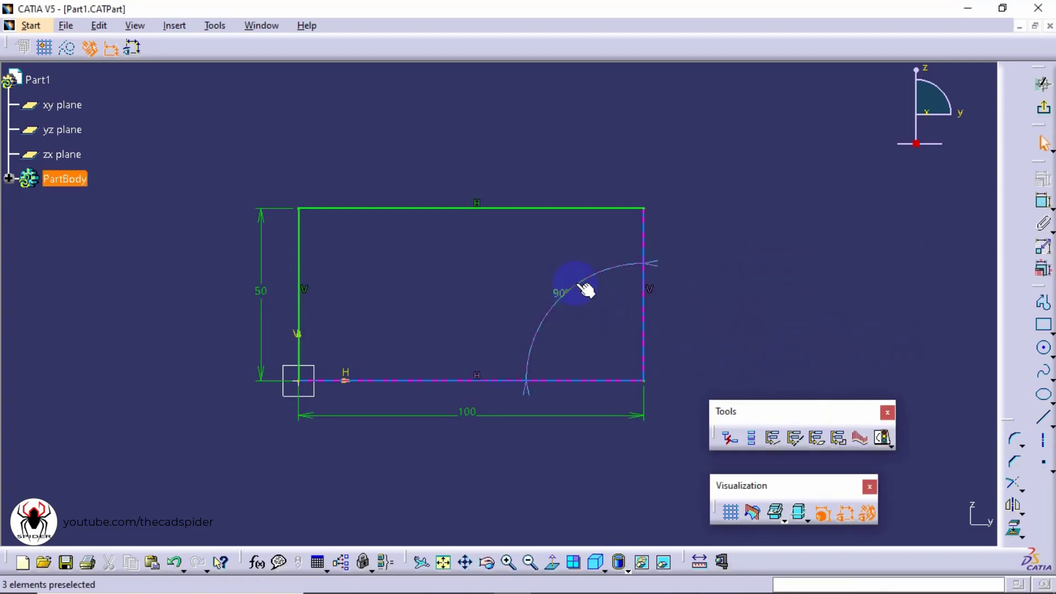
- Delete the vertical constraint on the rectangle's right side
{"action": "left_click", "coordinate": [657, 290]}
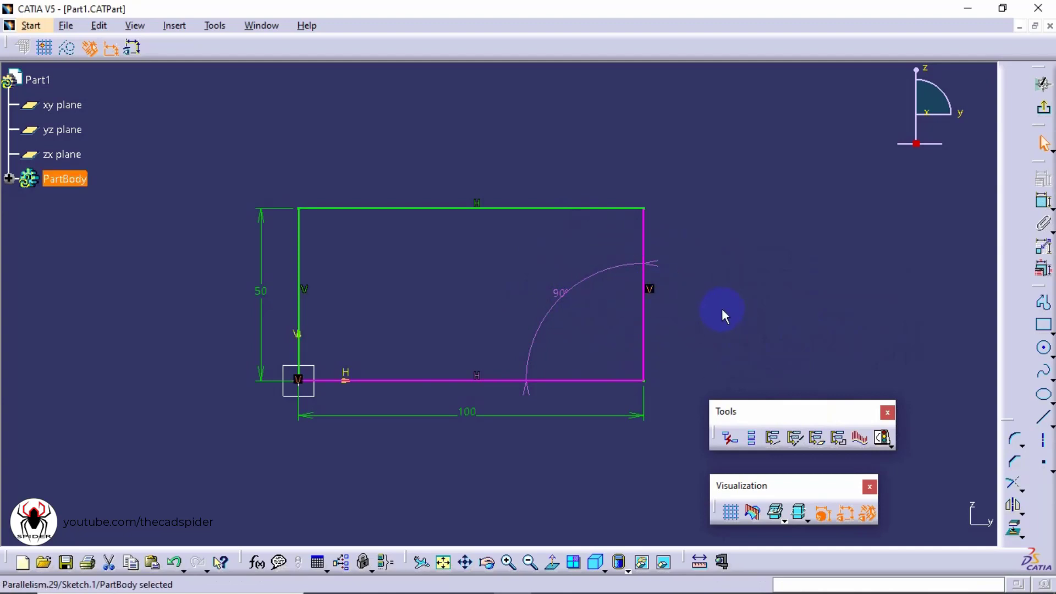
{"action": "right_click", "coordinate": [649, 287]}
{"action": "left_click", "coordinate": [682, 498]}
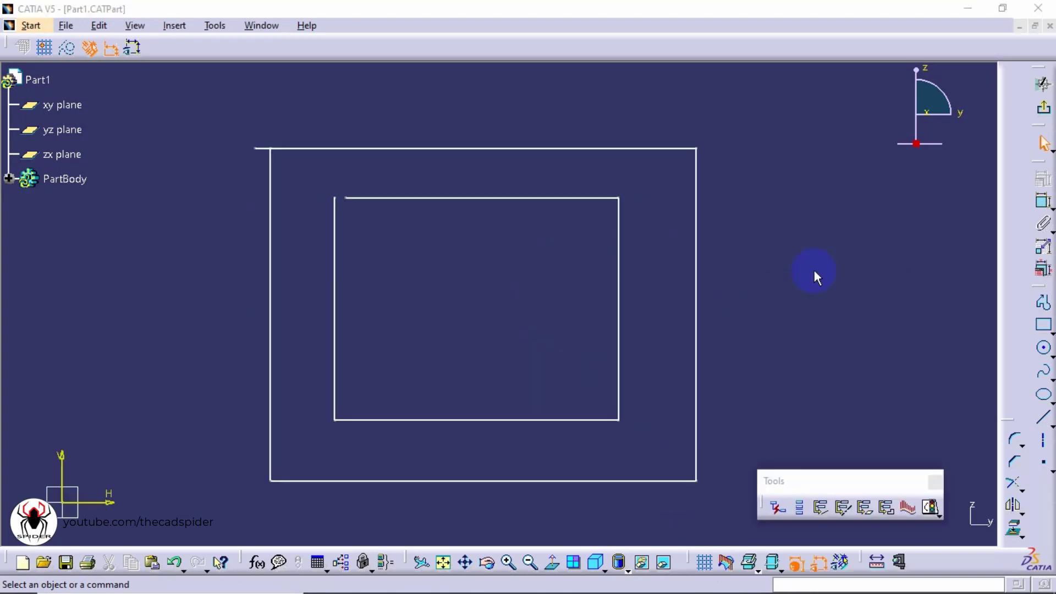
- Run Sketch Analysis on the two nested rectangles and examine the open ends of each listed profile
{"action": "left_click", "coordinate": [937, 509]}
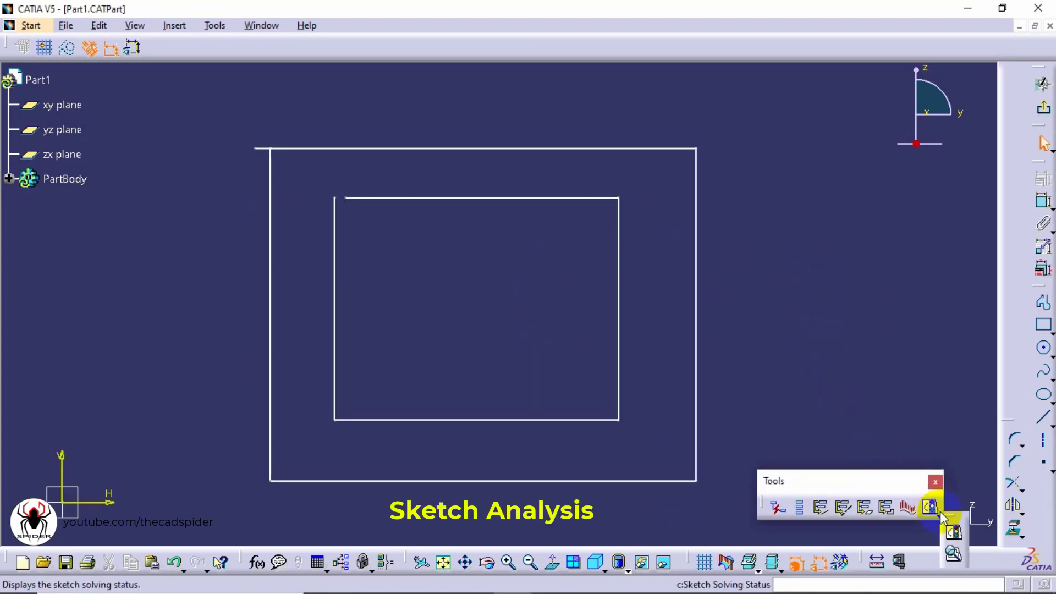
{"action": "left_click", "coordinate": [954, 558]}
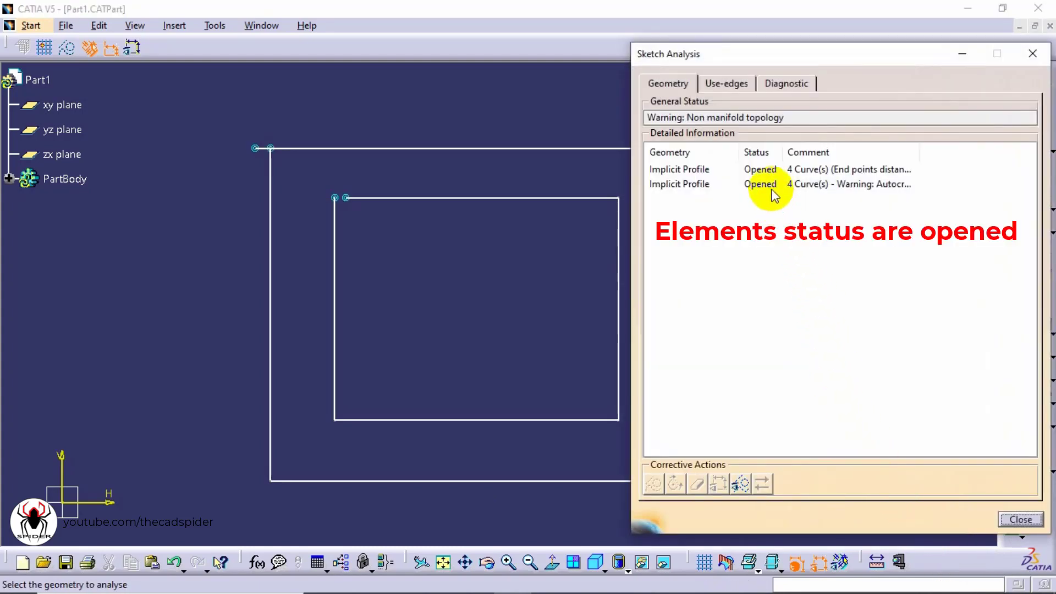
{"action": "left_click", "coordinate": [764, 170]}
{"action": "left_click", "coordinate": [346, 204]}
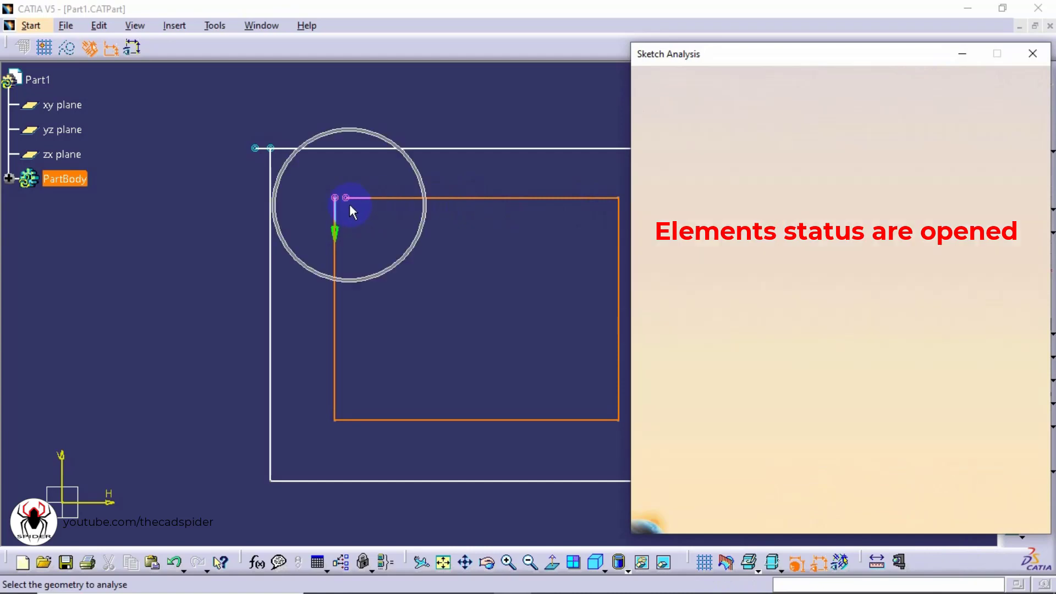
{"action": "left_click", "coordinate": [751, 184]}
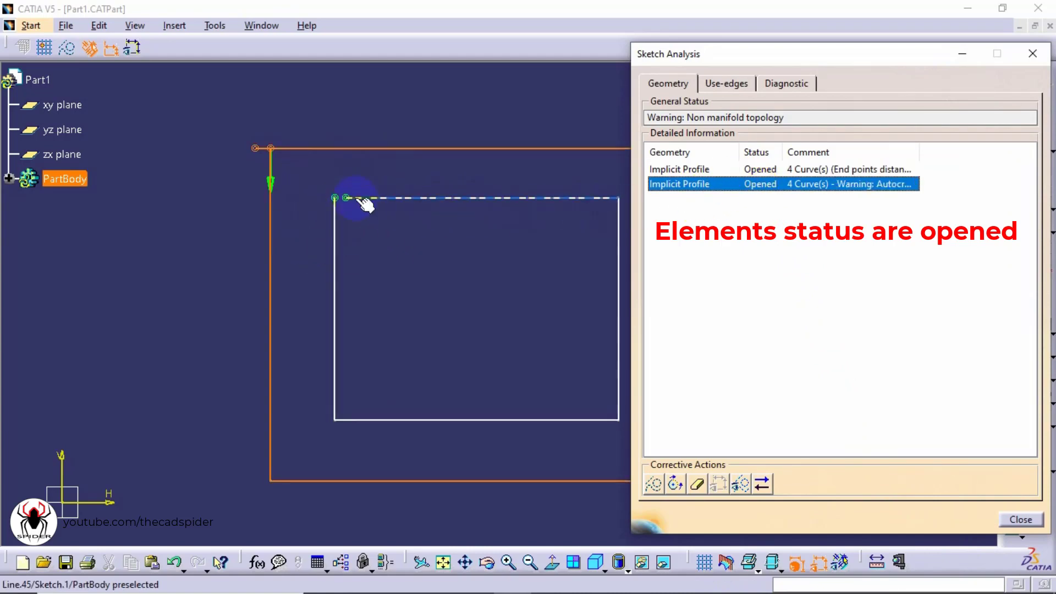
{"action": "left_click", "coordinate": [257, 164]}
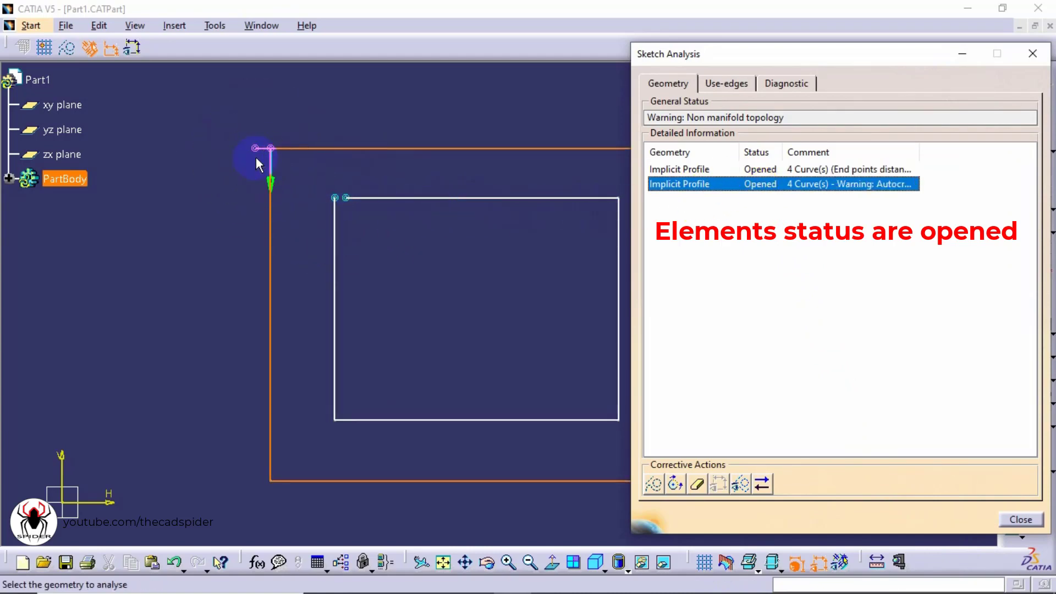
- Close the gap at the inner rectangle's upper-left corner with the Close Opened Profile corrective action
{"action": "left_click", "coordinate": [685, 170]}
{"action": "mouse_move", "coordinate": [389, 200]}
{"action": "middle_mouse_down"}
{"action": "mouse_move", "coordinate": [495, 227]}
{"action": "mouse_move", "coordinate": [479, 236]}
{"action": "mouse_move", "coordinate": [486, 330]}
{"action": "middle_mouse_up"}
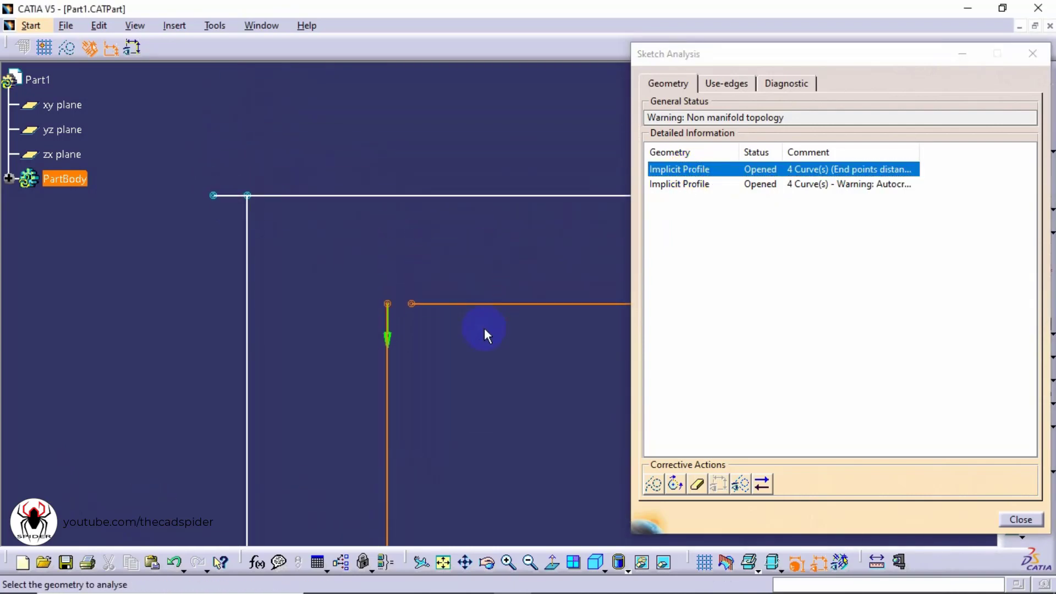
{"action": "left_click", "coordinate": [675, 485]}
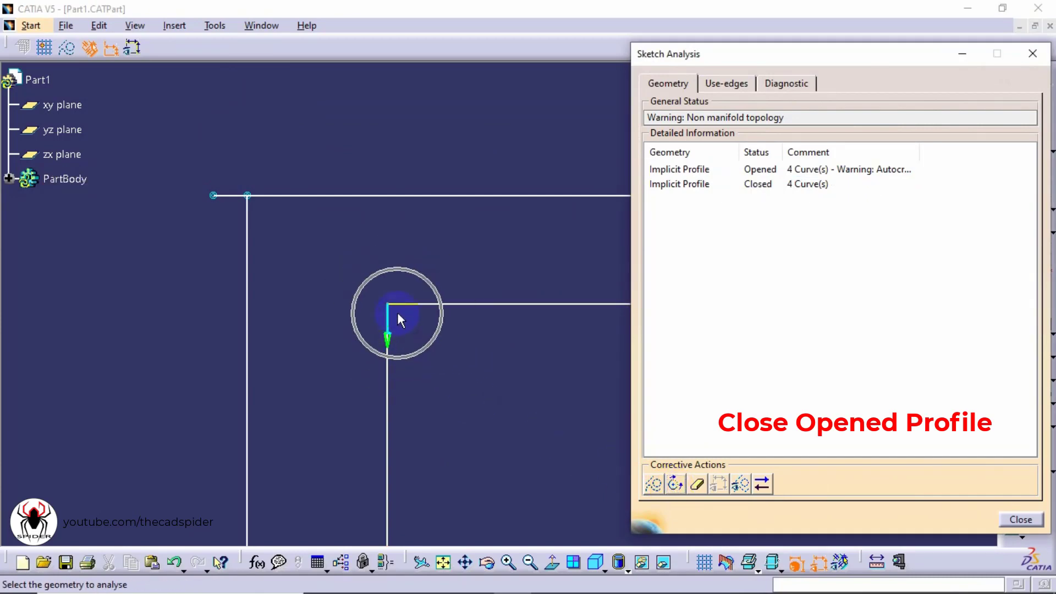
- Close the outer rectangle's overshooting upper-left corner with the Close Opened Profile corrective action
{"action": "left_click", "coordinate": [724, 190]}
{"action": "left_click", "coordinate": [753, 169]}
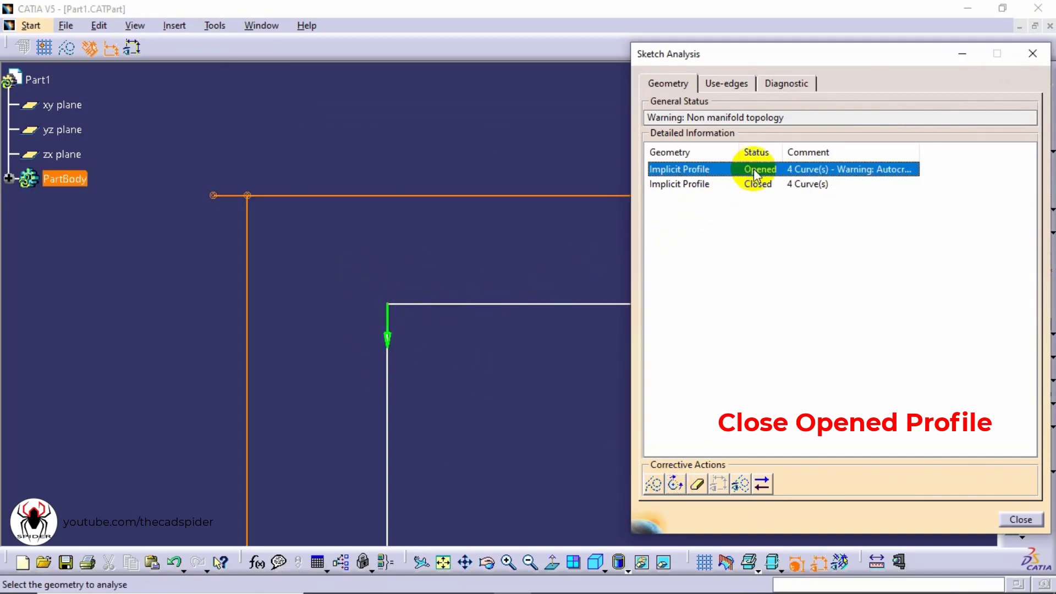
{"action": "left_click", "coordinate": [675, 485]}
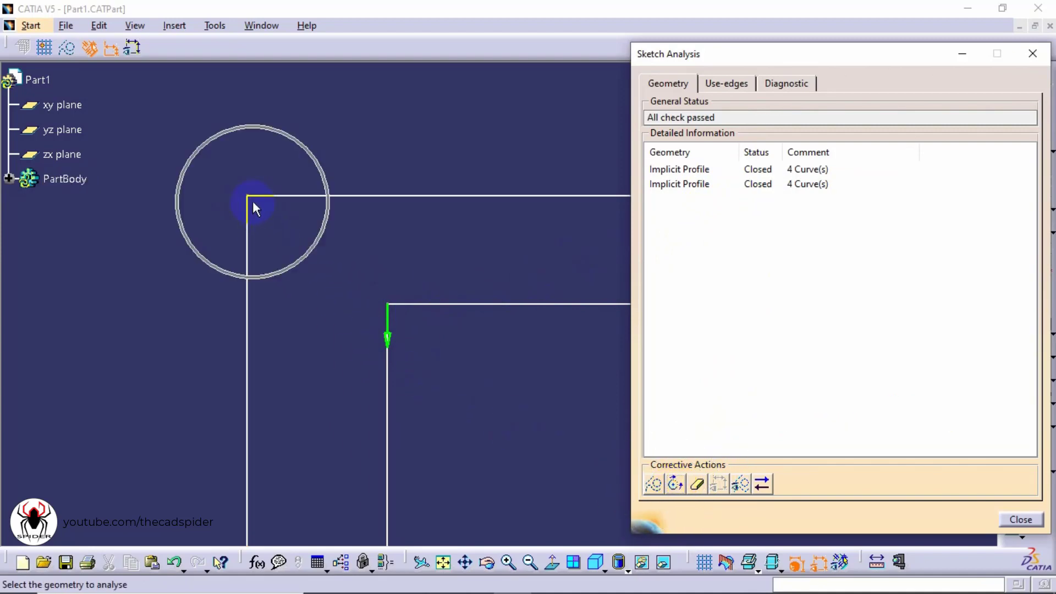
{"action": "mouse_move", "coordinate": [264, 198]}
{"action": "middle_mouse_down"}
{"action": "mouse_move", "coordinate": [308, 191]}
{"action": "mouse_move", "coordinate": [251, 198]}
{"action": "mouse_move", "coordinate": [217, 172]}
{"action": "middle_mouse_up"}
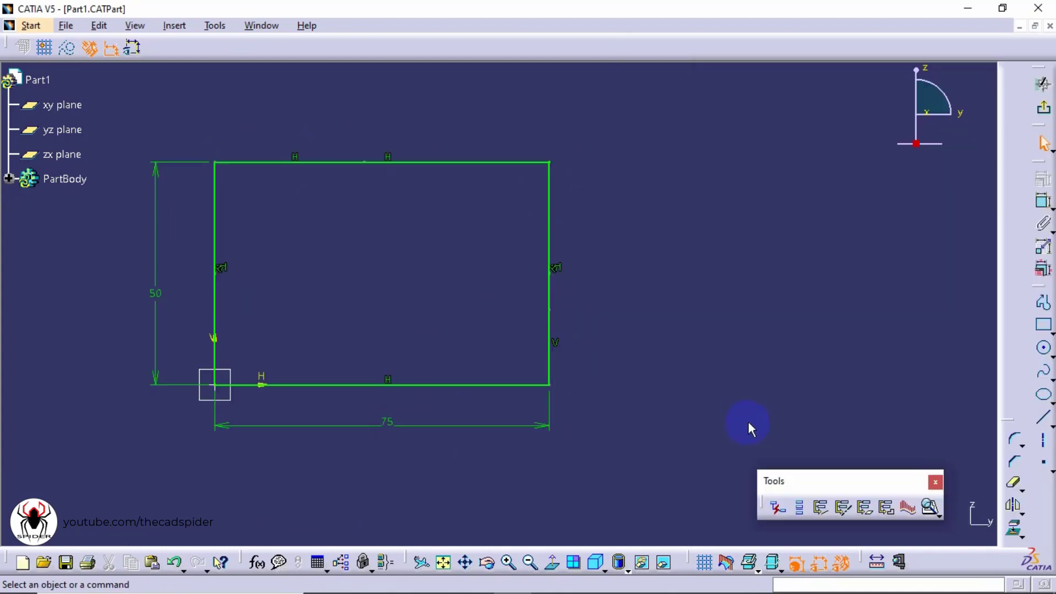
- Run Sketch Analysis on the 75 by 50 rectangle and examine the listed profiles and the extra line along the upper edge
{"action": "left_click", "coordinate": [930, 509]}
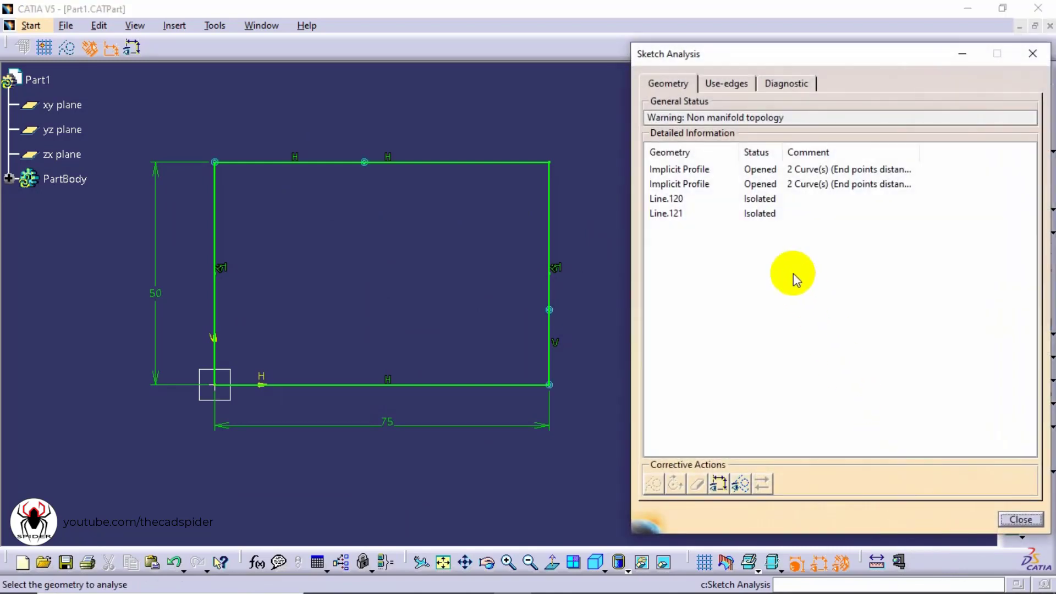
{"action": "left_click", "coordinate": [761, 174]}
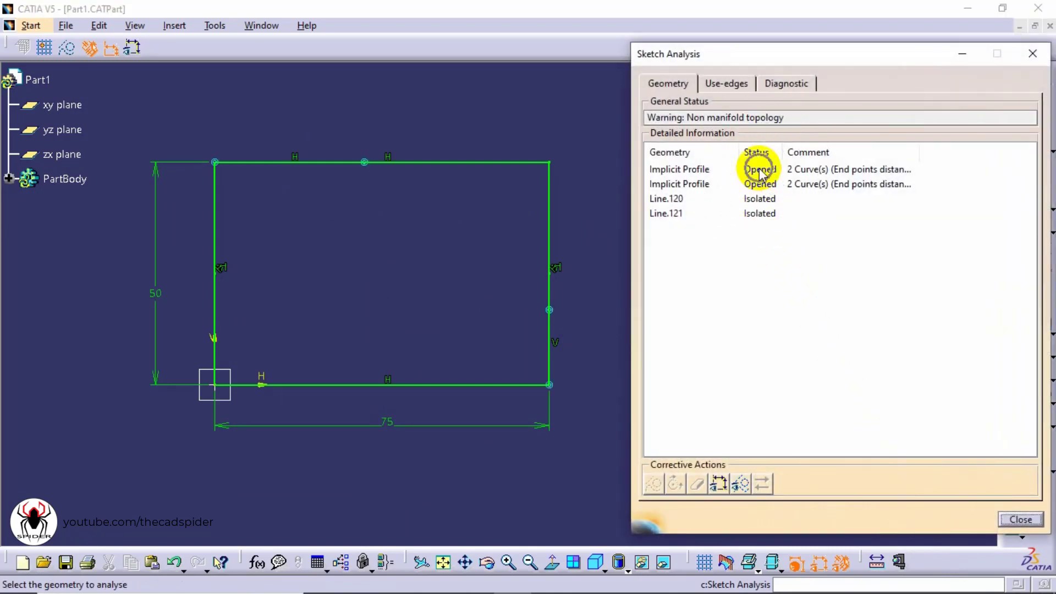
{"action": "left_click", "coordinate": [762, 174]}
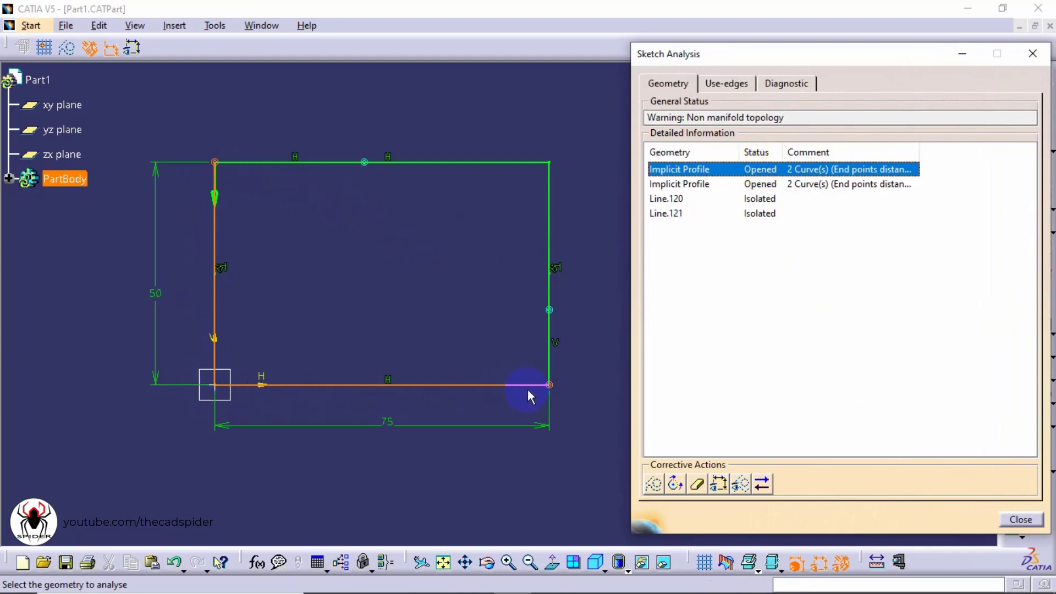
{"action": "left_click", "coordinate": [760, 185]}
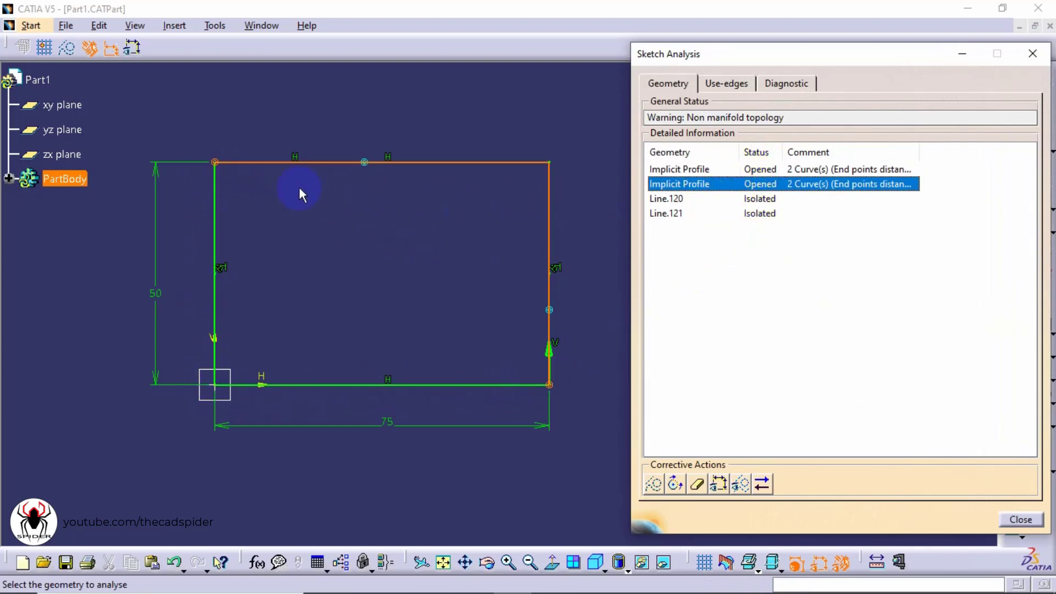
{"action": "left_click", "coordinate": [755, 199]}
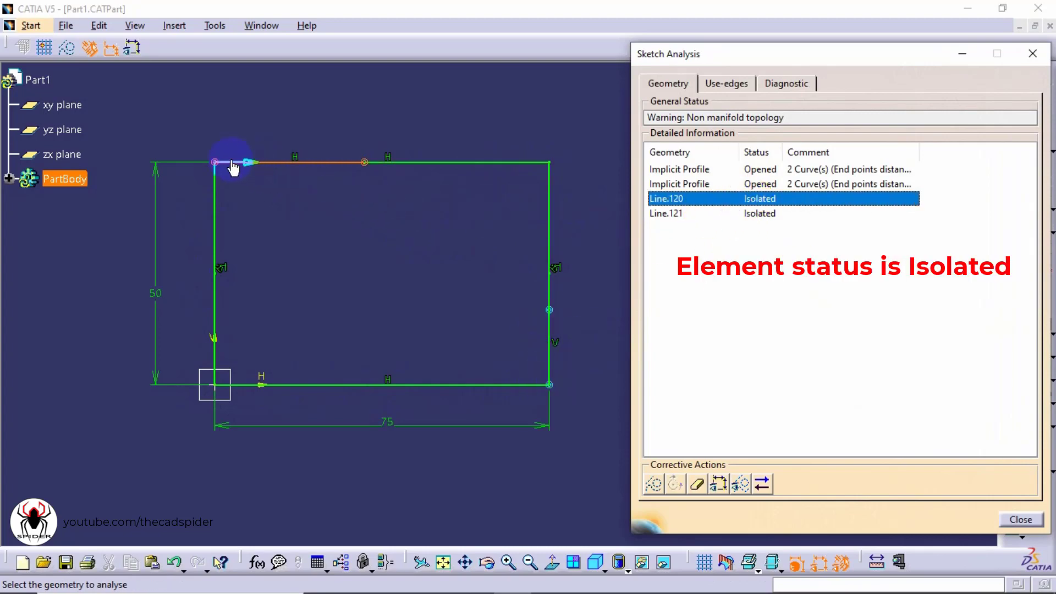
{"action": "left_click", "coordinate": [325, 167]}
- Erase the two isolated lines overlapping the rectangle's right and upper edges, using the analysis's delete corrective action
{"action": "left_click", "coordinate": [758, 213]}
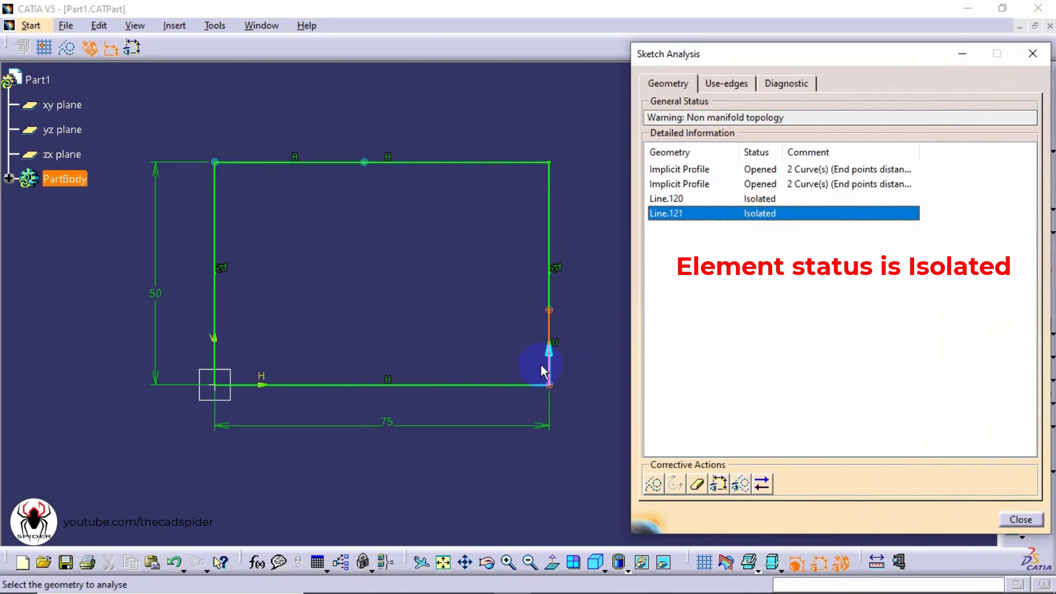
{"action": "left_click", "coordinate": [695, 488]}
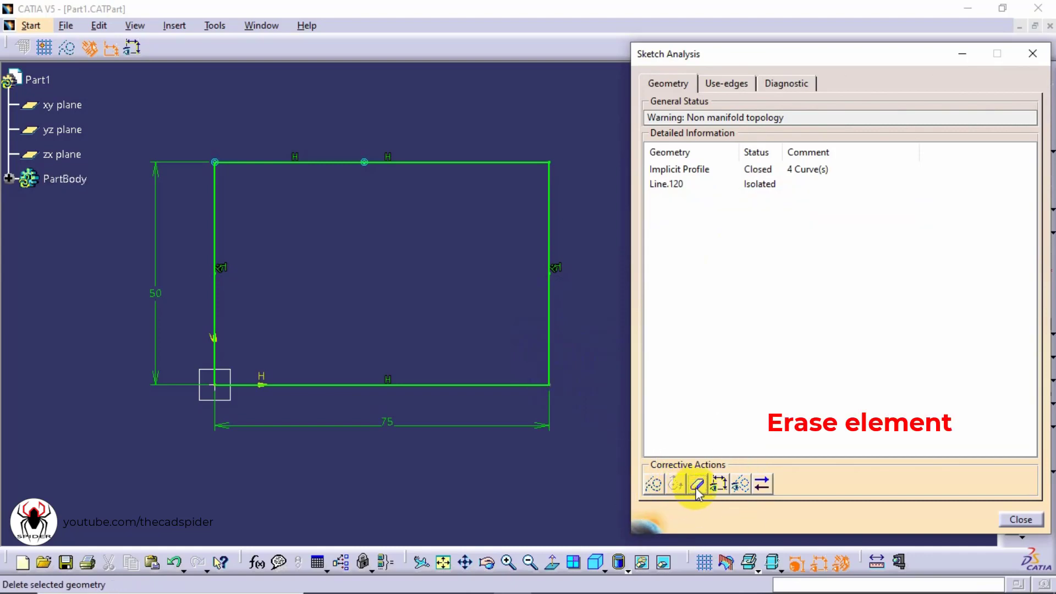
{"action": "left_click", "coordinate": [753, 185]}
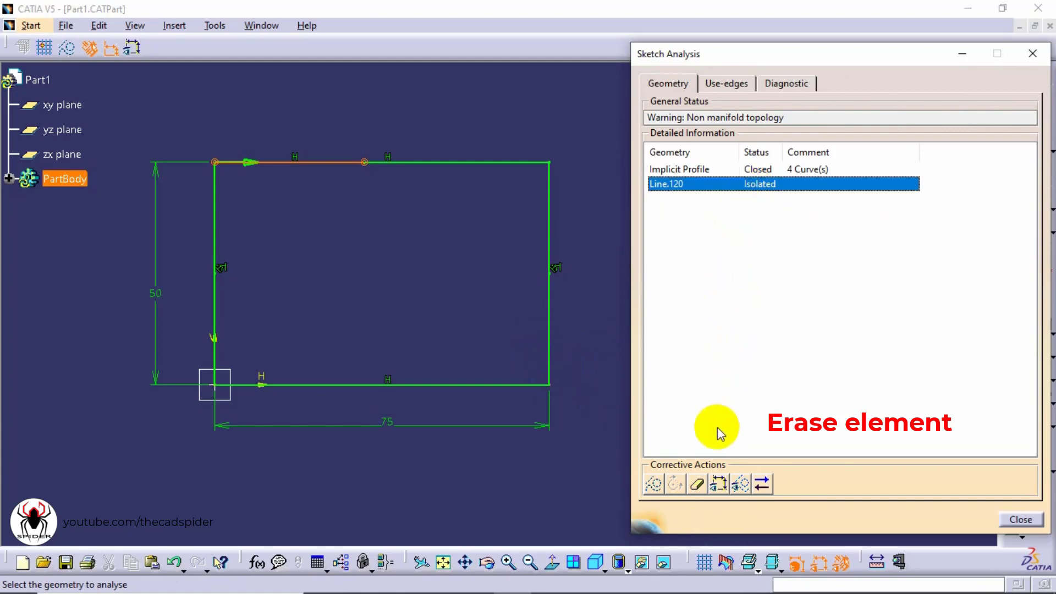
{"action": "left_click", "coordinate": [698, 487]}
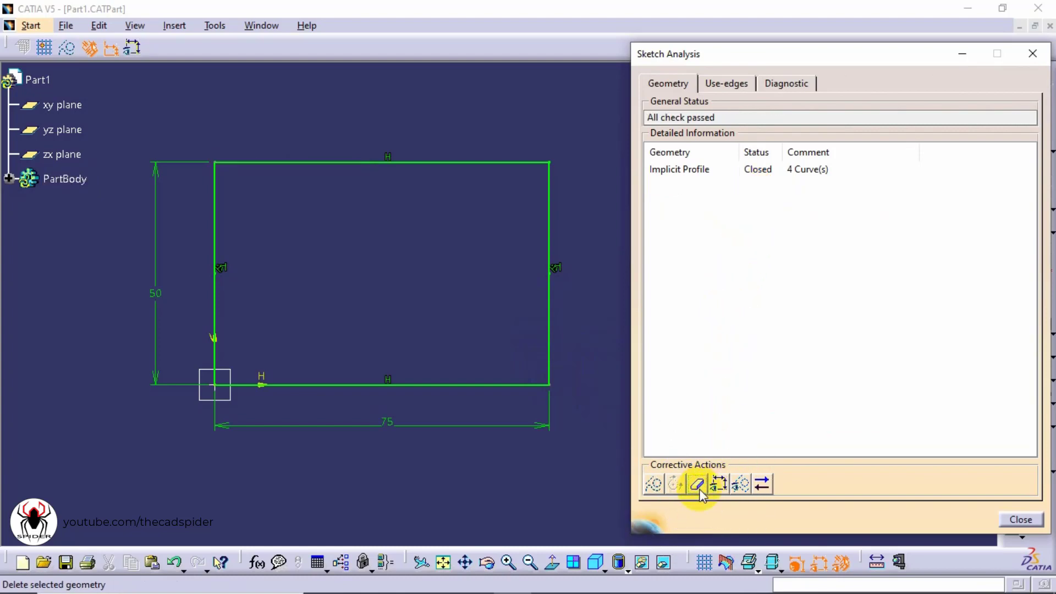
- Check the status of the rectangle's remaining profile and close Sketch Analysis
{"action": "left_click", "coordinate": [755, 170]}
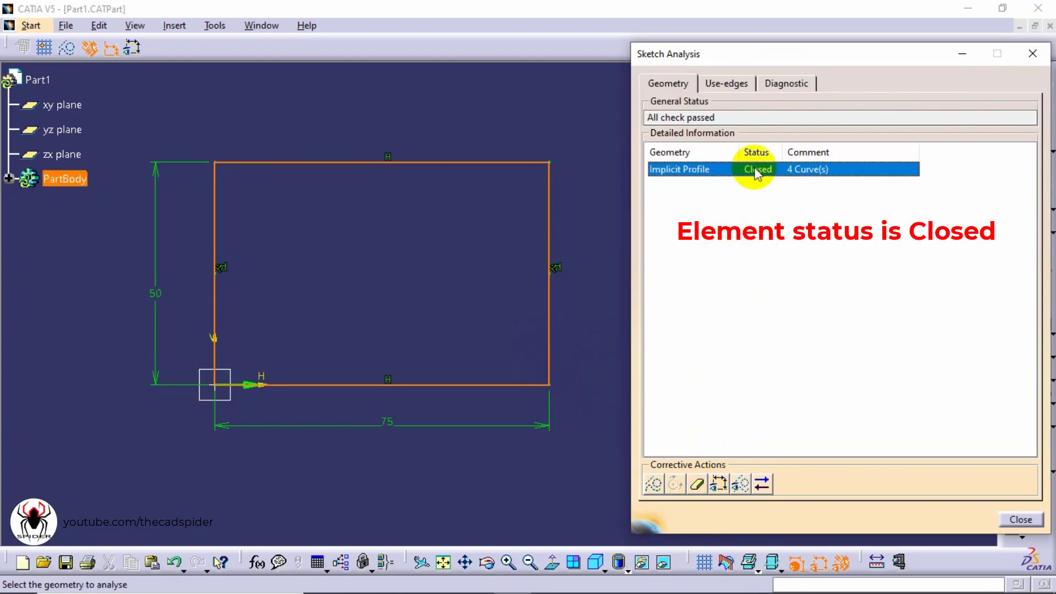
{"action": "left_click", "coordinate": [752, 170]}
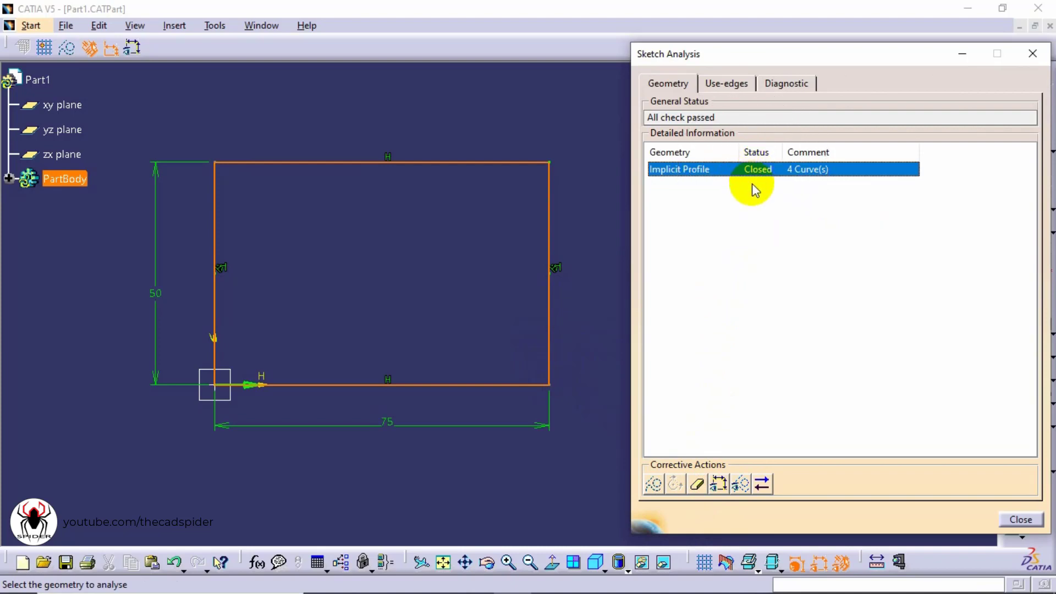
{"action": "left_click", "coordinate": [1014, 518]}
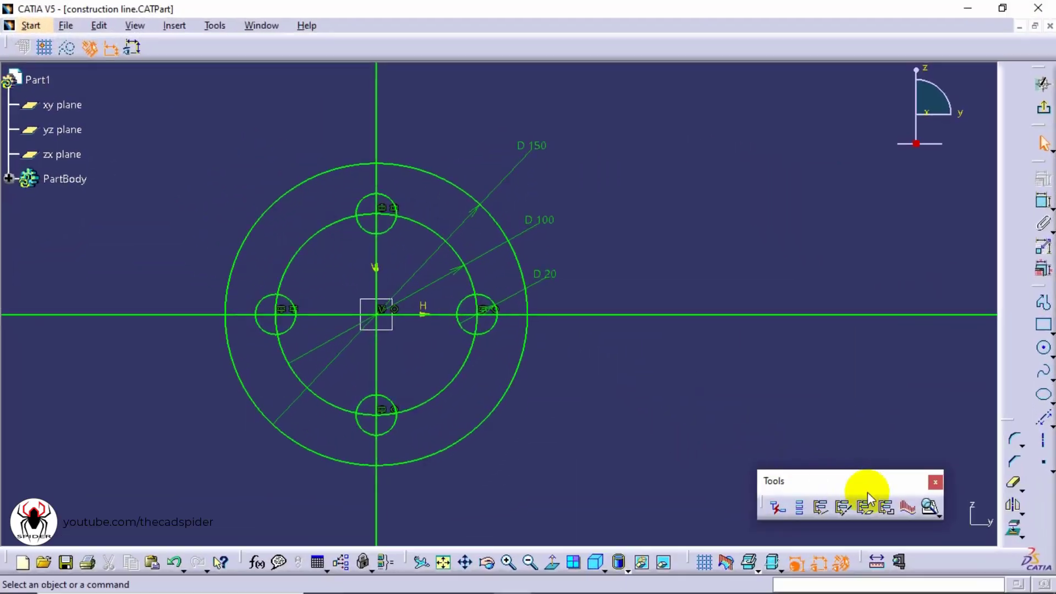
- Run Sketch Analysis on the flange sketch in construction line.CATPart and examine the listed circles and the horizontal line
{"action": "left_click", "coordinate": [929, 506]}
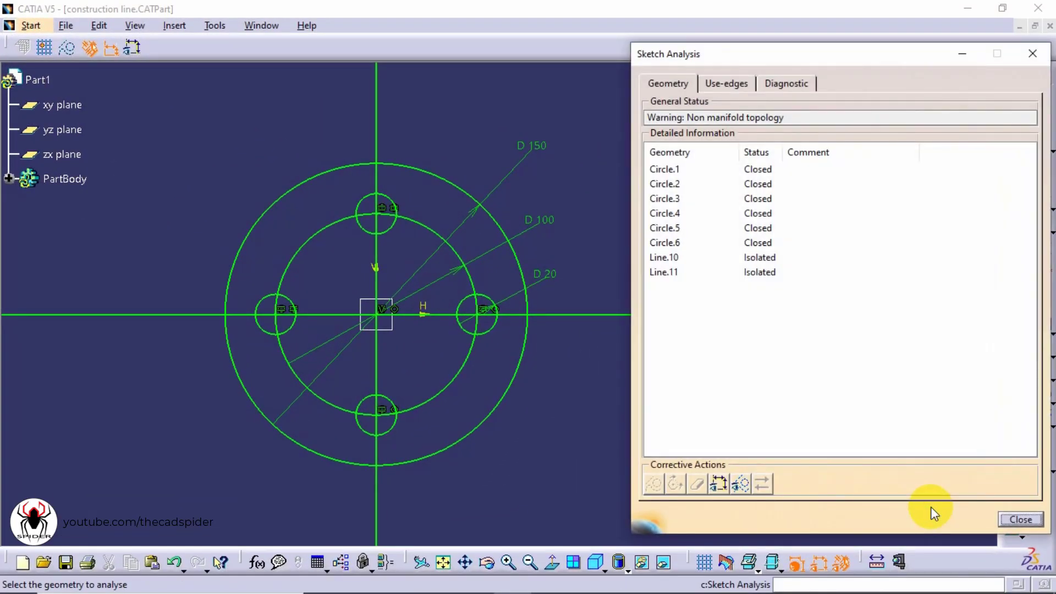
{"action": "left_click", "coordinate": [757, 170]}
{"action": "left_click", "coordinate": [757, 184]}
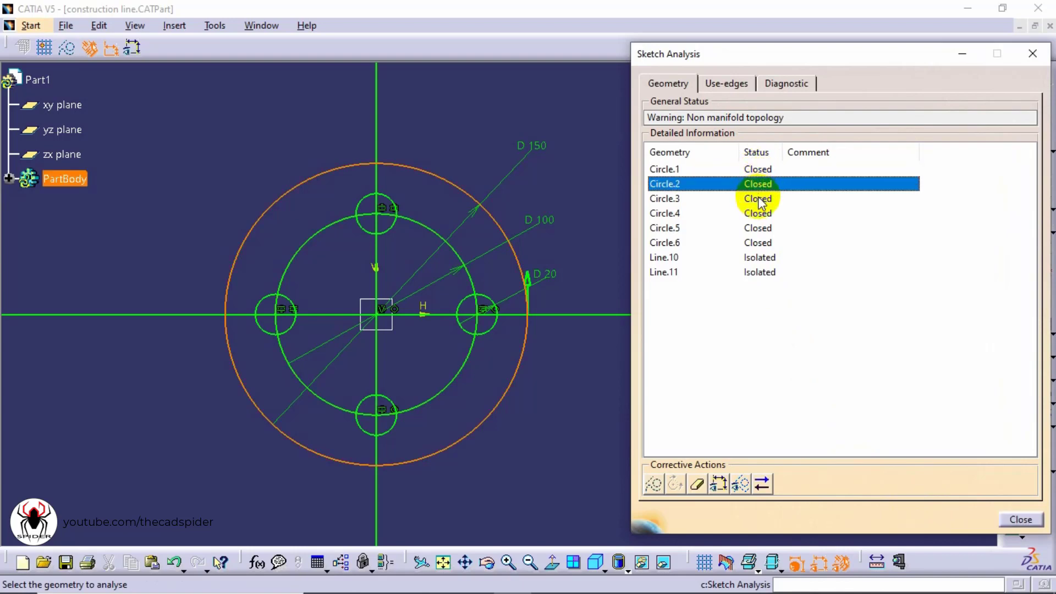
{"action": "left_click", "coordinate": [757, 198]}
{"action": "left_click", "coordinate": [758, 213]}
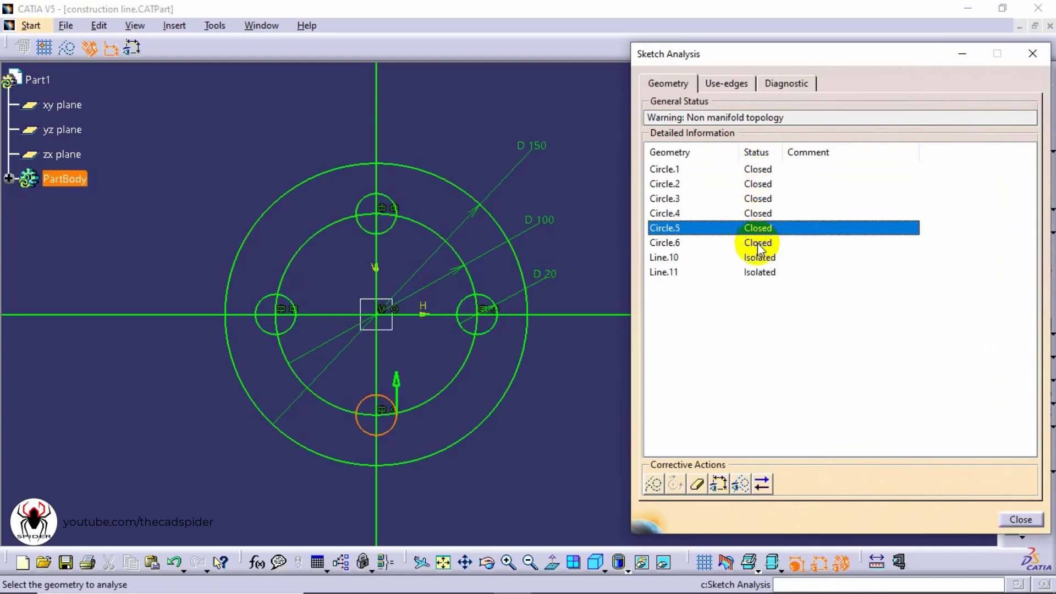
{"action": "left_click", "coordinate": [757, 243]}
{"action": "left_click", "coordinate": [756, 257]}
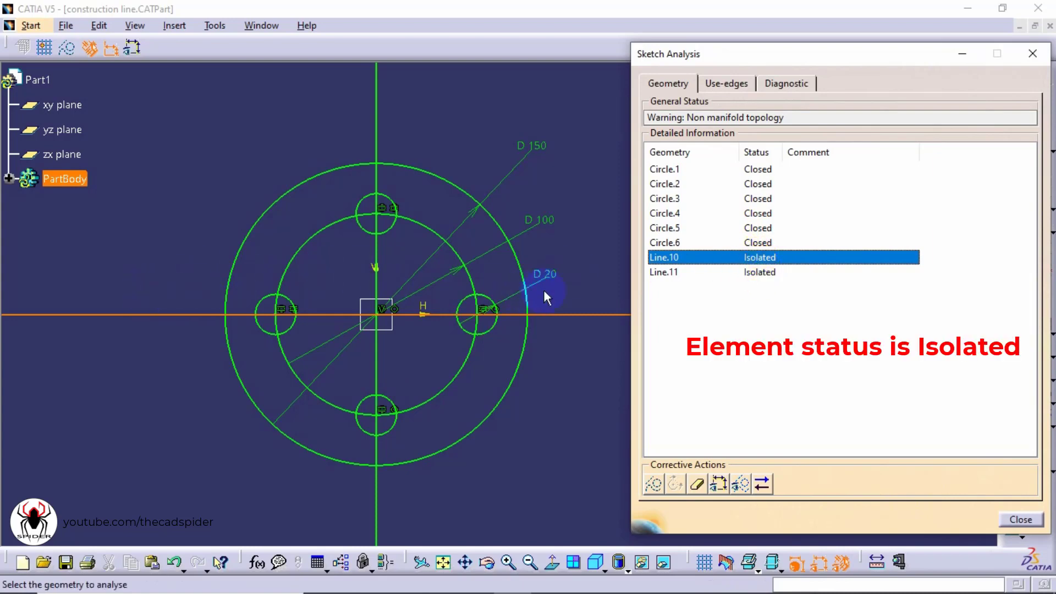
- Convert the horizontal and vertical centre lines and the 100 mm diameter circle to construction elements with the corrective action
{"action": "left_click", "coordinate": [756, 272]}
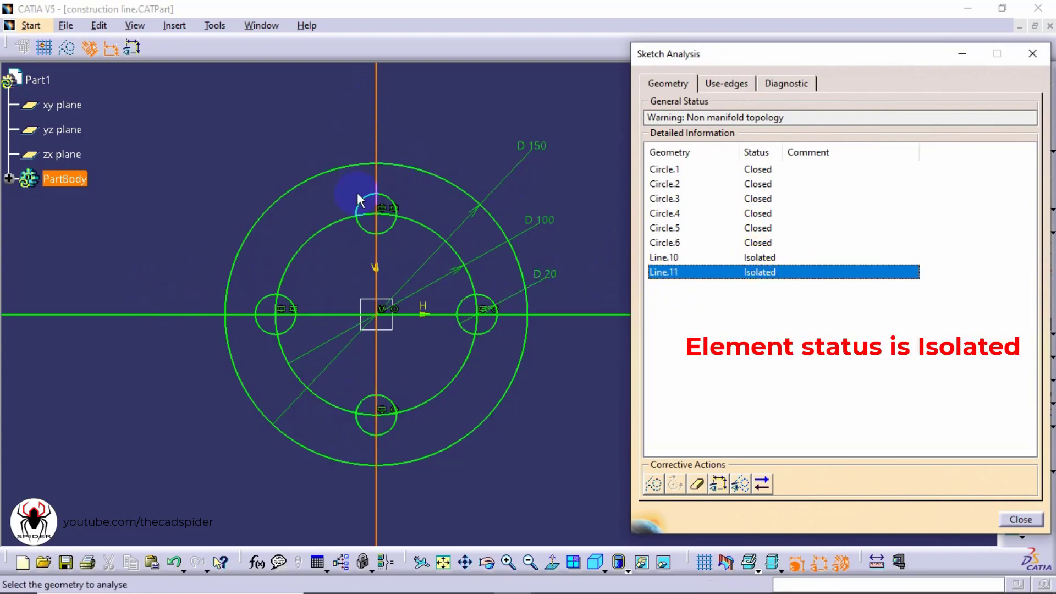
{"action": "left_click", "coordinate": [741, 259], "text": "ctrl"}
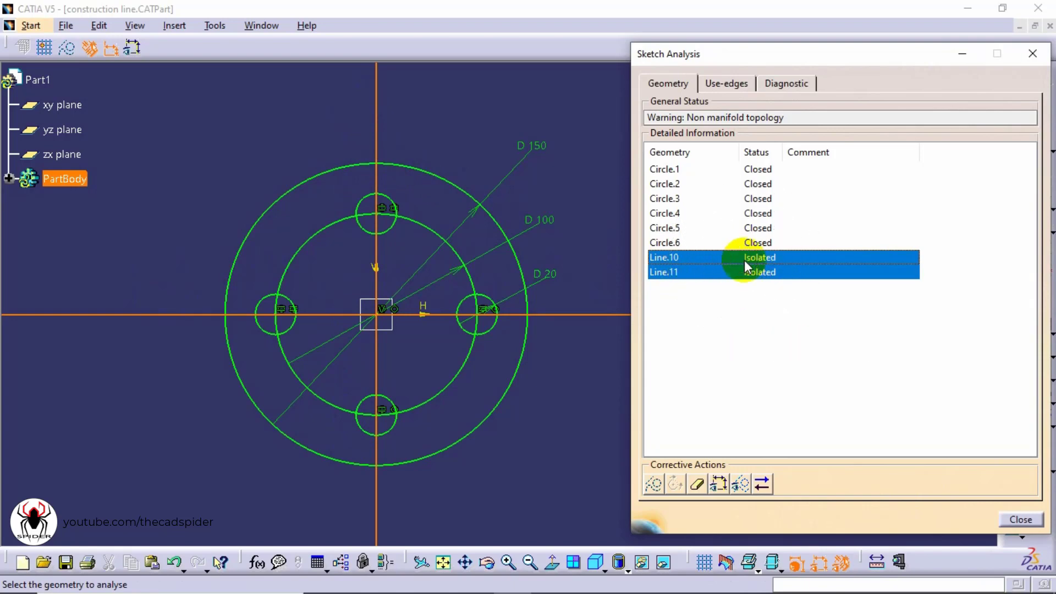
{"action": "left_click", "coordinate": [653, 484]}
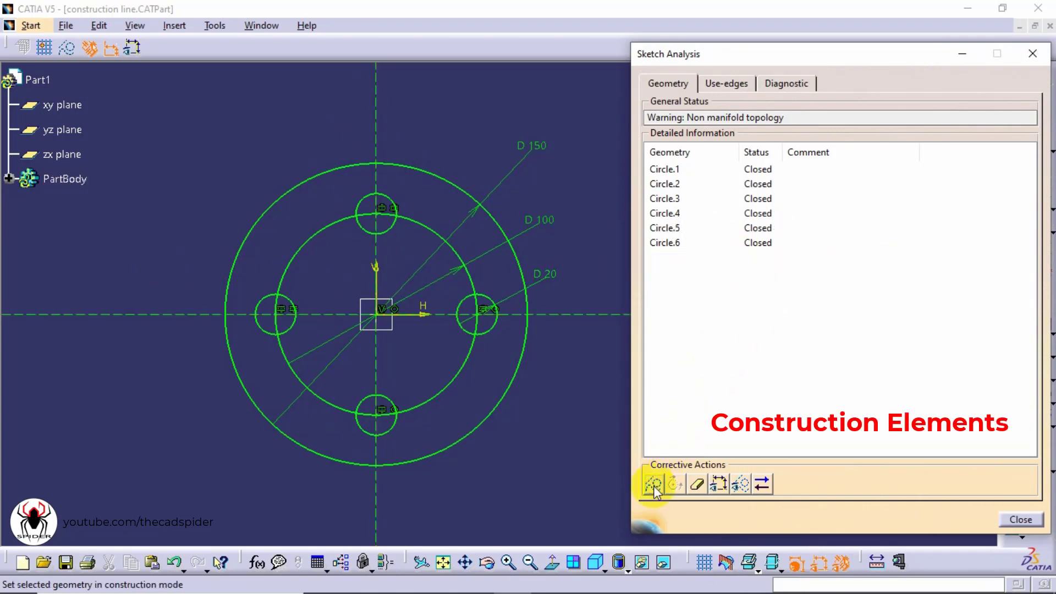
{"action": "left_click", "coordinate": [469, 278]}
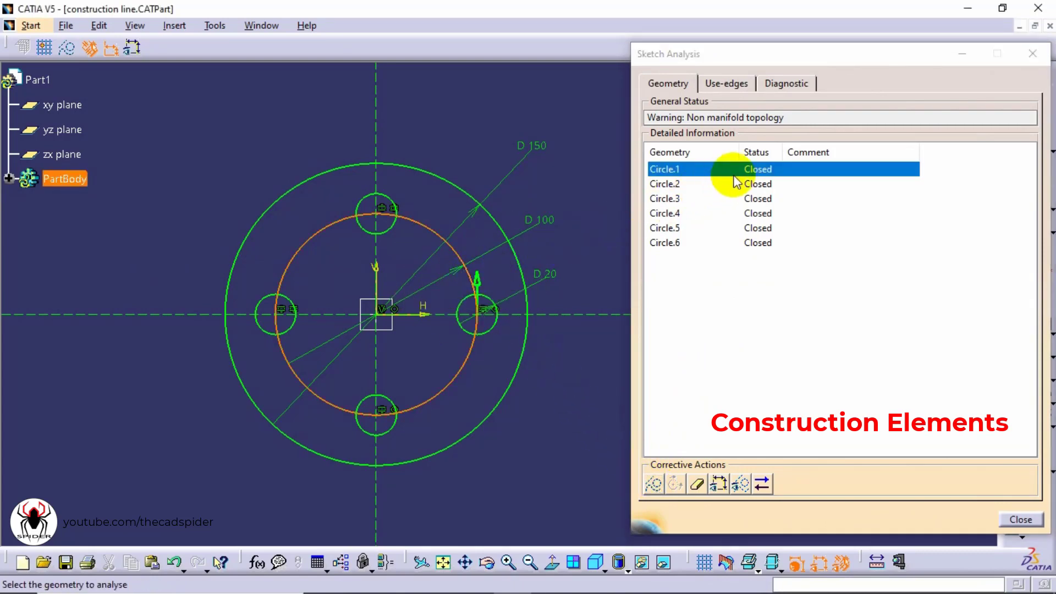
{"action": "left_click", "coordinate": [654, 484]}
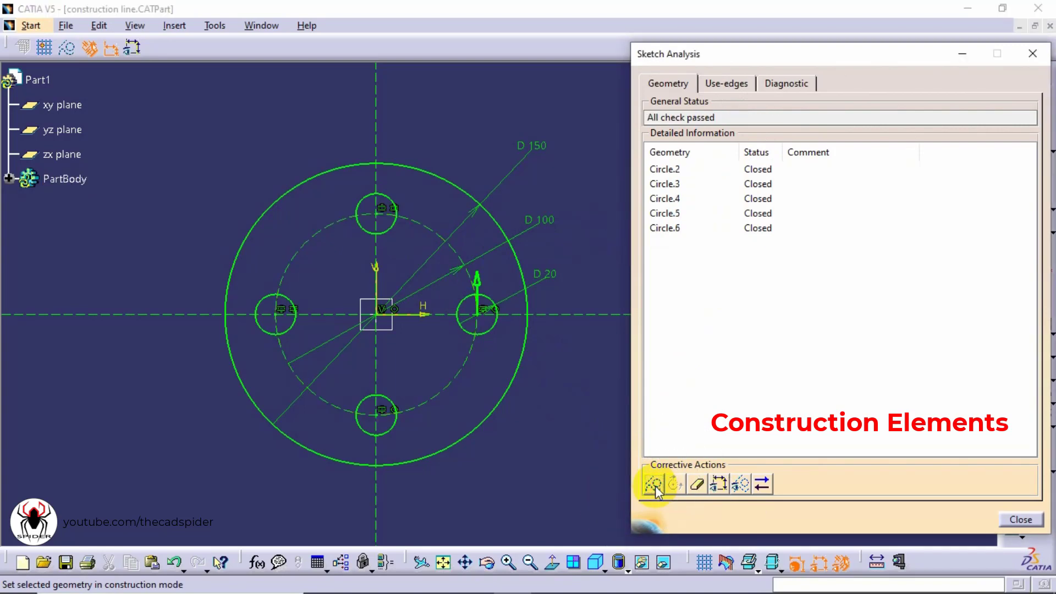
- Toggle the display of the sketch's constraints and construction geometry with the corrective actions, and close Sketch Analysis
{"action": "left_click", "coordinate": [718, 484]}
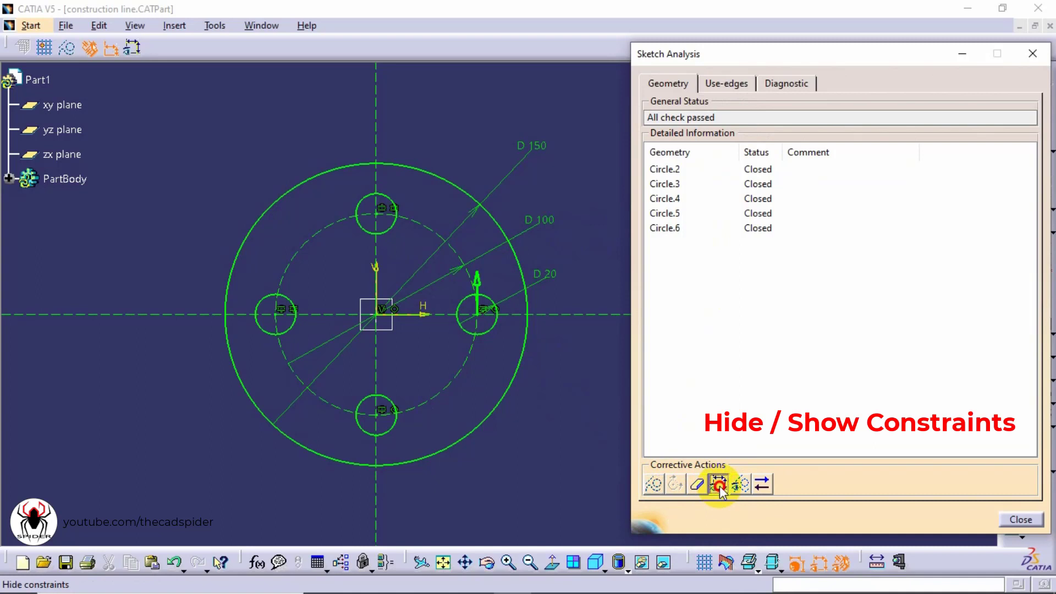
{"action": "left_click", "coordinate": [718, 484]}
{"action": "left_click", "coordinate": [719, 485]}
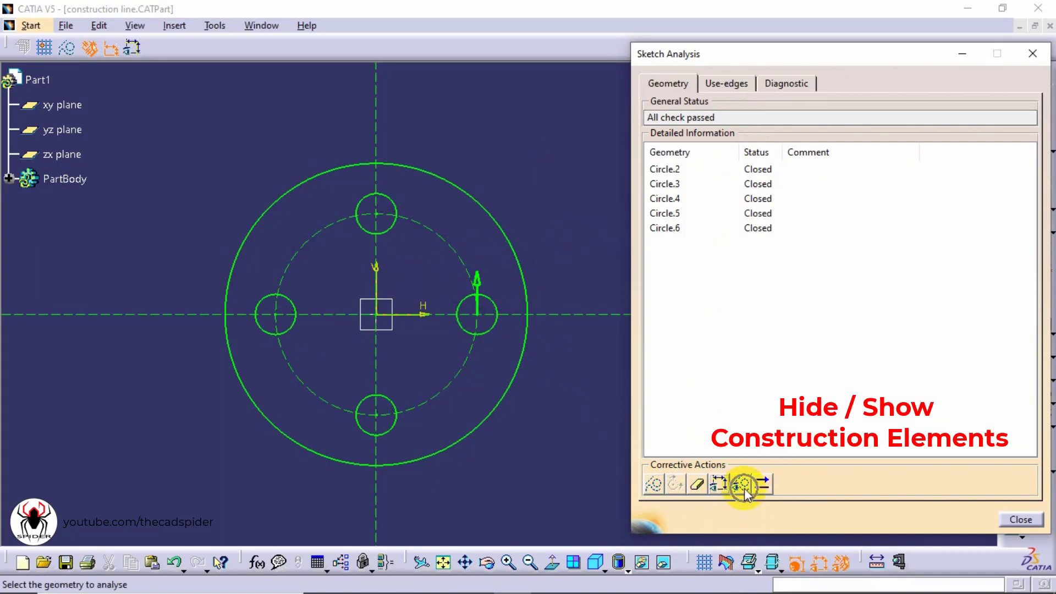
{"action": "left_click", "coordinate": [742, 484]}
{"action": "left_click", "coordinate": [742, 484]}
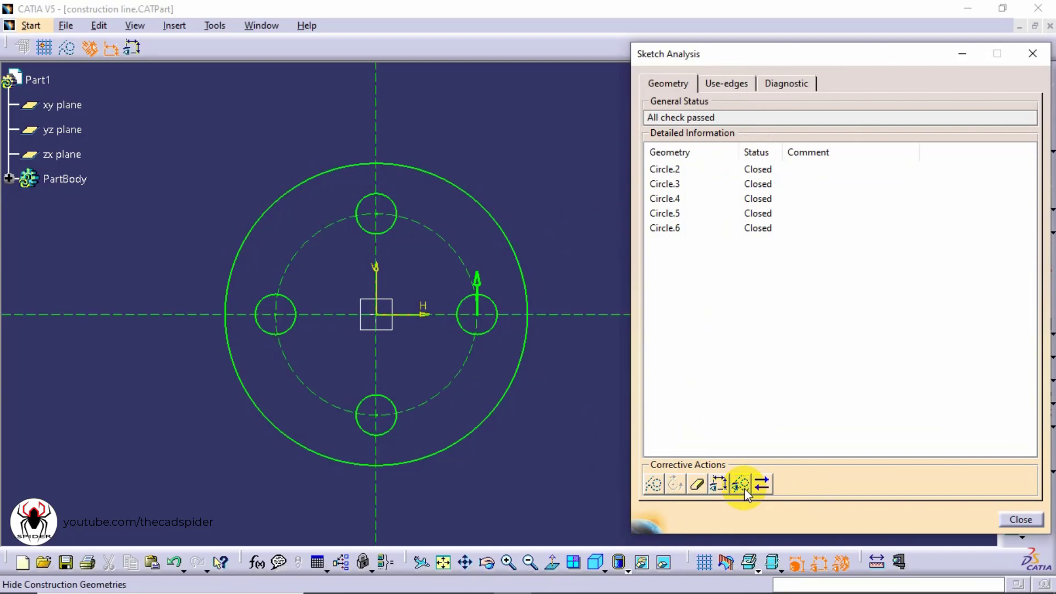
{"action": "left_click", "coordinate": [1020, 519]}
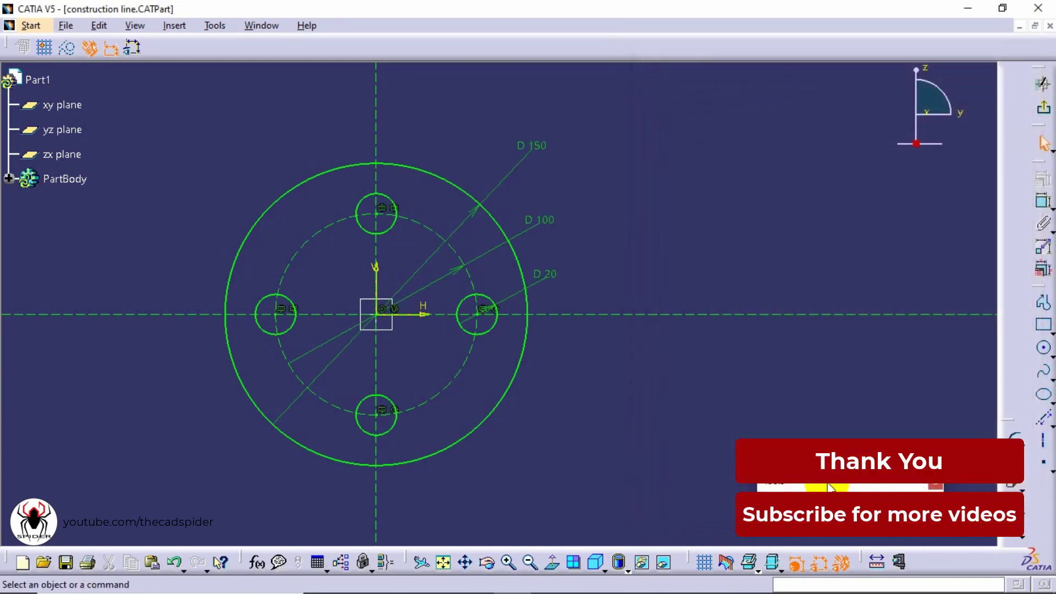